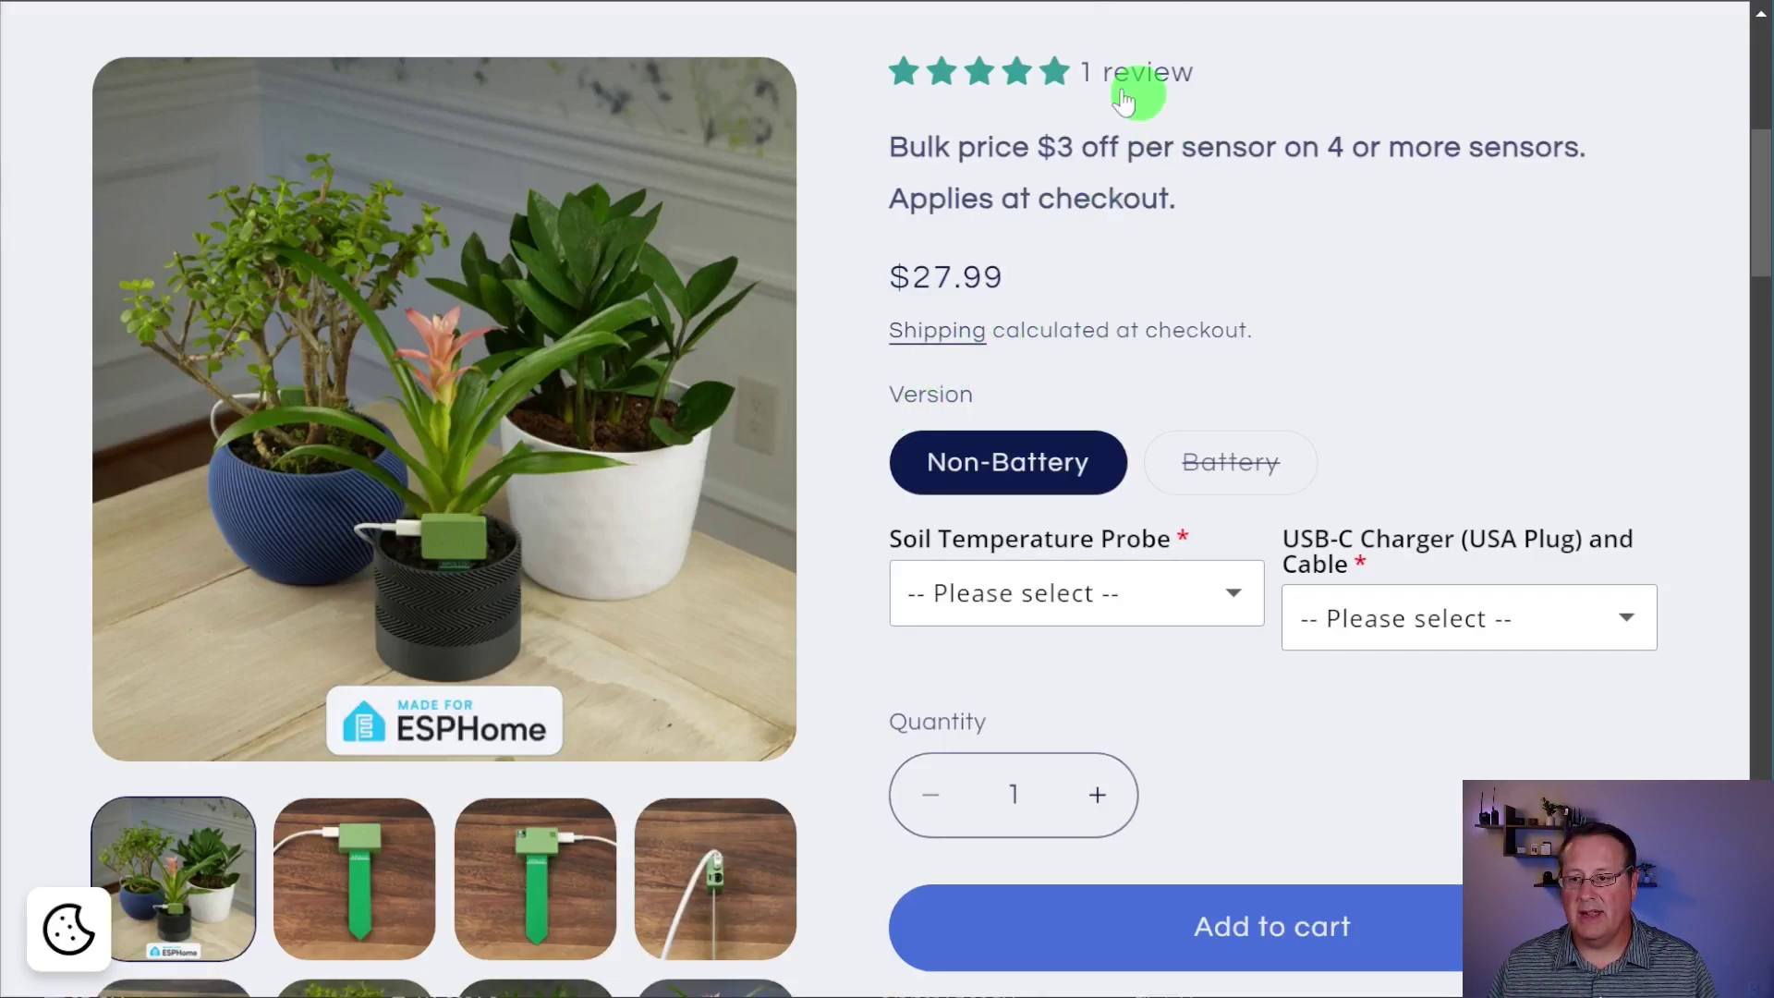
# Step: Review the Soil Temperature Probe and USB-C Charger add-on options, leaving both unselected
pyautogui.scroll(3, 938, 217)
pyautogui.scroll(1, 884, 405)
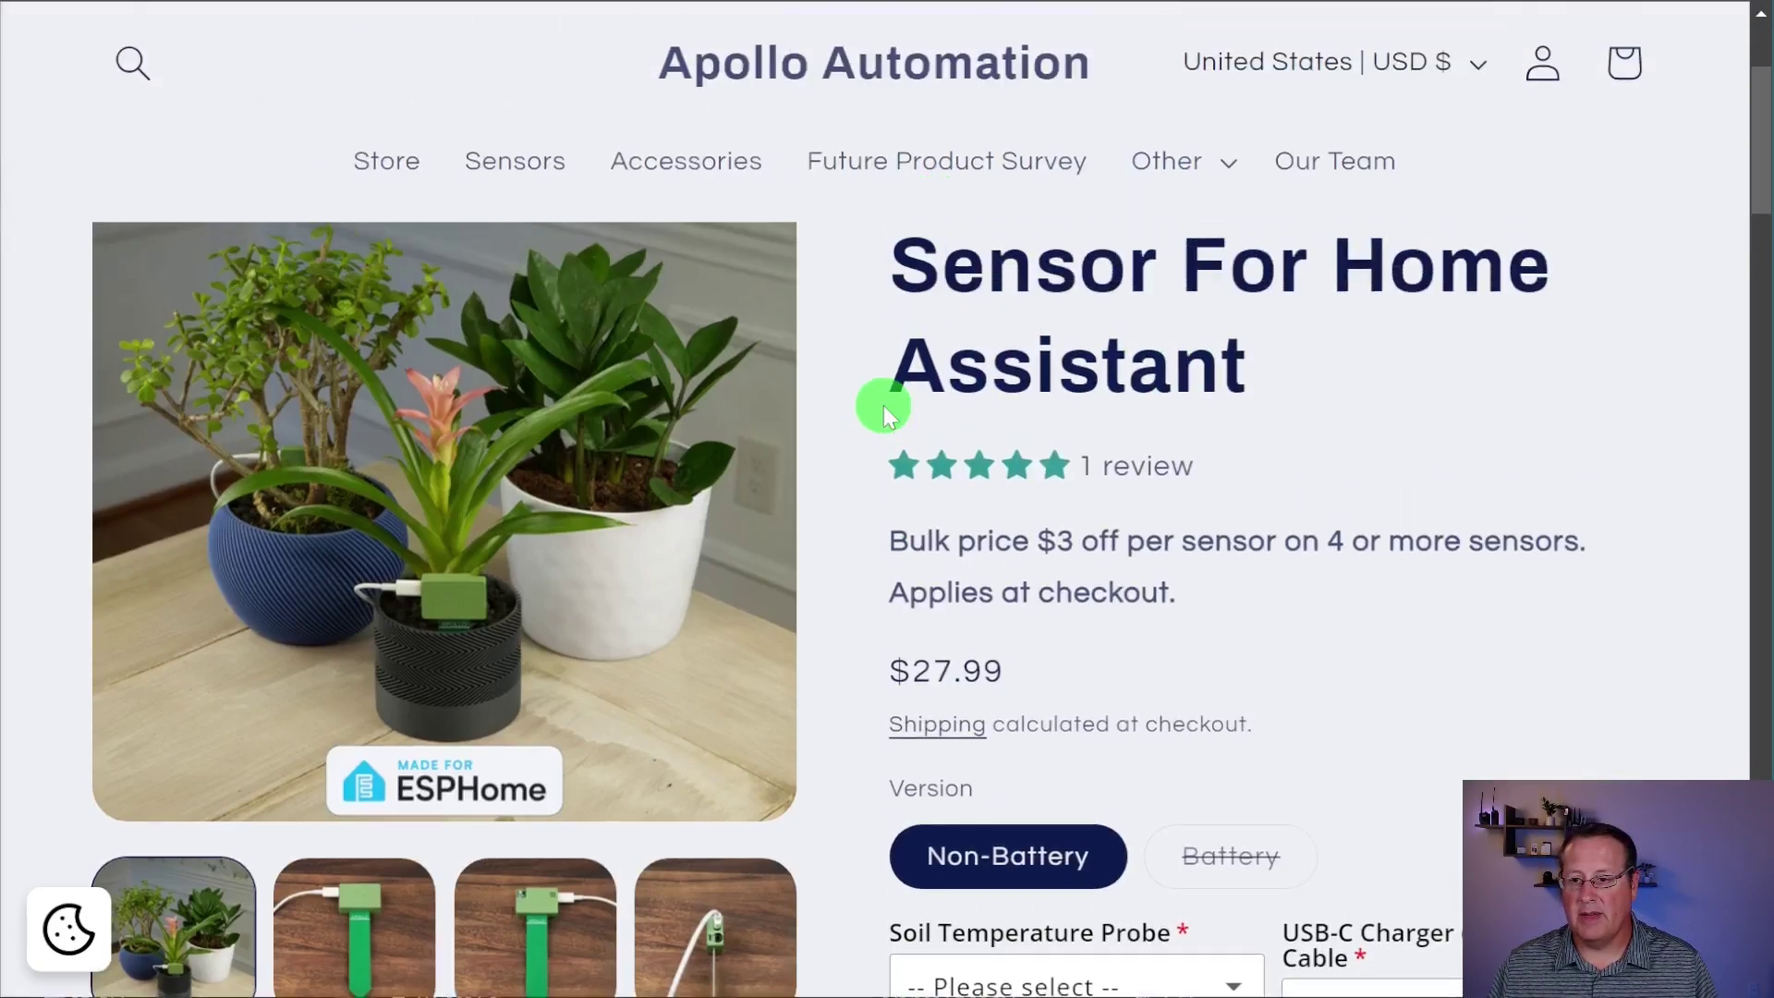
pyautogui.scroll(-3, 852, 430)
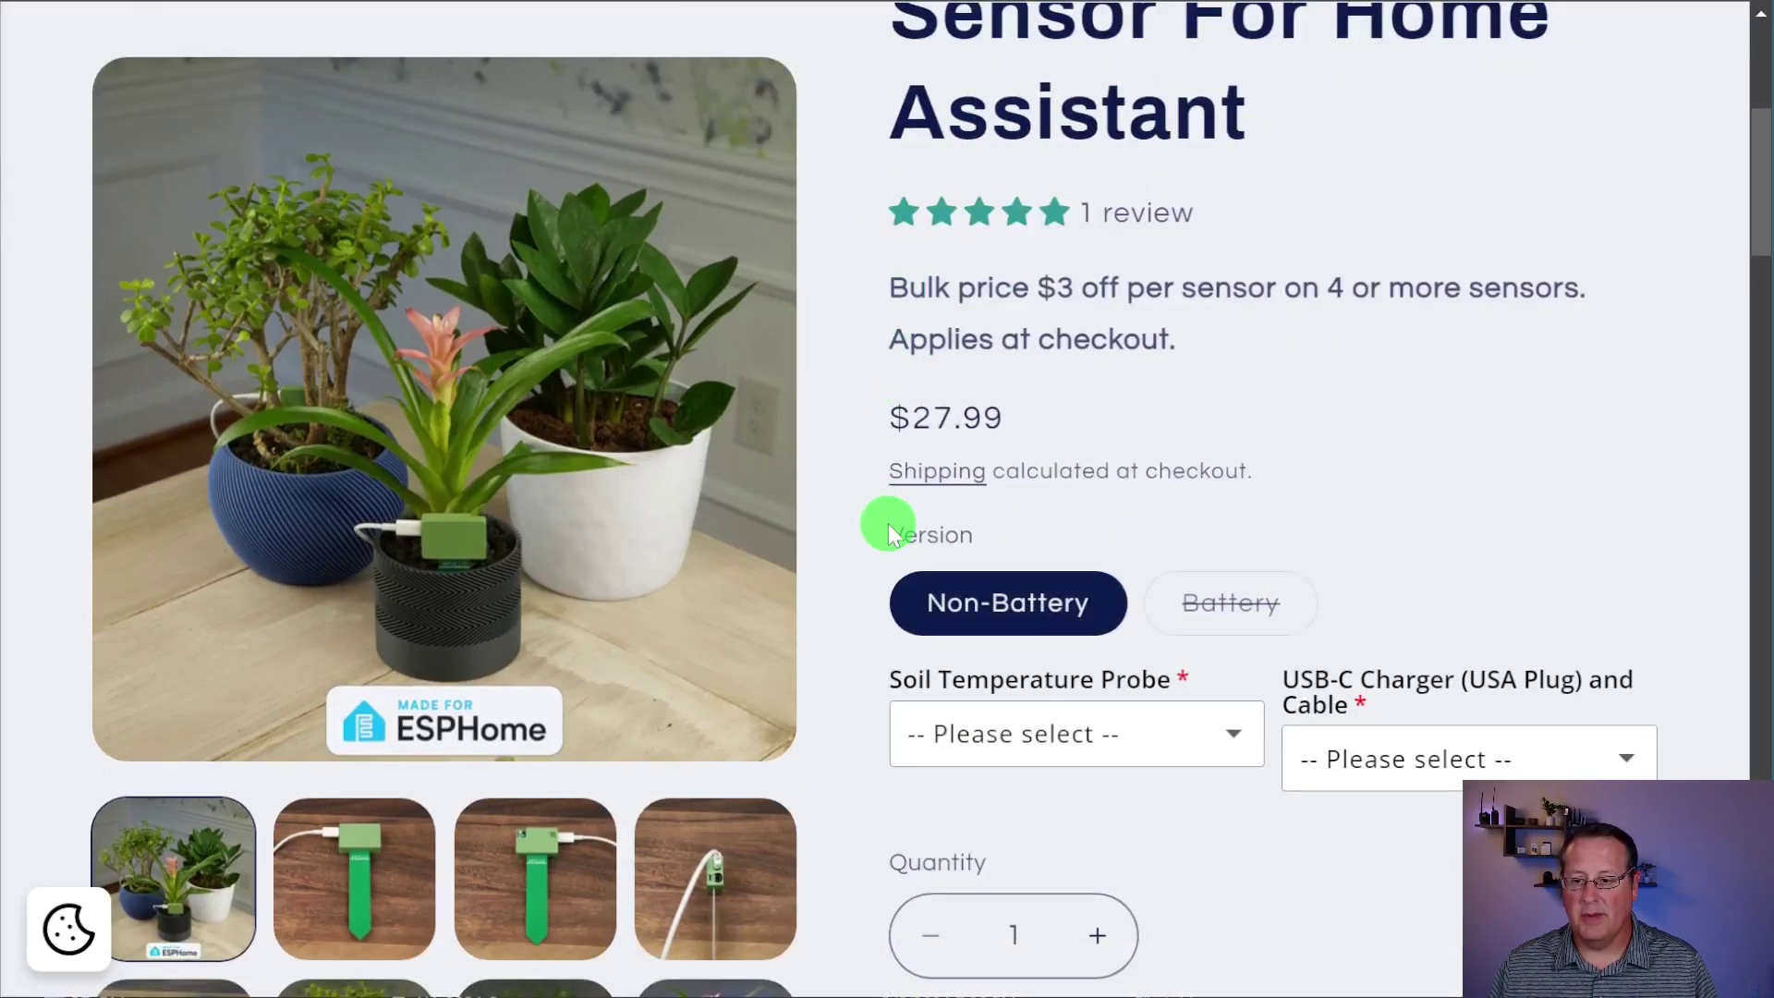
pyautogui.scroll(-2, 885, 532)
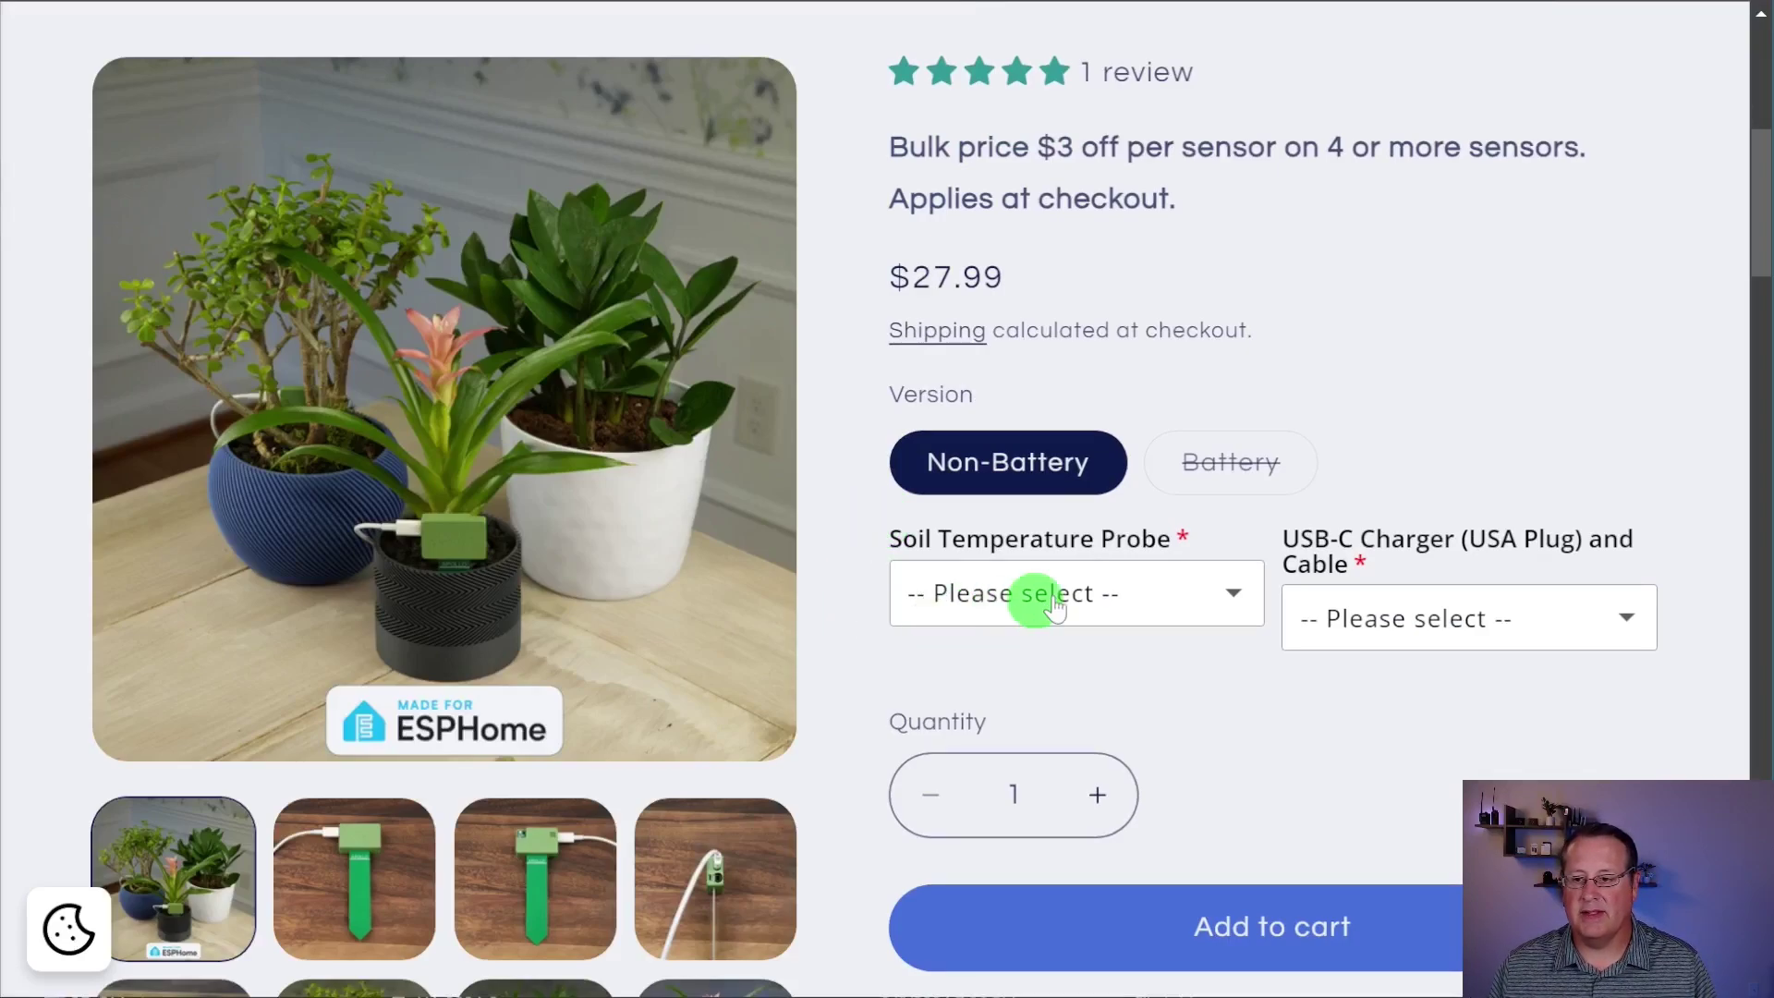
pyautogui.click(1121, 596)
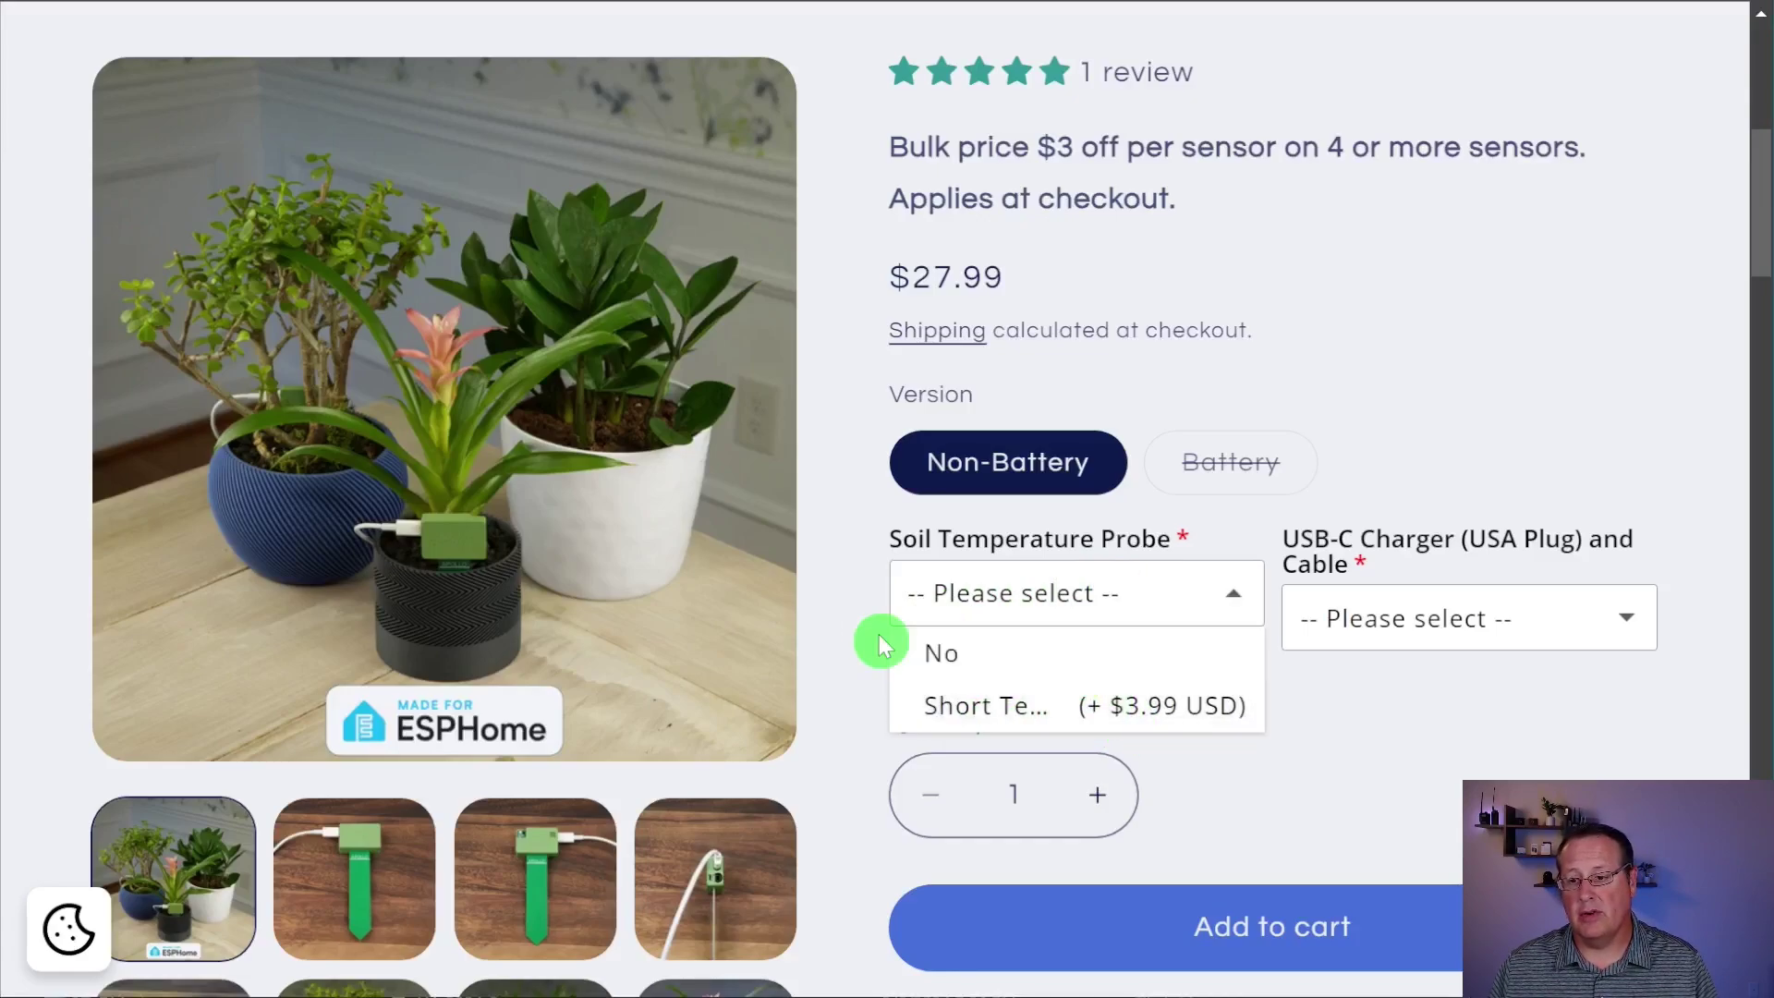
pyautogui.click(856, 612)
pyautogui.click(1395, 616)
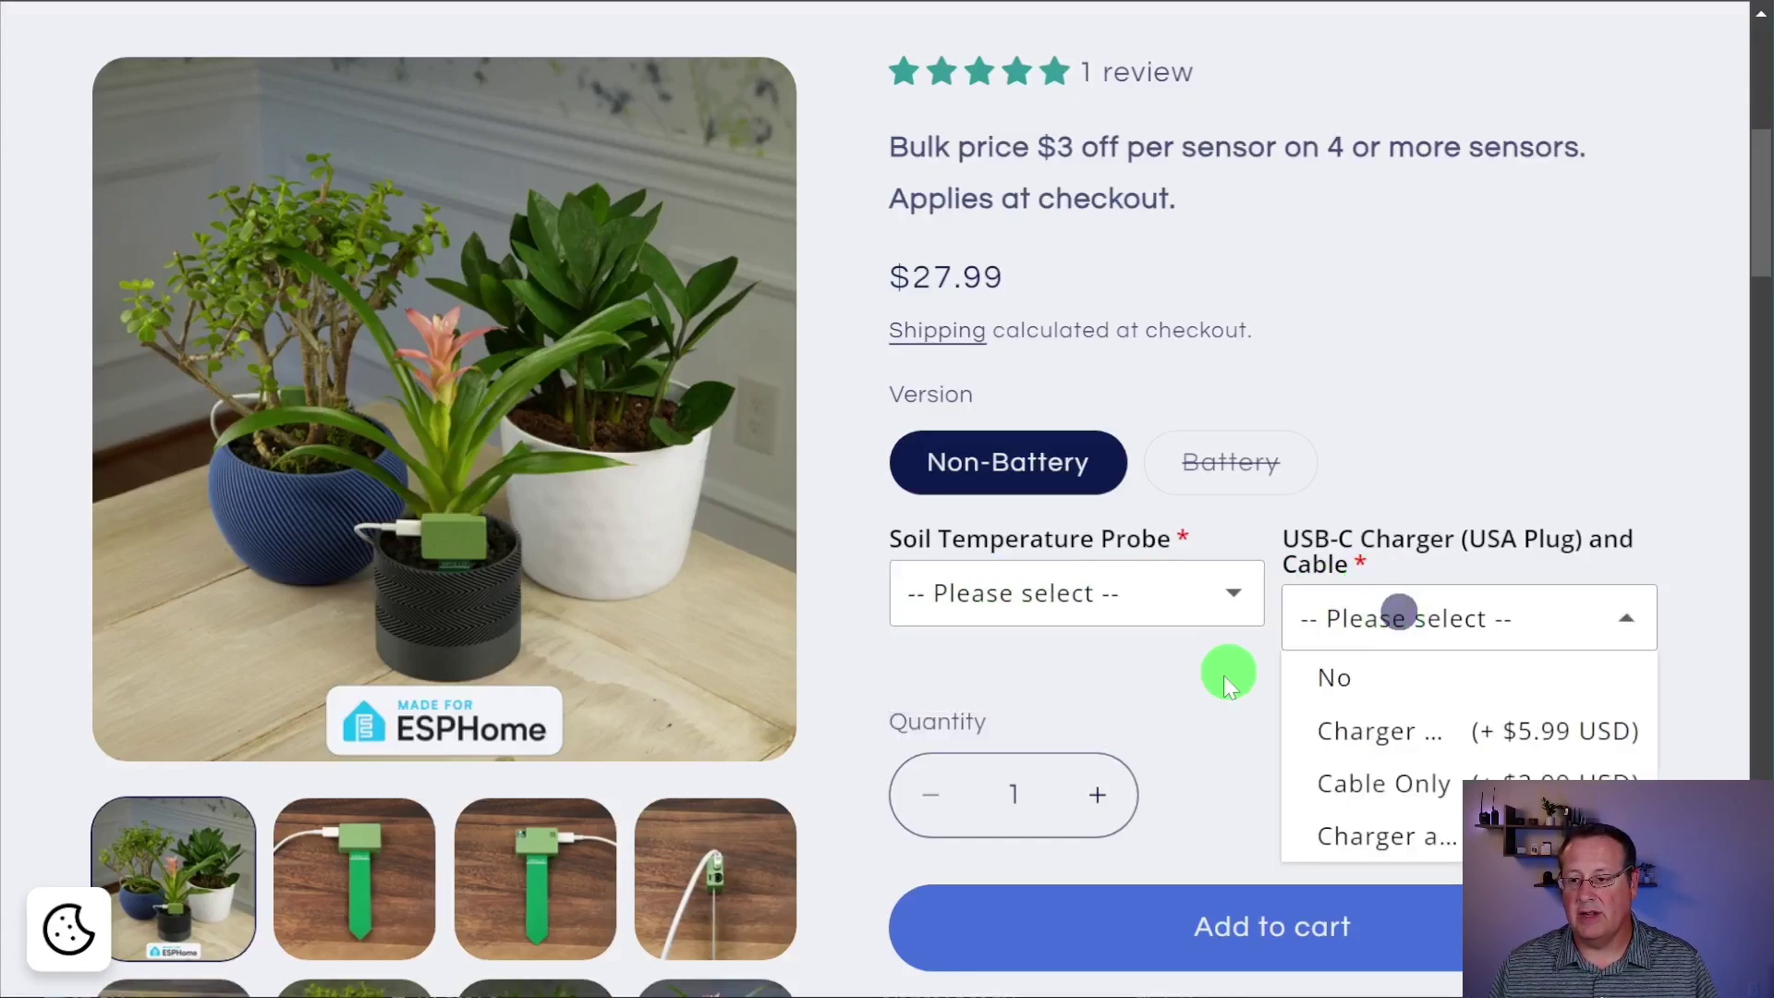
pyautogui.scroll(-2, 1229, 674)
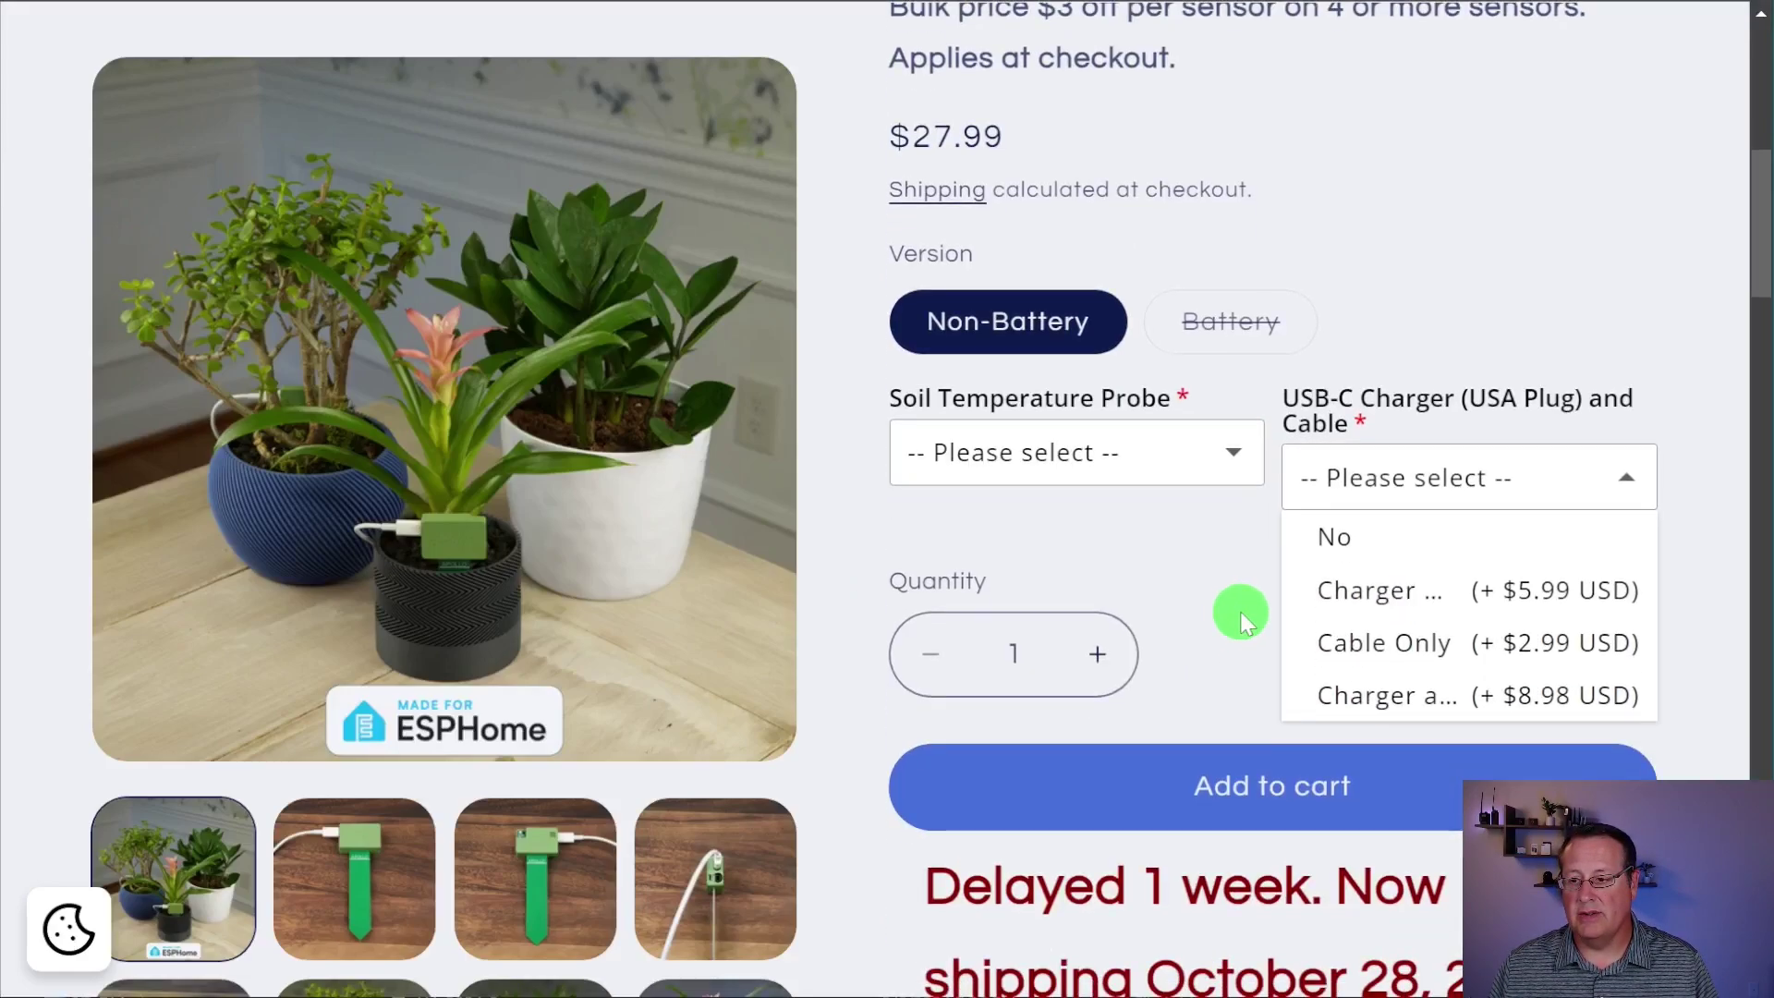
pyautogui.click(1431, 476)
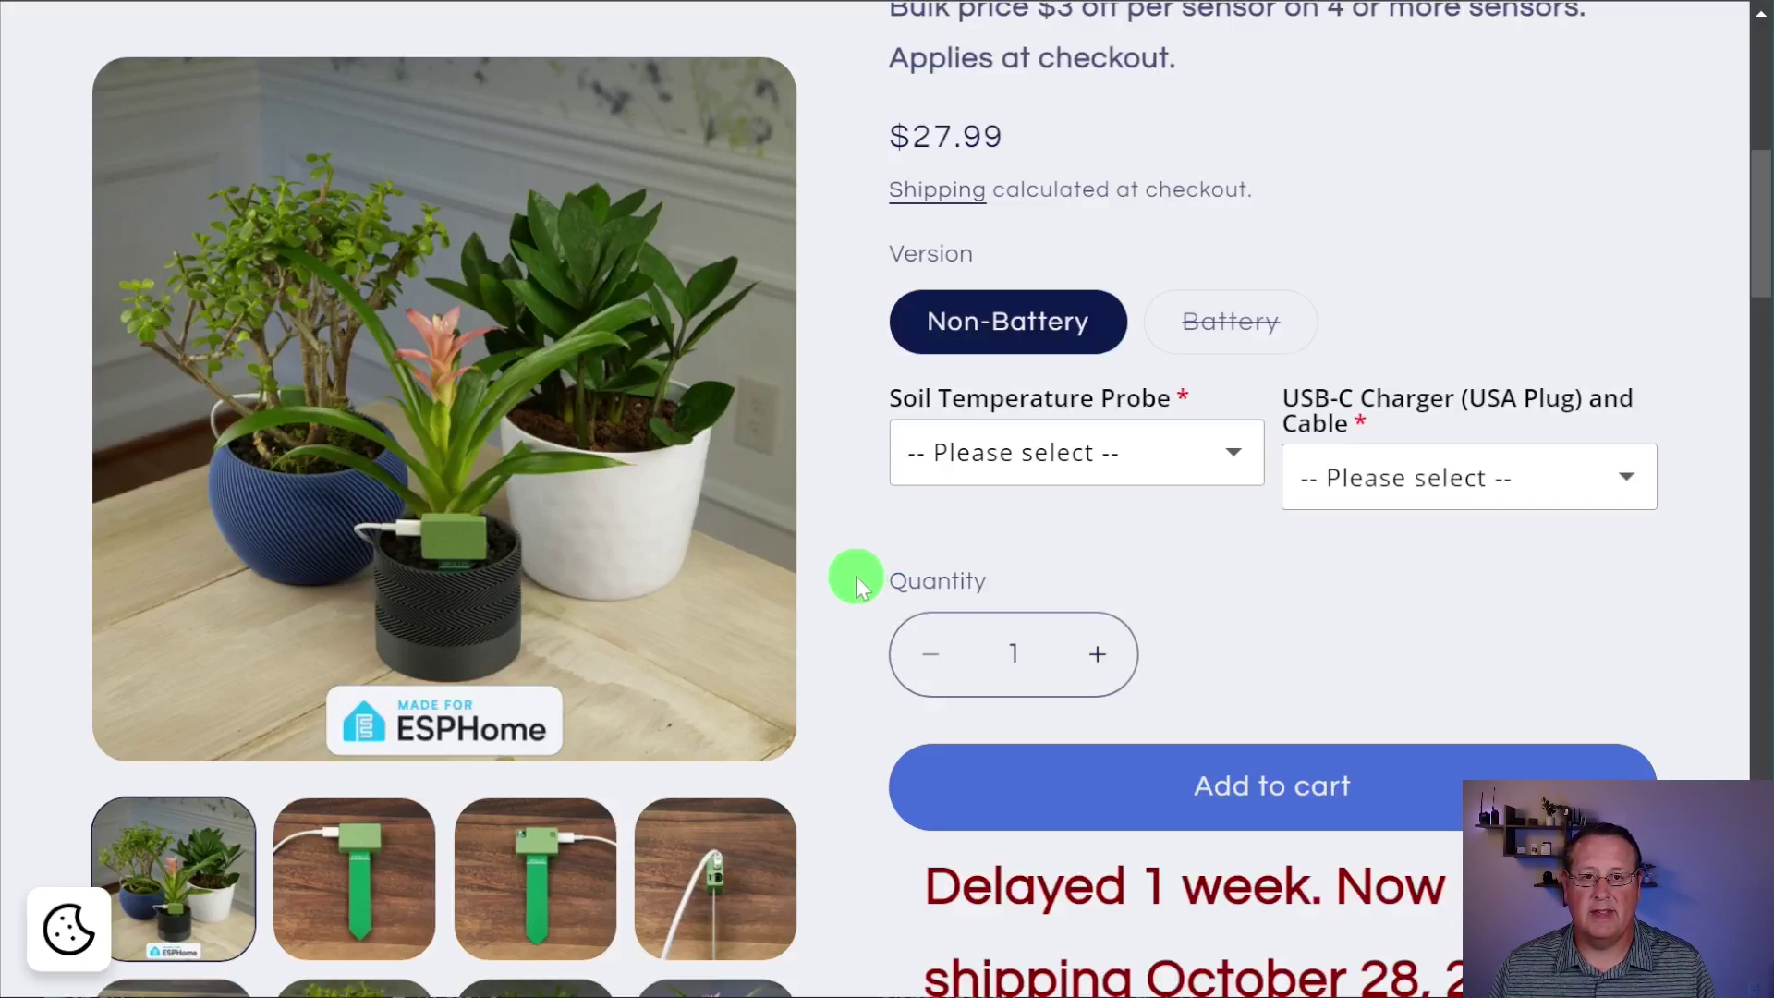
# Step: Read the PLT-1 description, then show its Details text with sensors and 41x26x14 mm dimensions
pyautogui.scroll(-5, 857, 583)
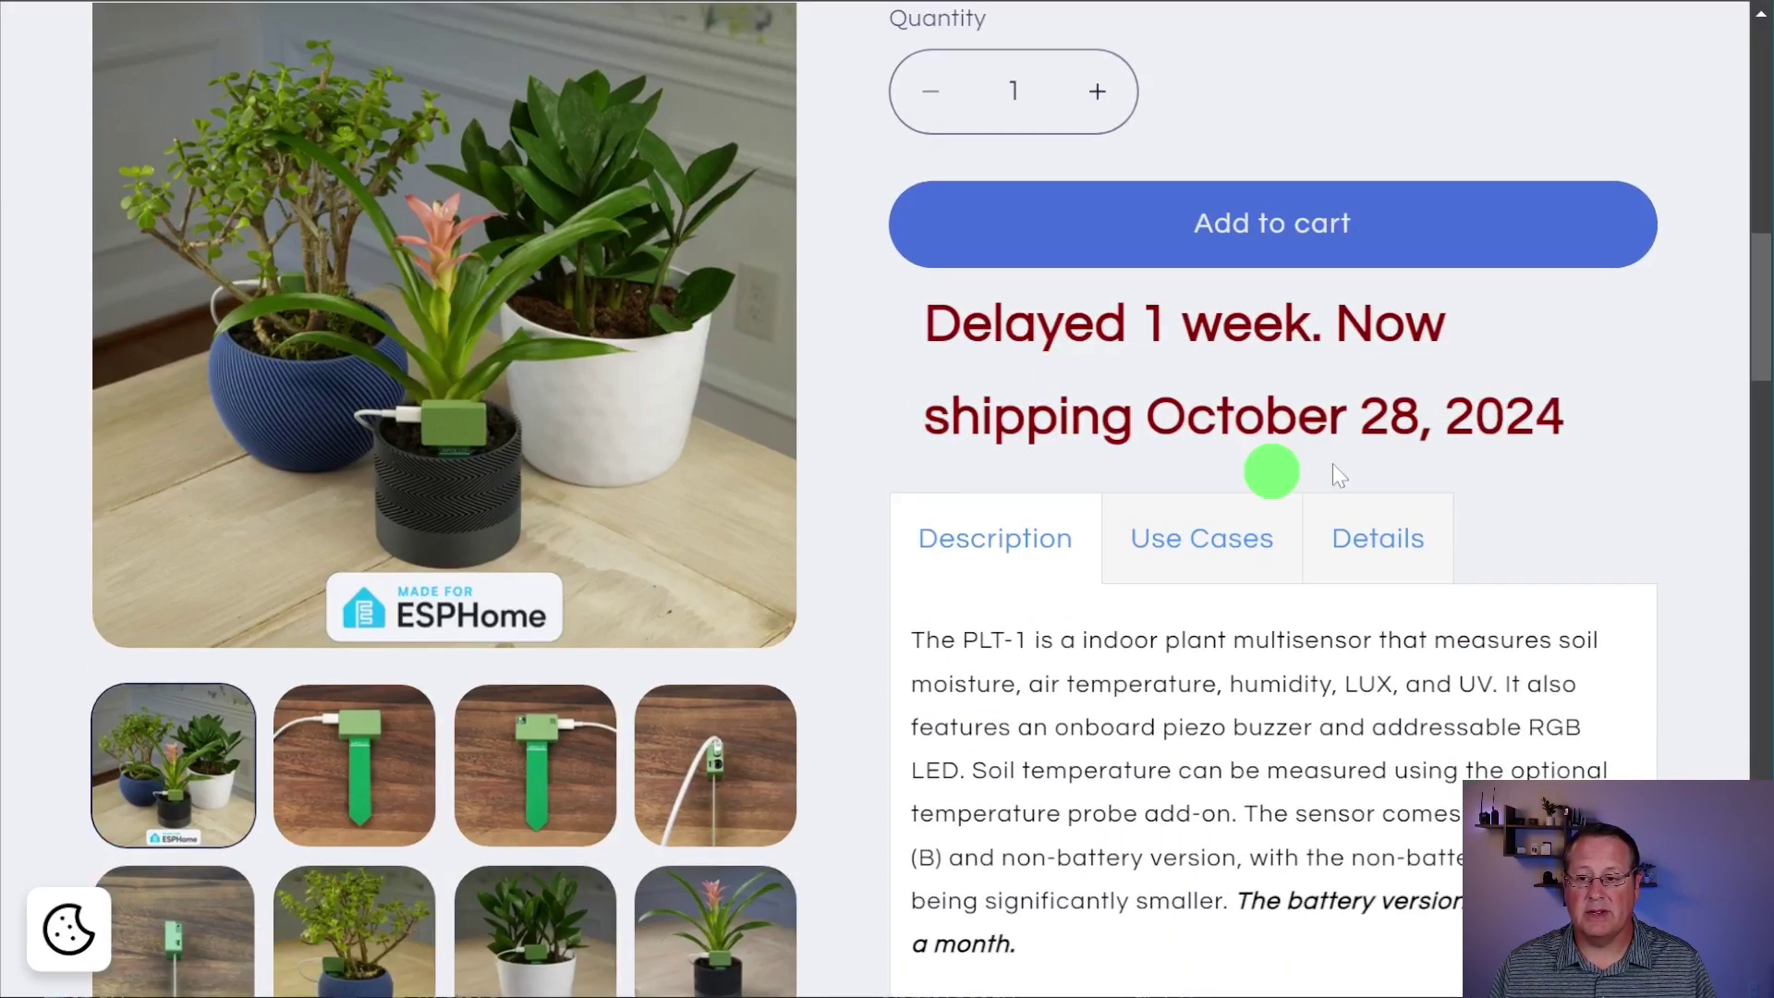
pyautogui.scroll(-3, 1008, 797)
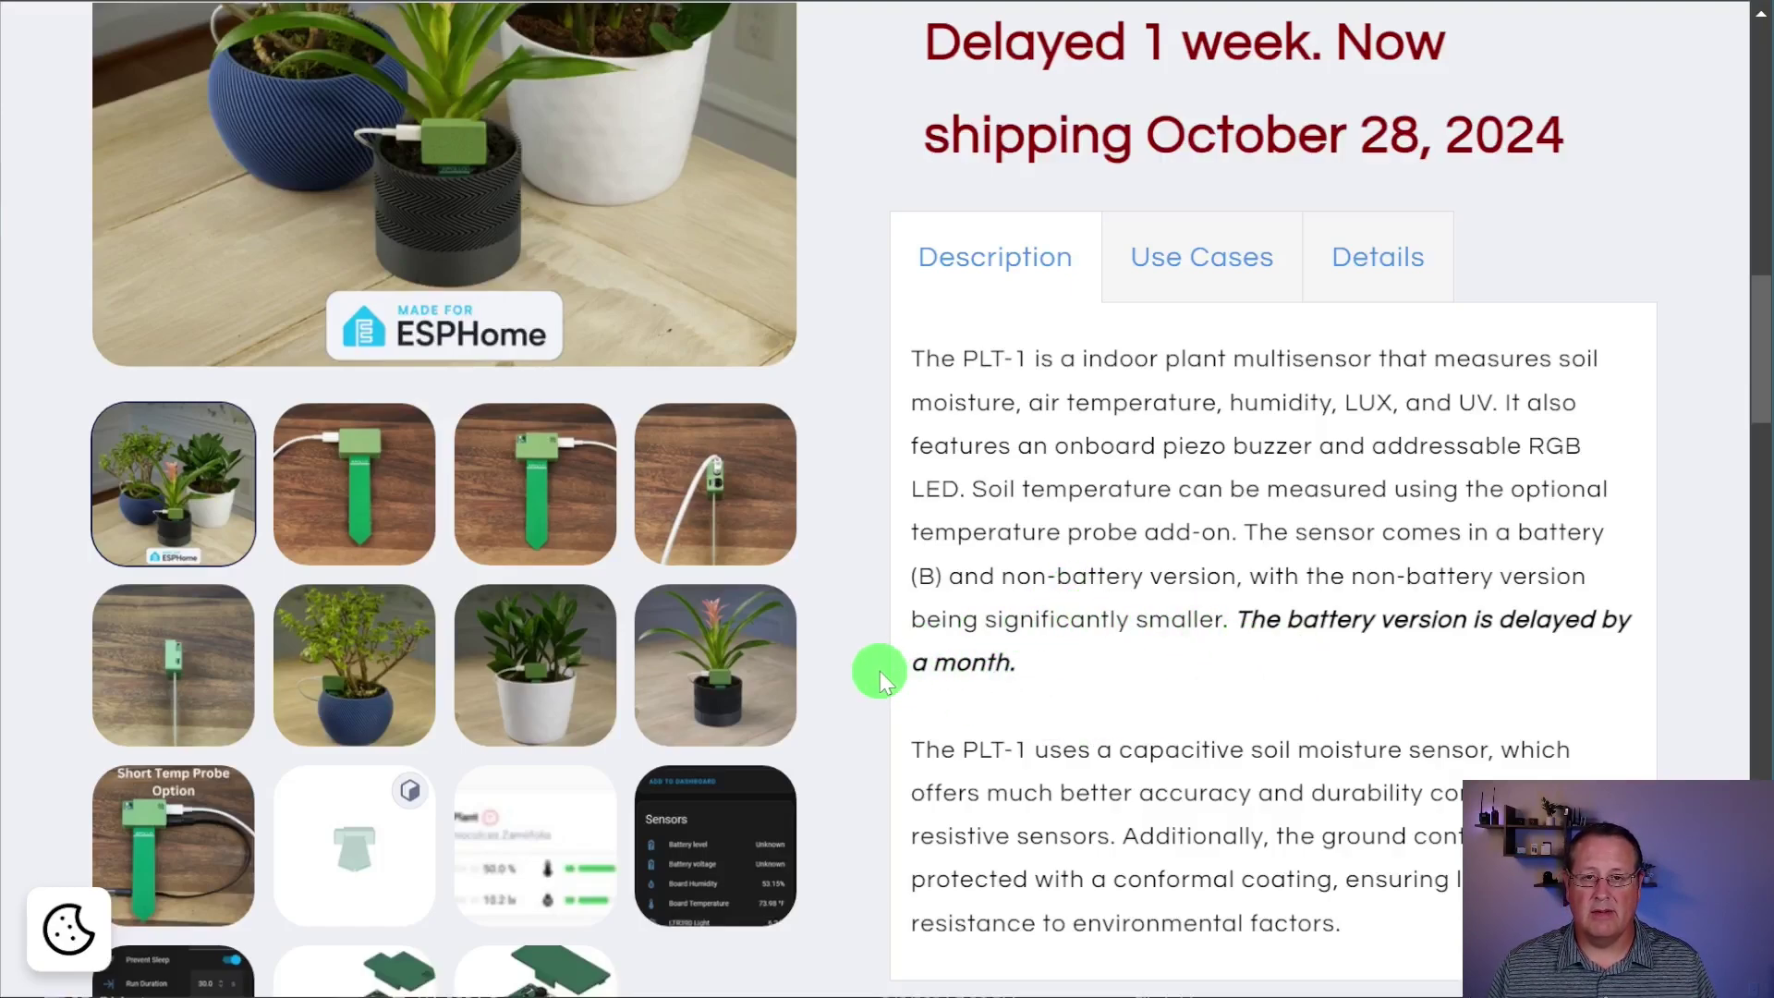
pyautogui.scroll(-2, 882, 671)
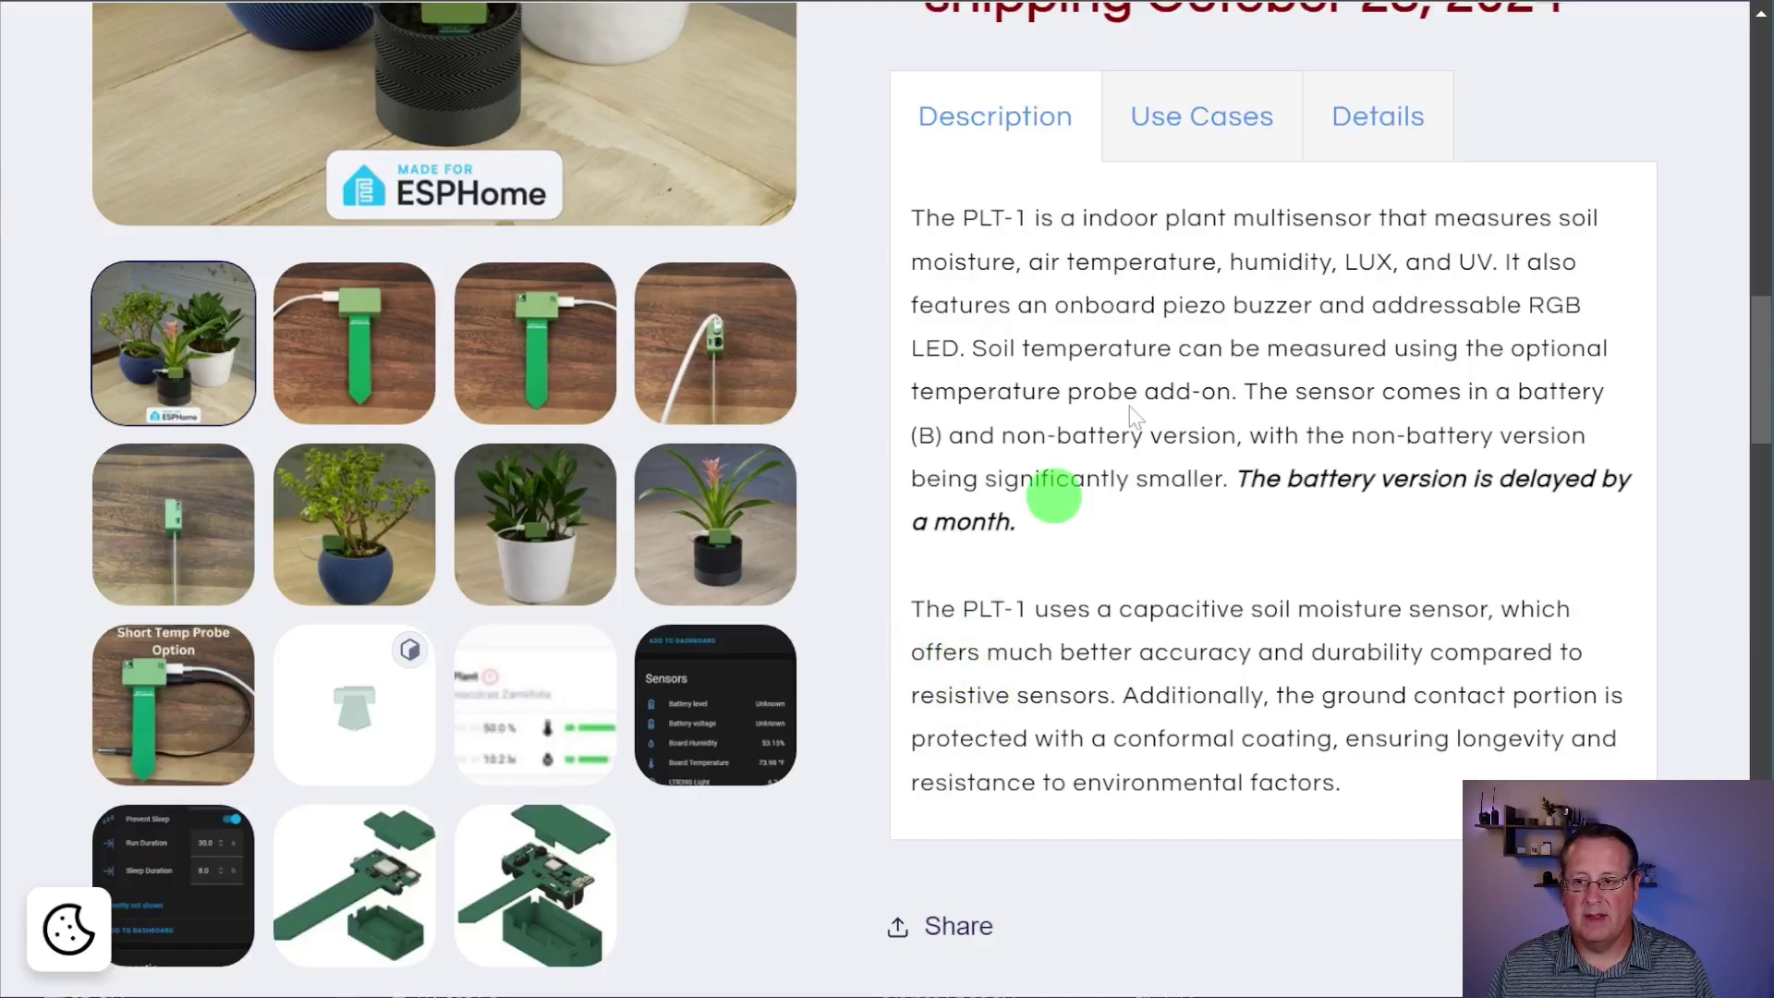
pyautogui.click(1381, 119)
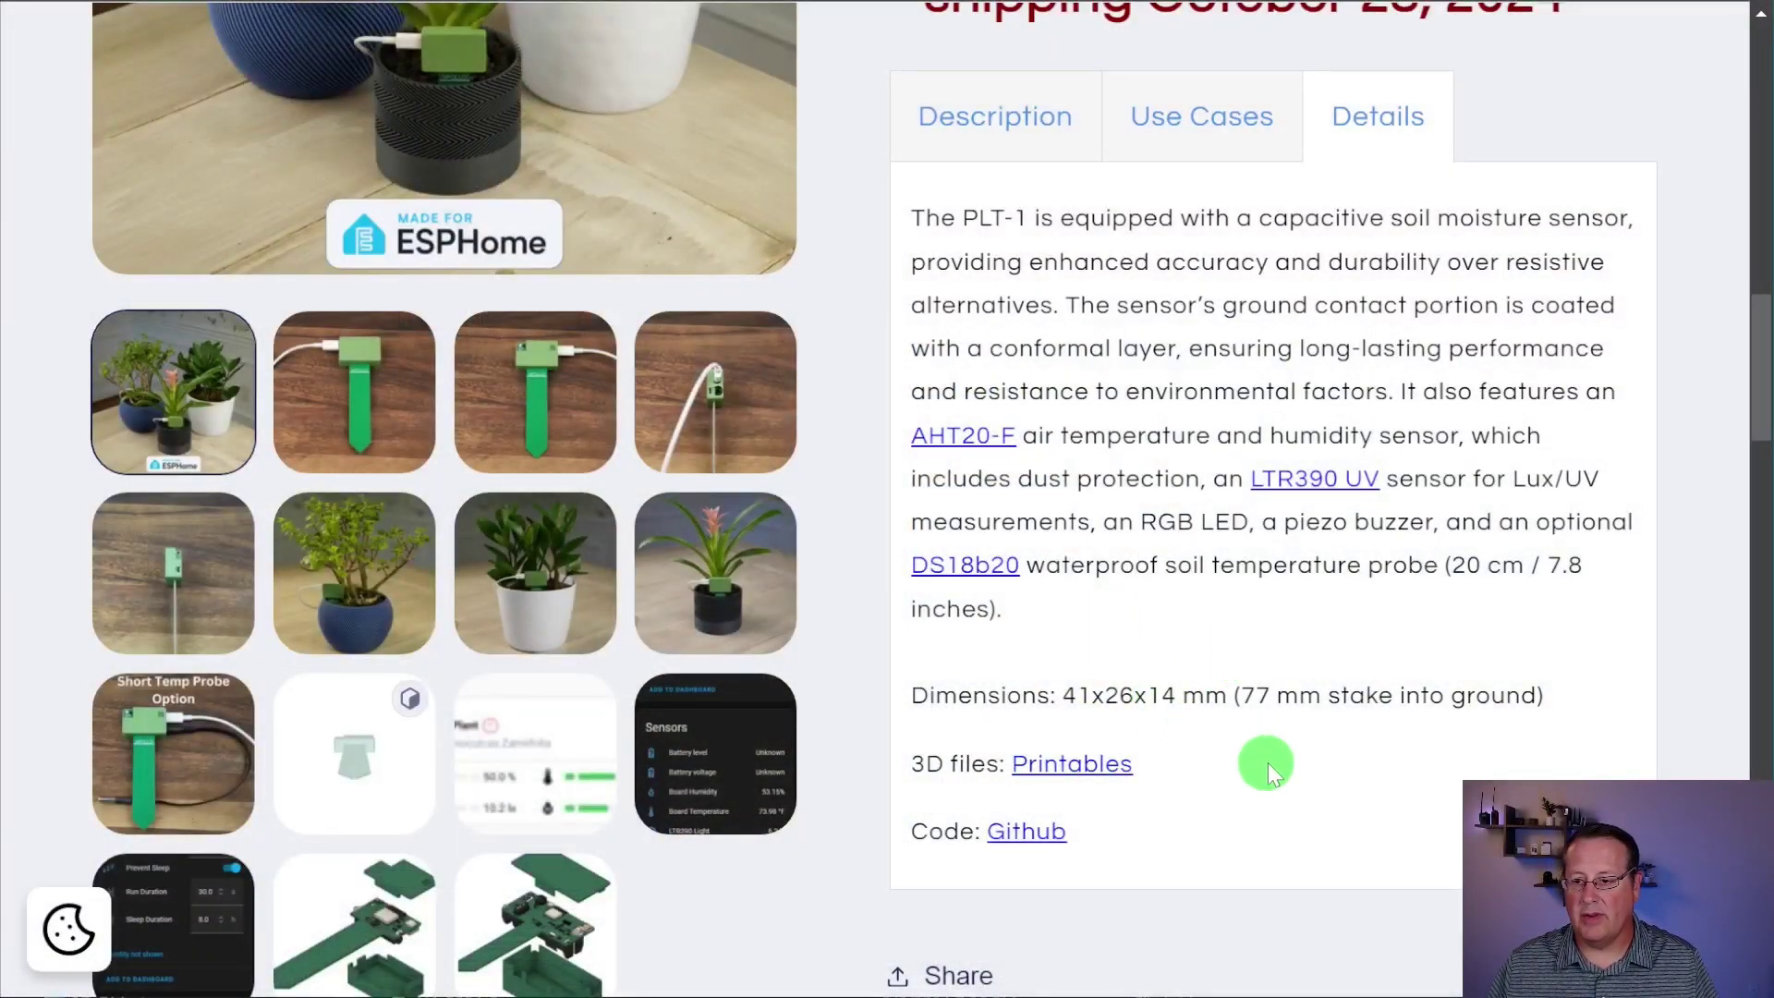
pyautogui.scroll(-1, 1238, 740)
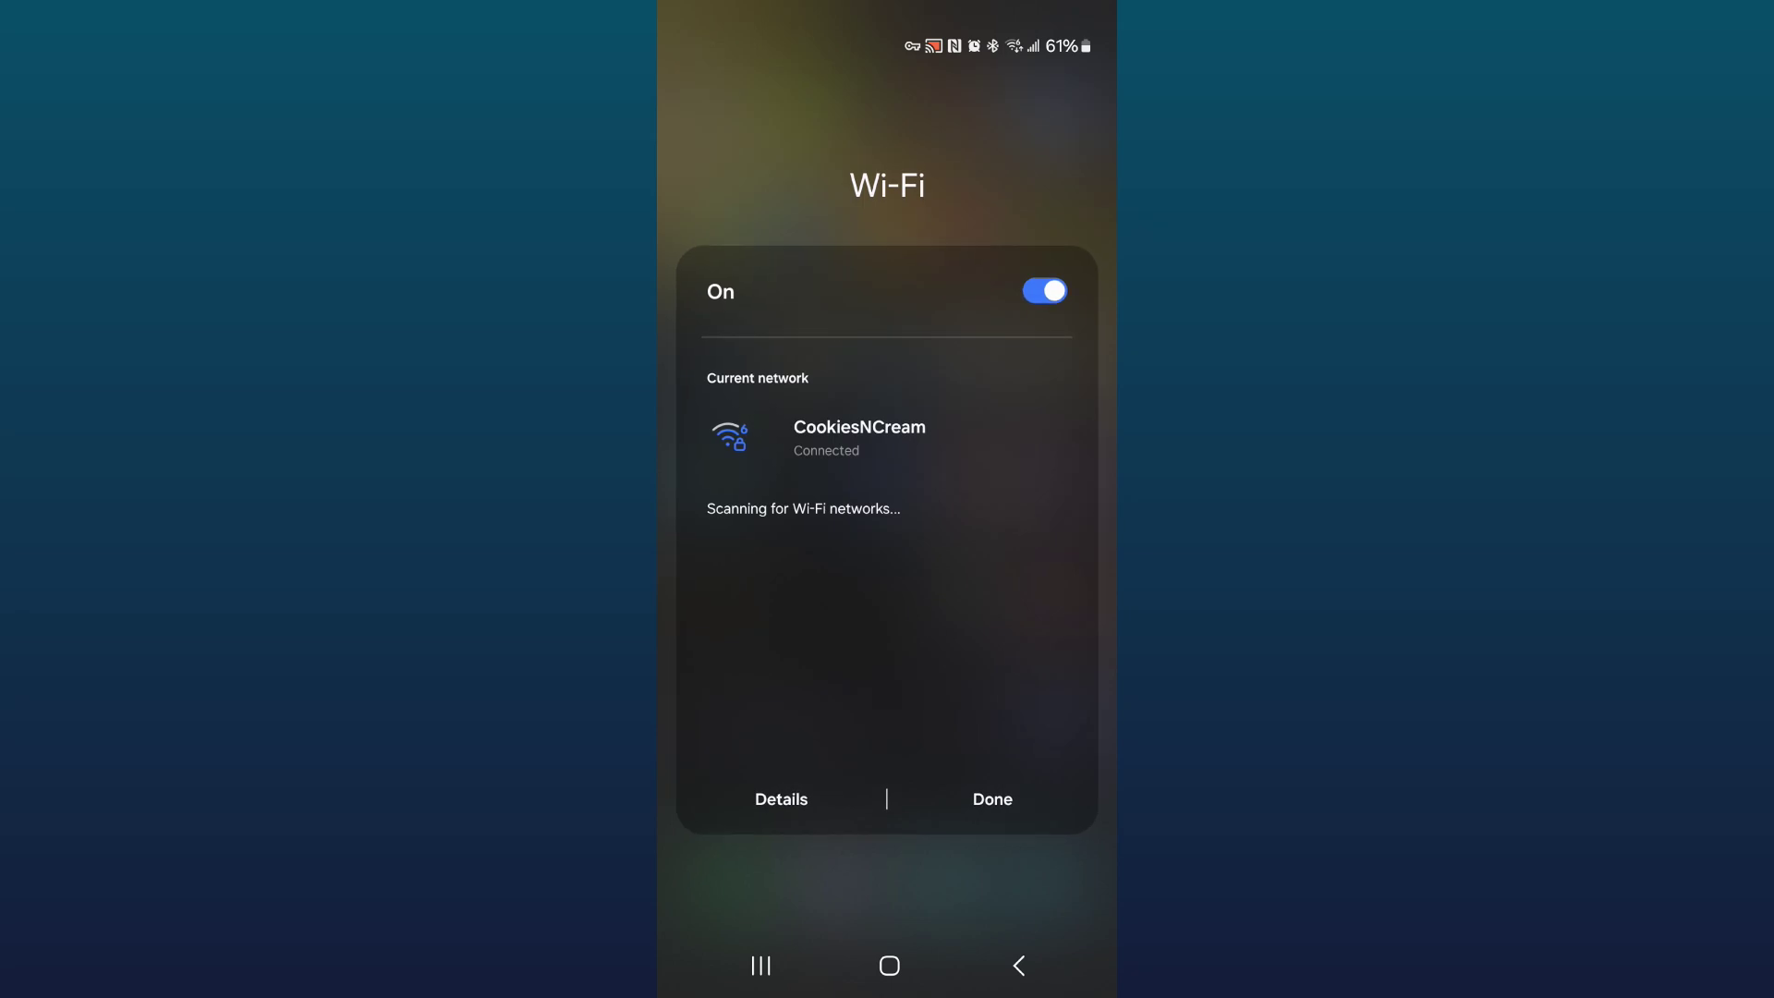
# Step: Join the Apollo PLT1 Hotspot Wi-Fi network
pyautogui.click(872, 638)
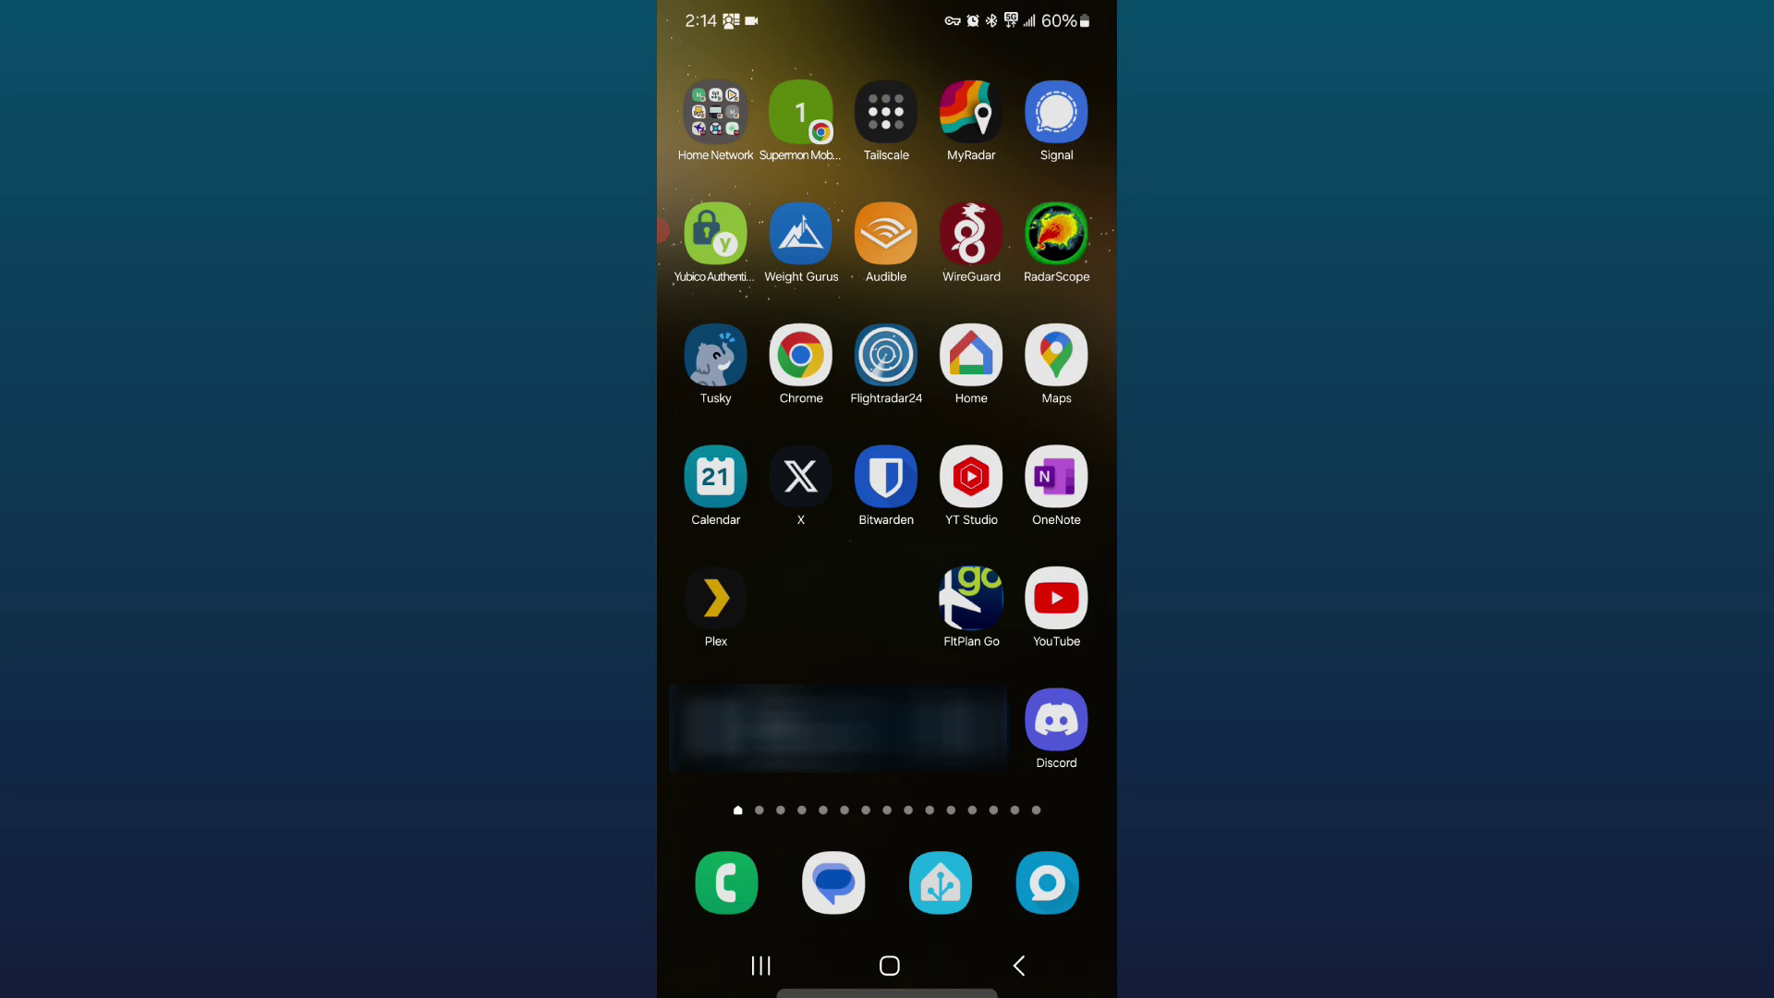
# Step: In Chrome on the phone, go to 192.168.4.1
pyautogui.click(800, 355)
pyautogui.click(786, 67)
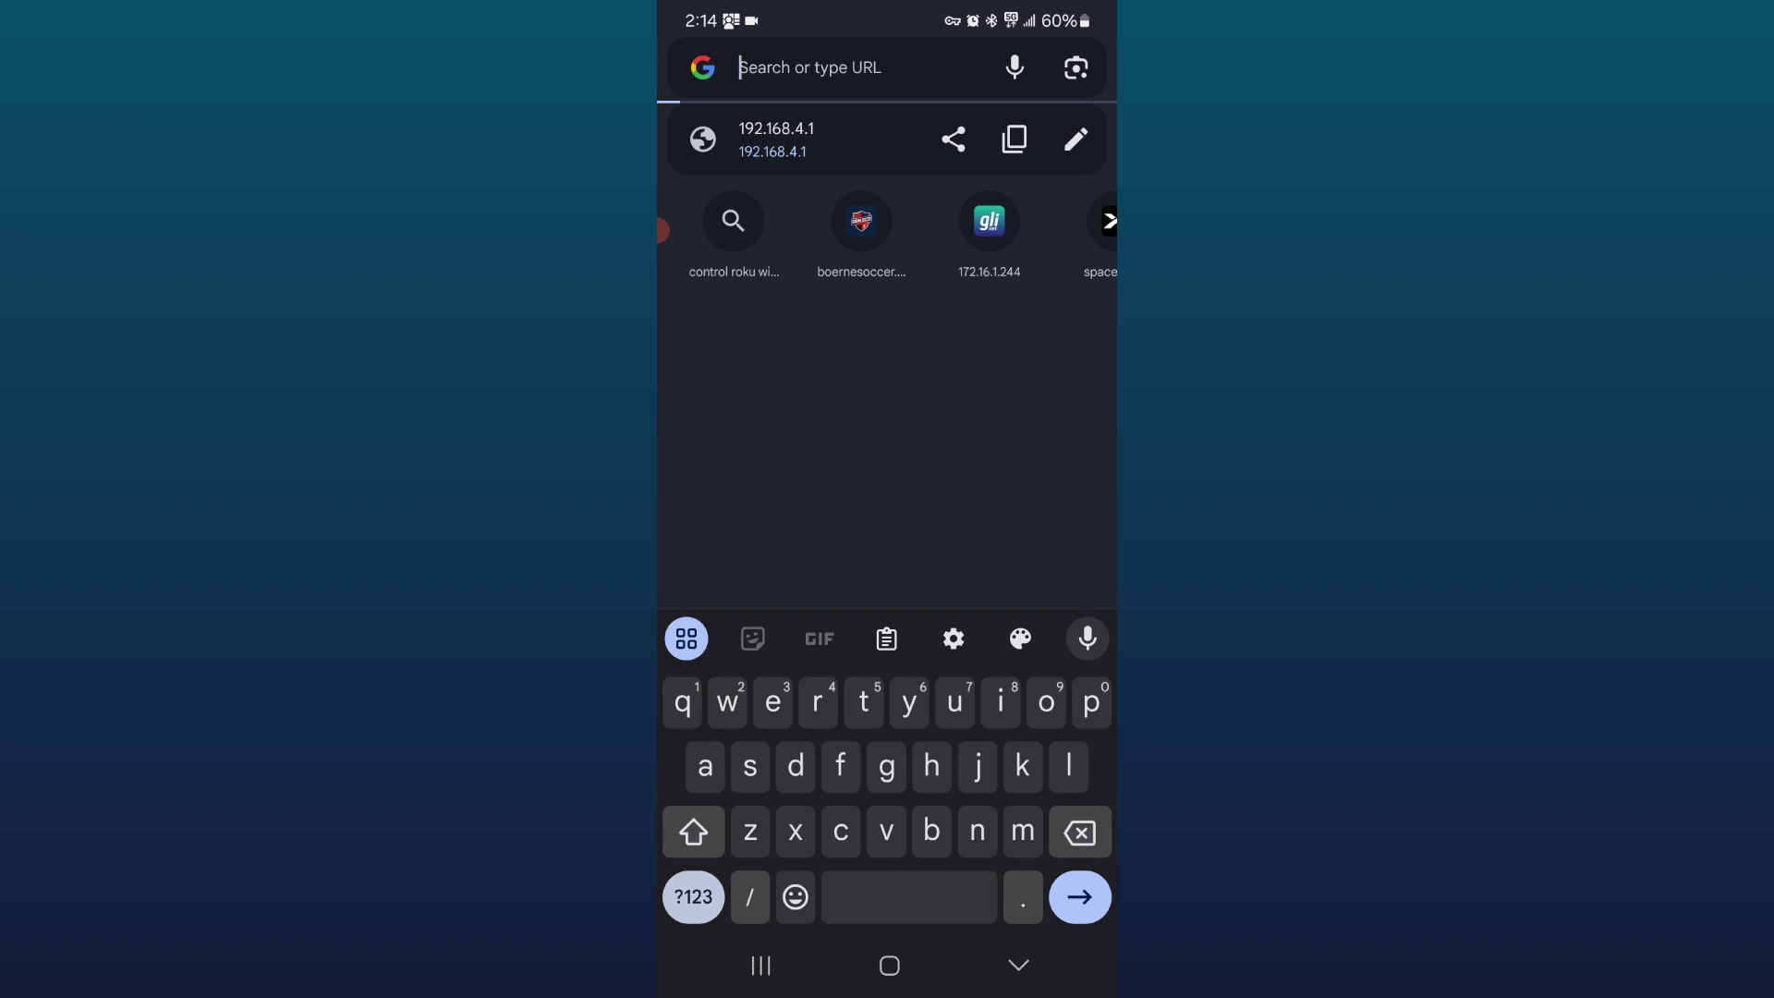
pyautogui.click(693, 896)
pyautogui.write('192.')
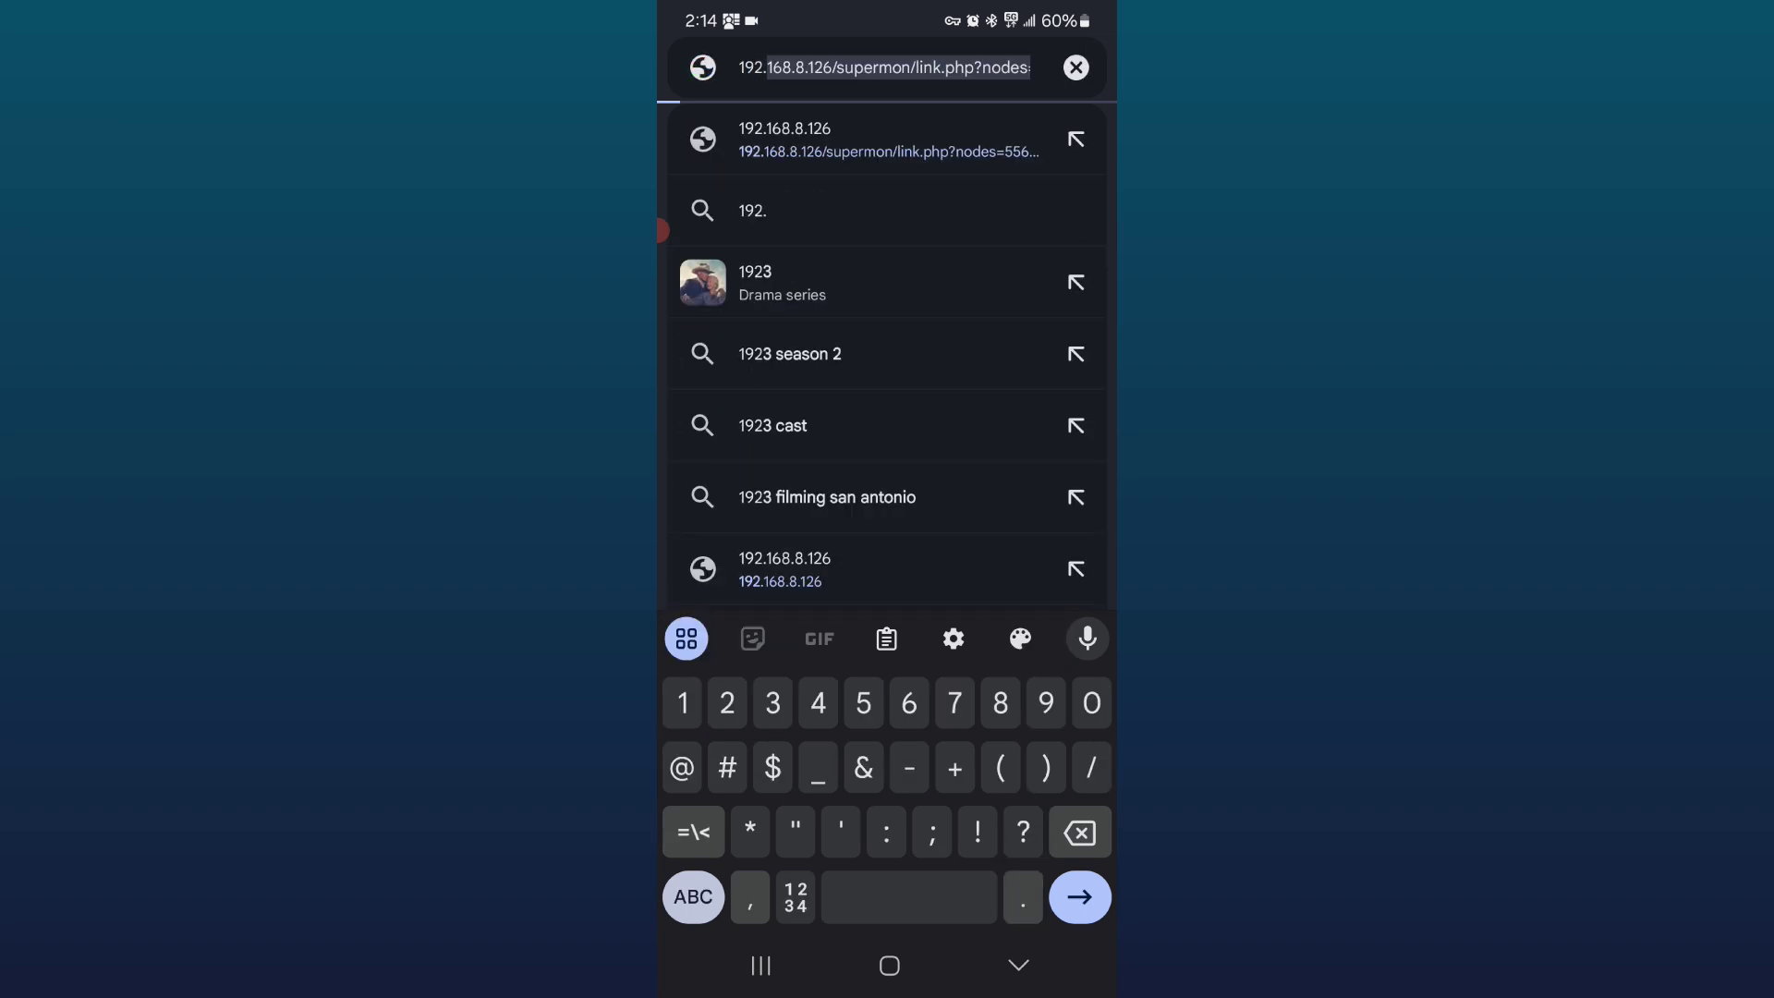
pyautogui.write('168.4')
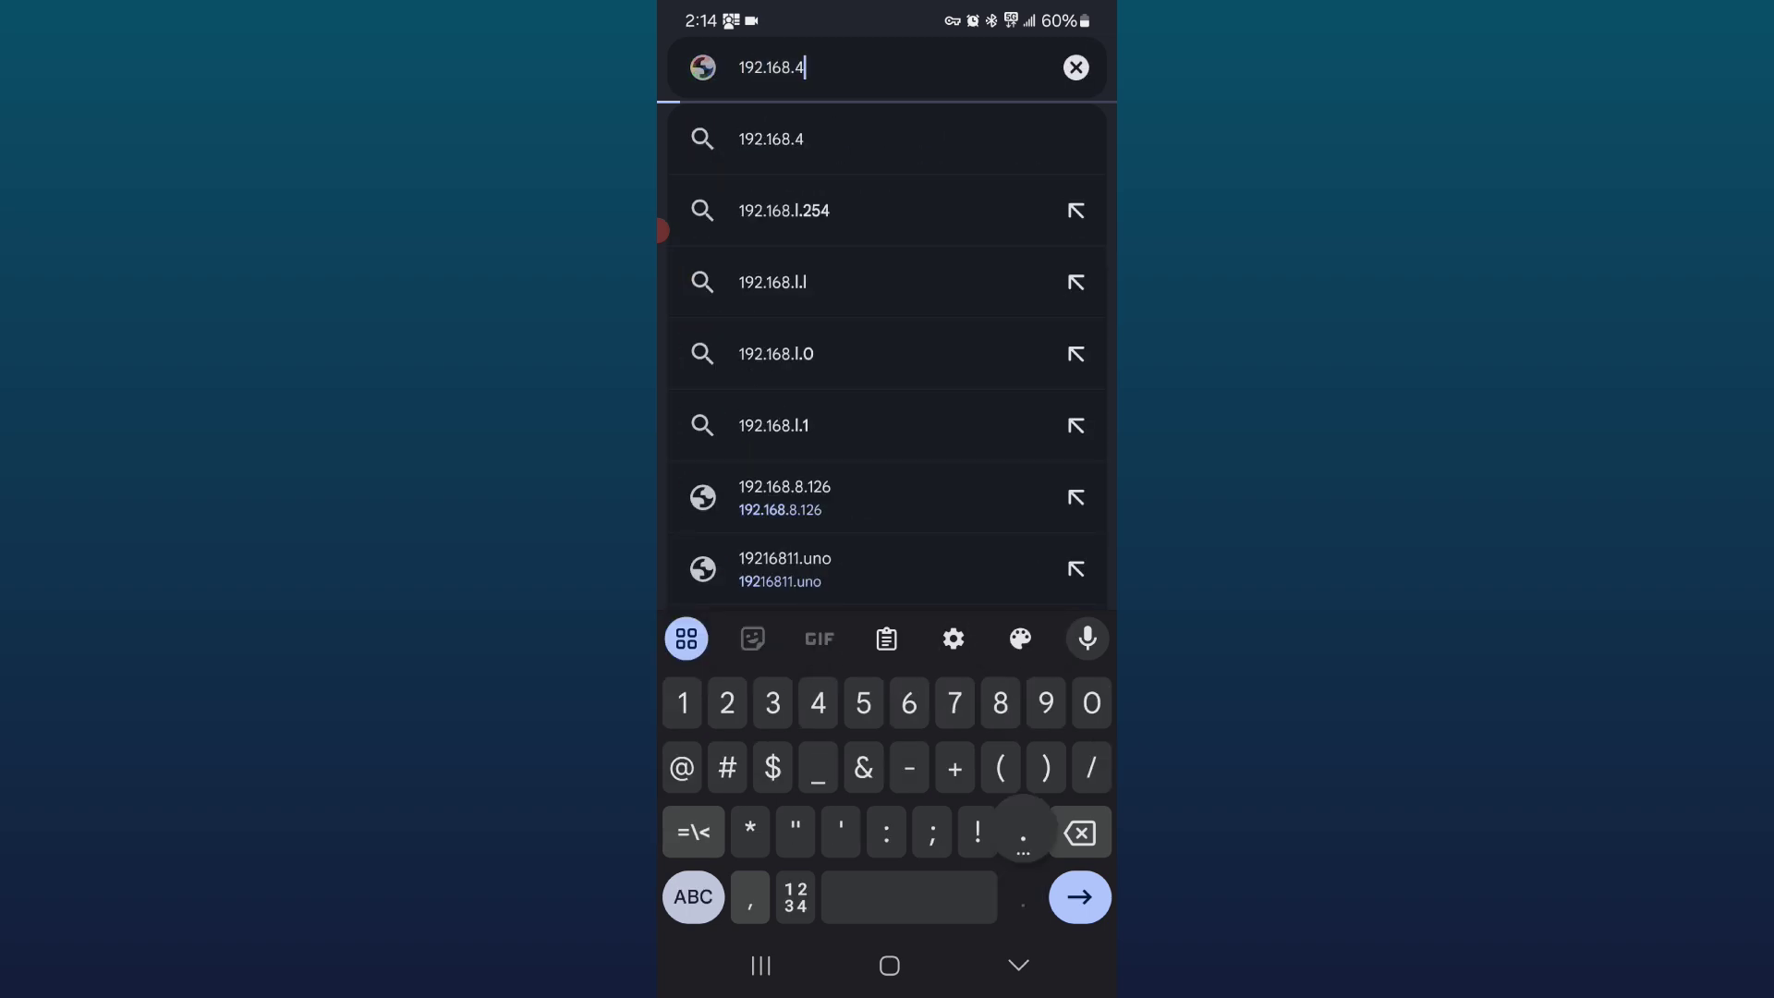
pyautogui.write('.1')
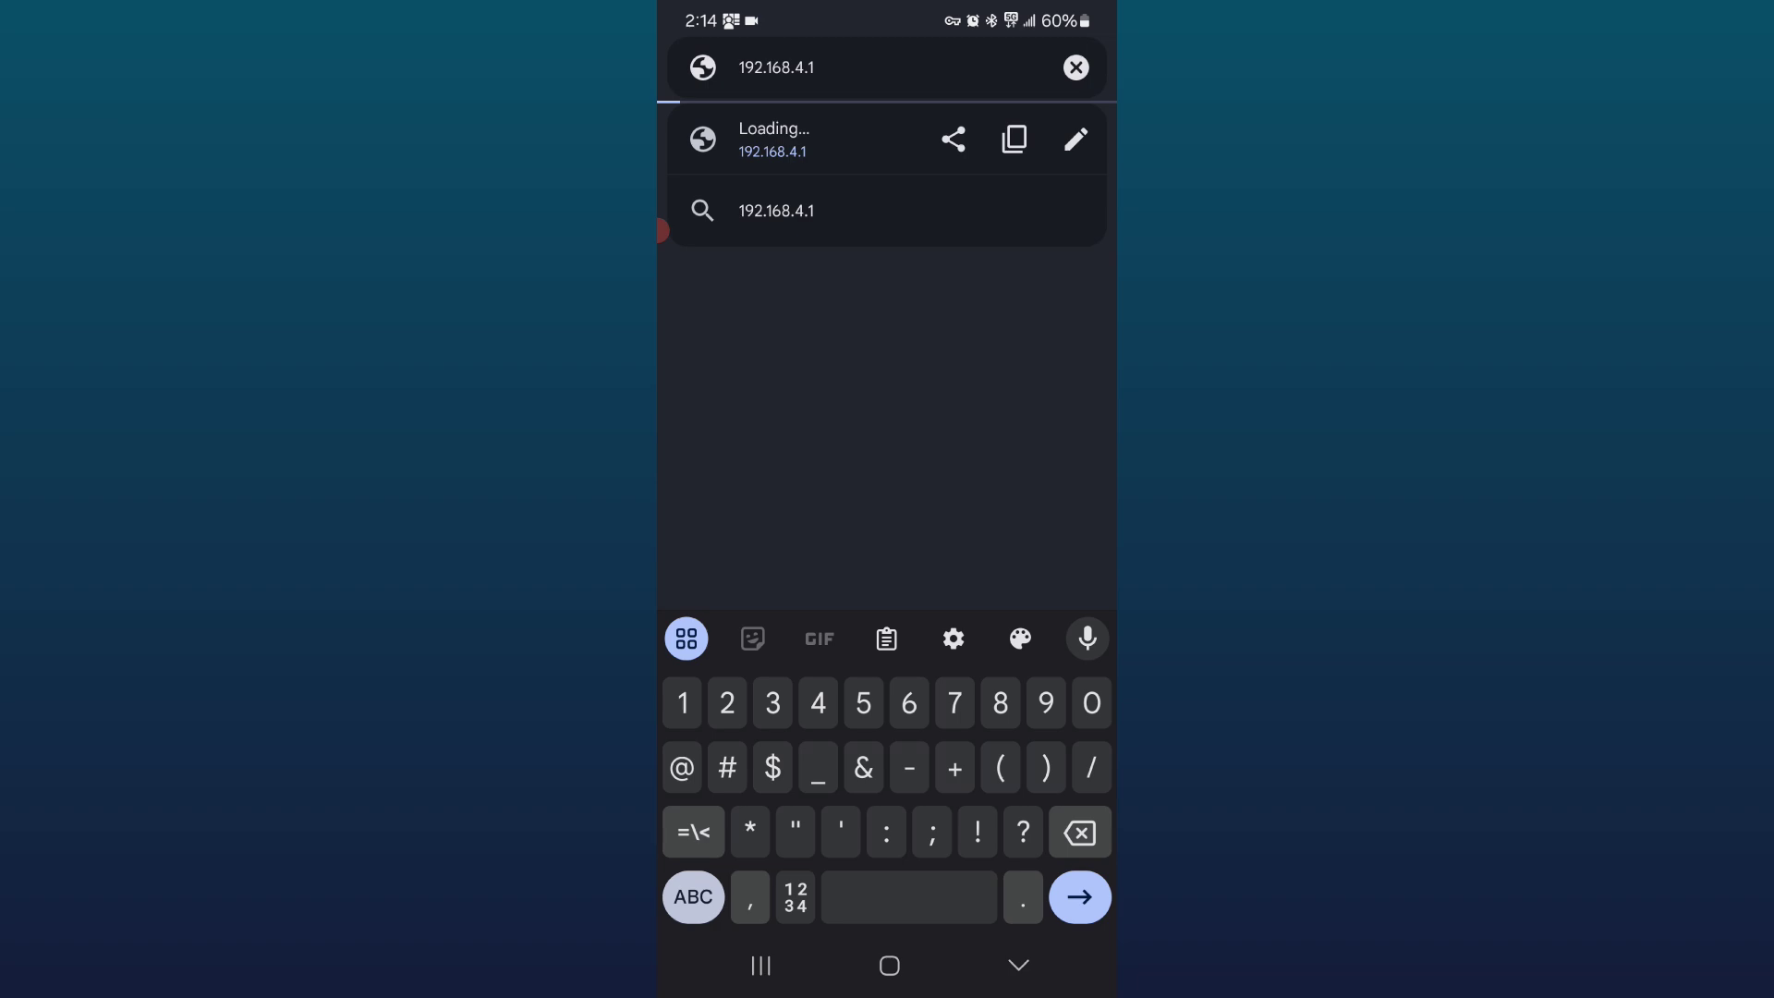
pyautogui.press('Return')
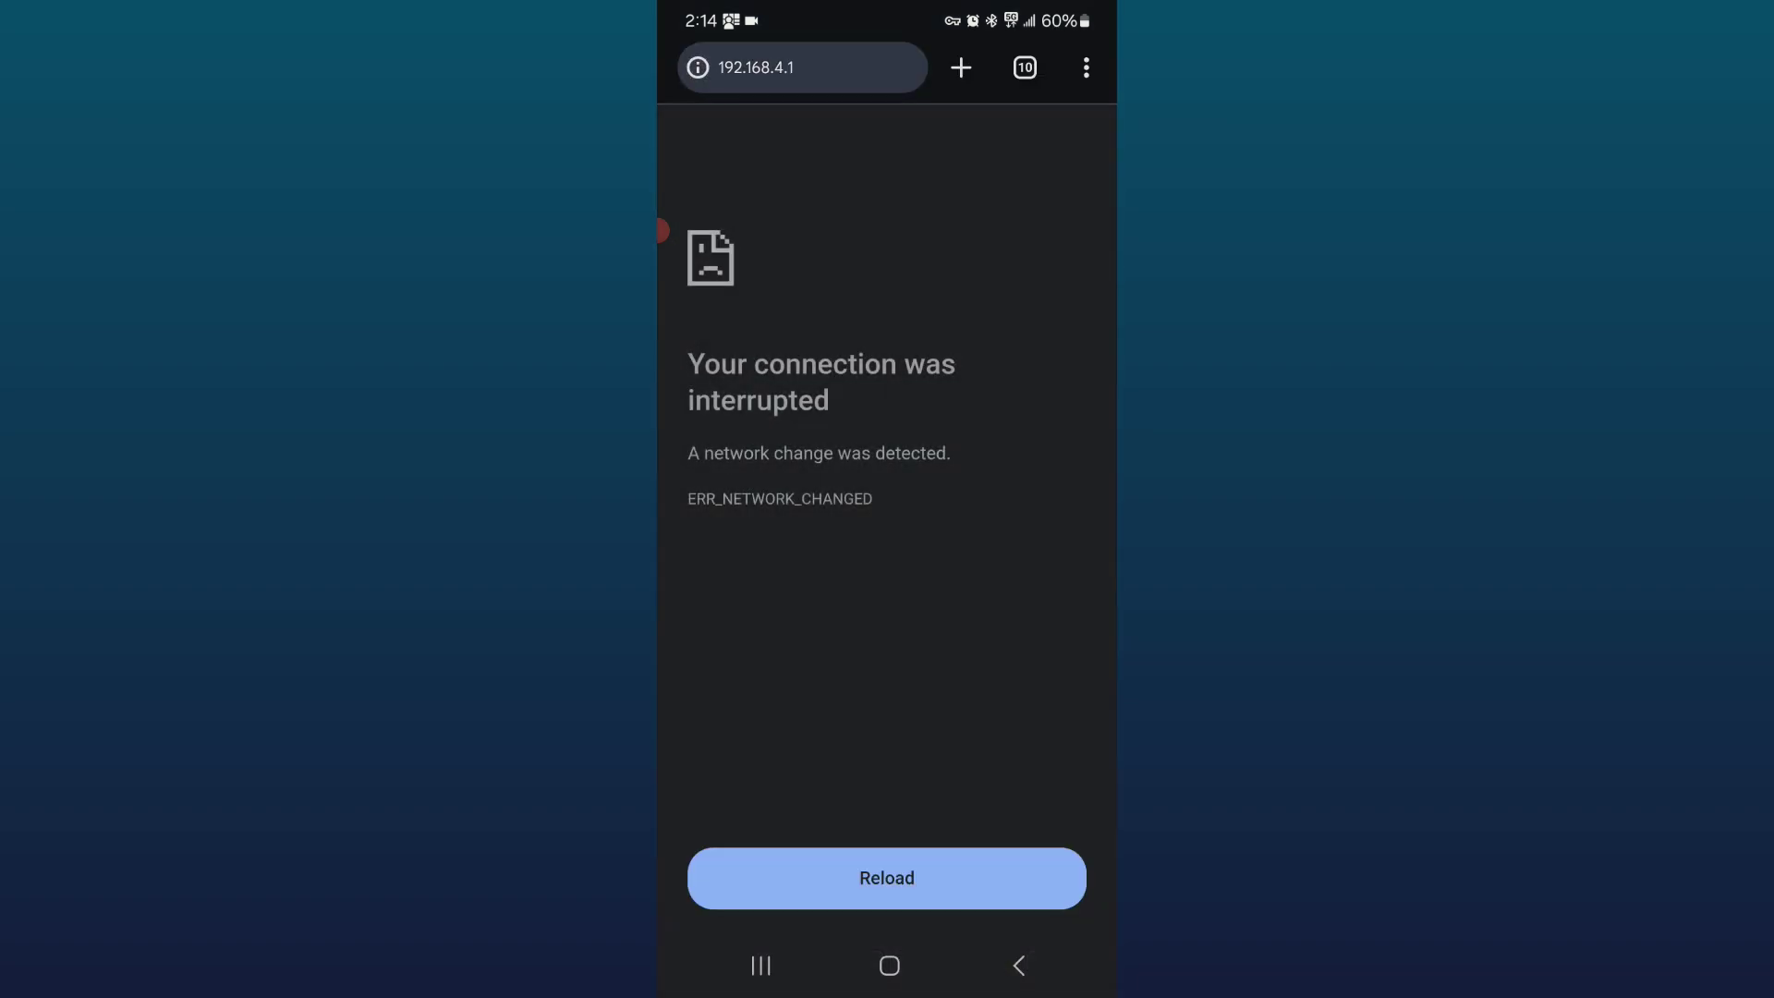
# Step: Turn on airplane mode in Quick Settings and return to the browser
pyautogui.moveTo(887, 7); pyautogui.dragTo(887, 647)
pyautogui.moveTo(887, 277); pyautogui.dragTo(887, 786)
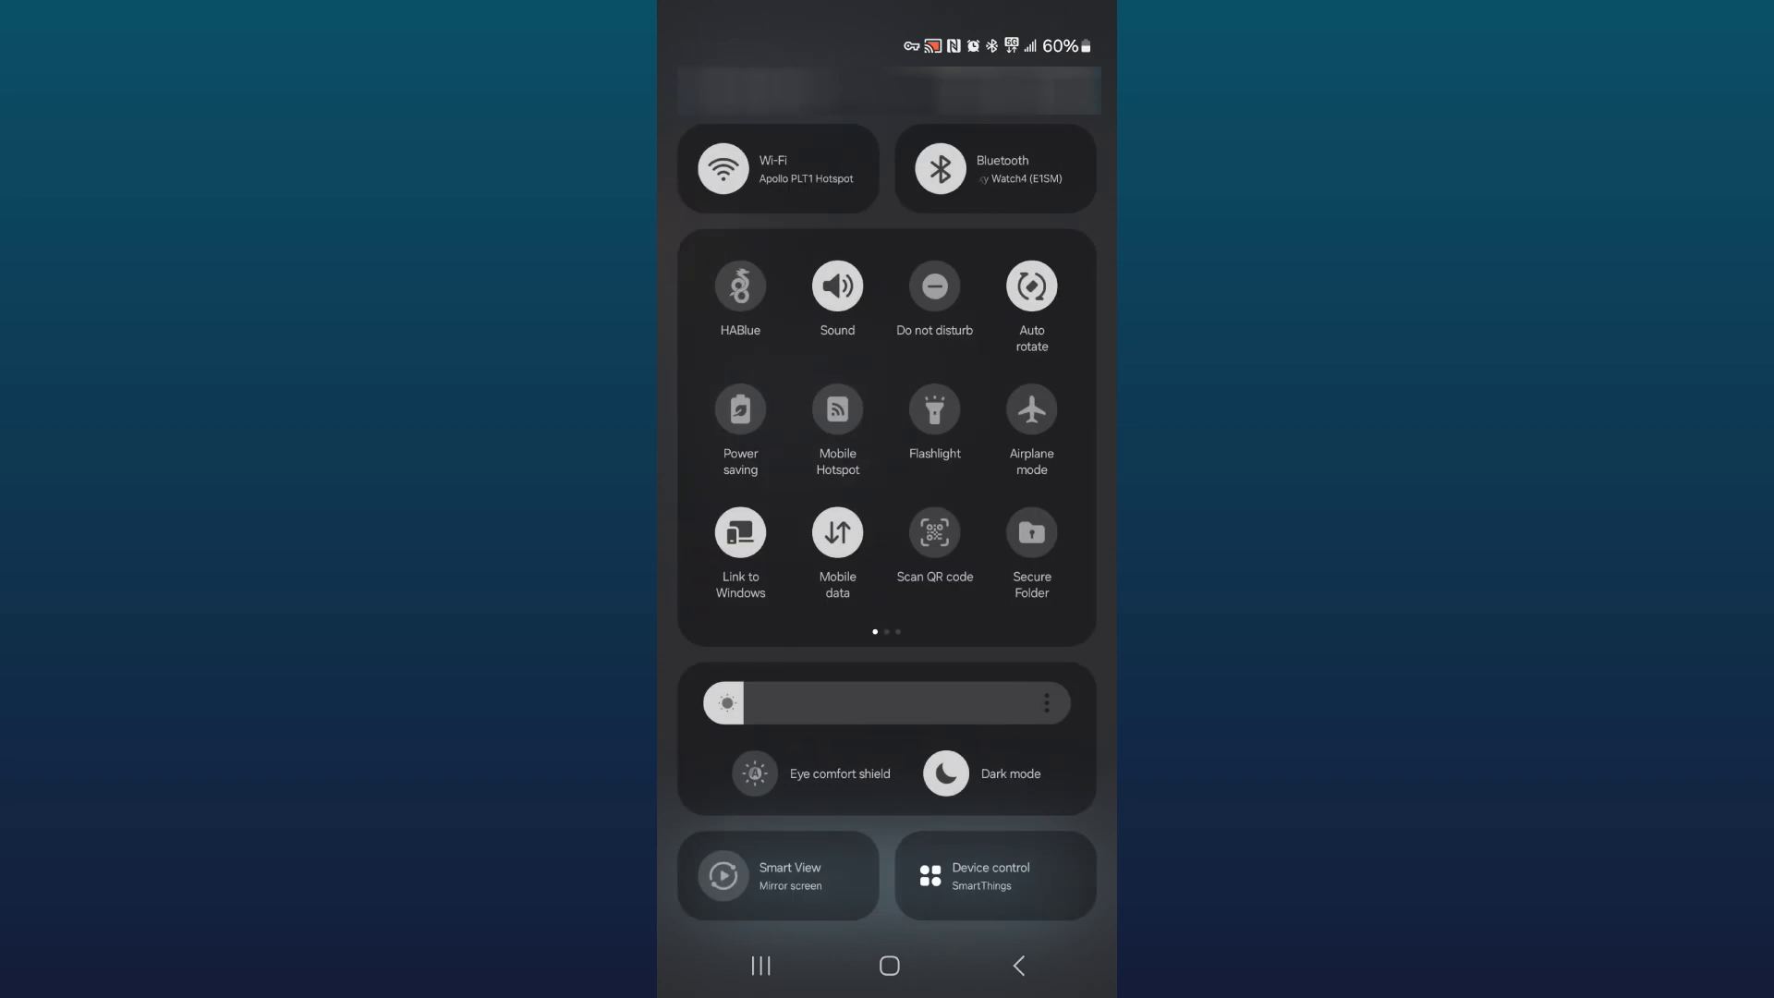
pyautogui.click(1031, 410)
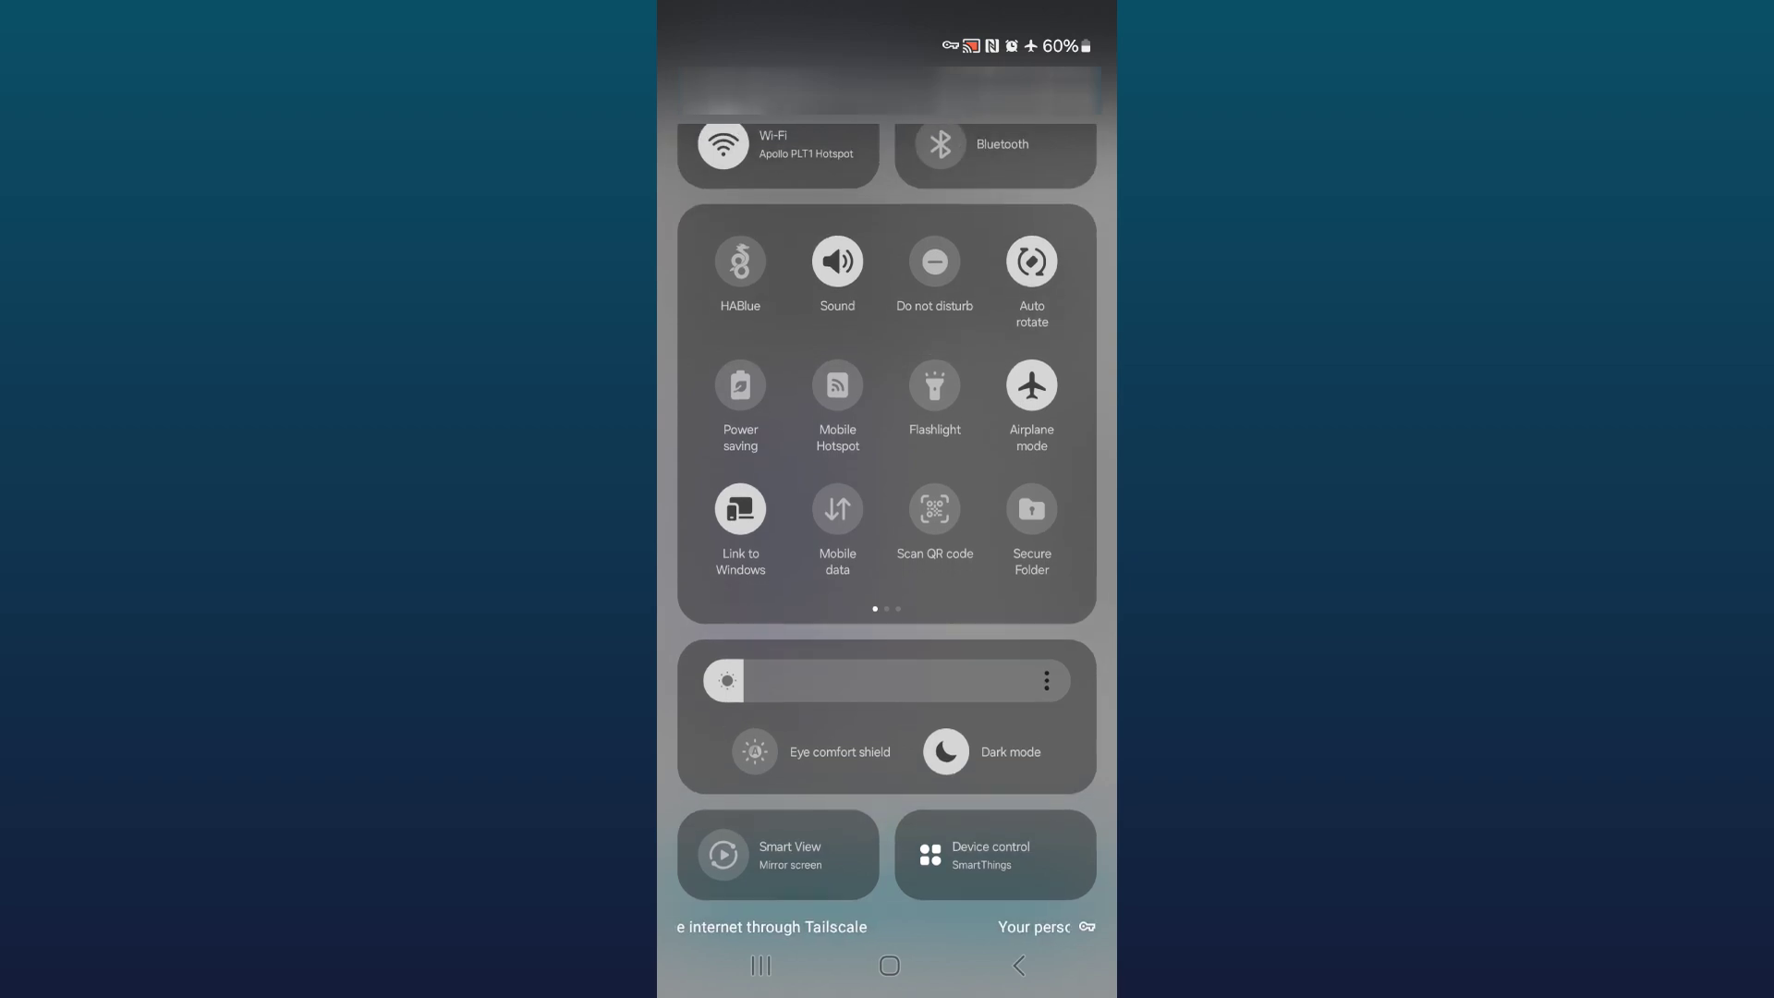
pyautogui.moveTo(887, 832); pyautogui.dragTo(887, 139)
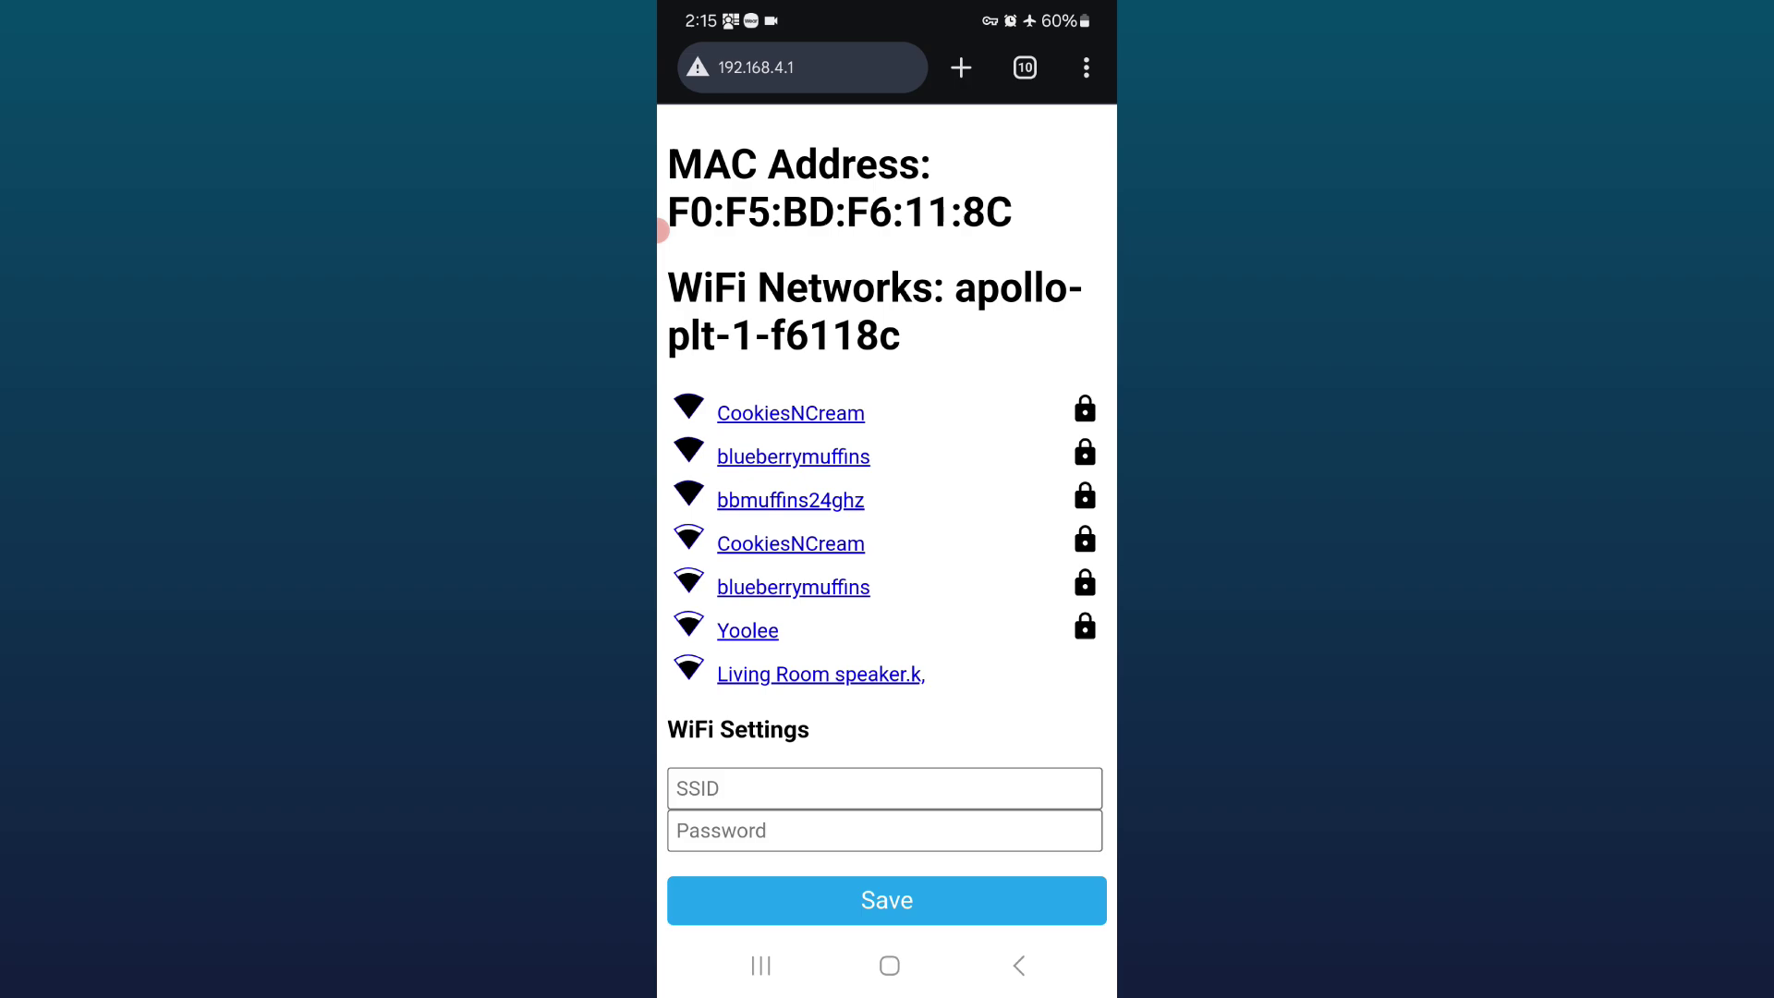
# Step: Select CookiesNCream, enter its Wi-Fi password, and save the credentials to the device
pyautogui.click(791, 414)
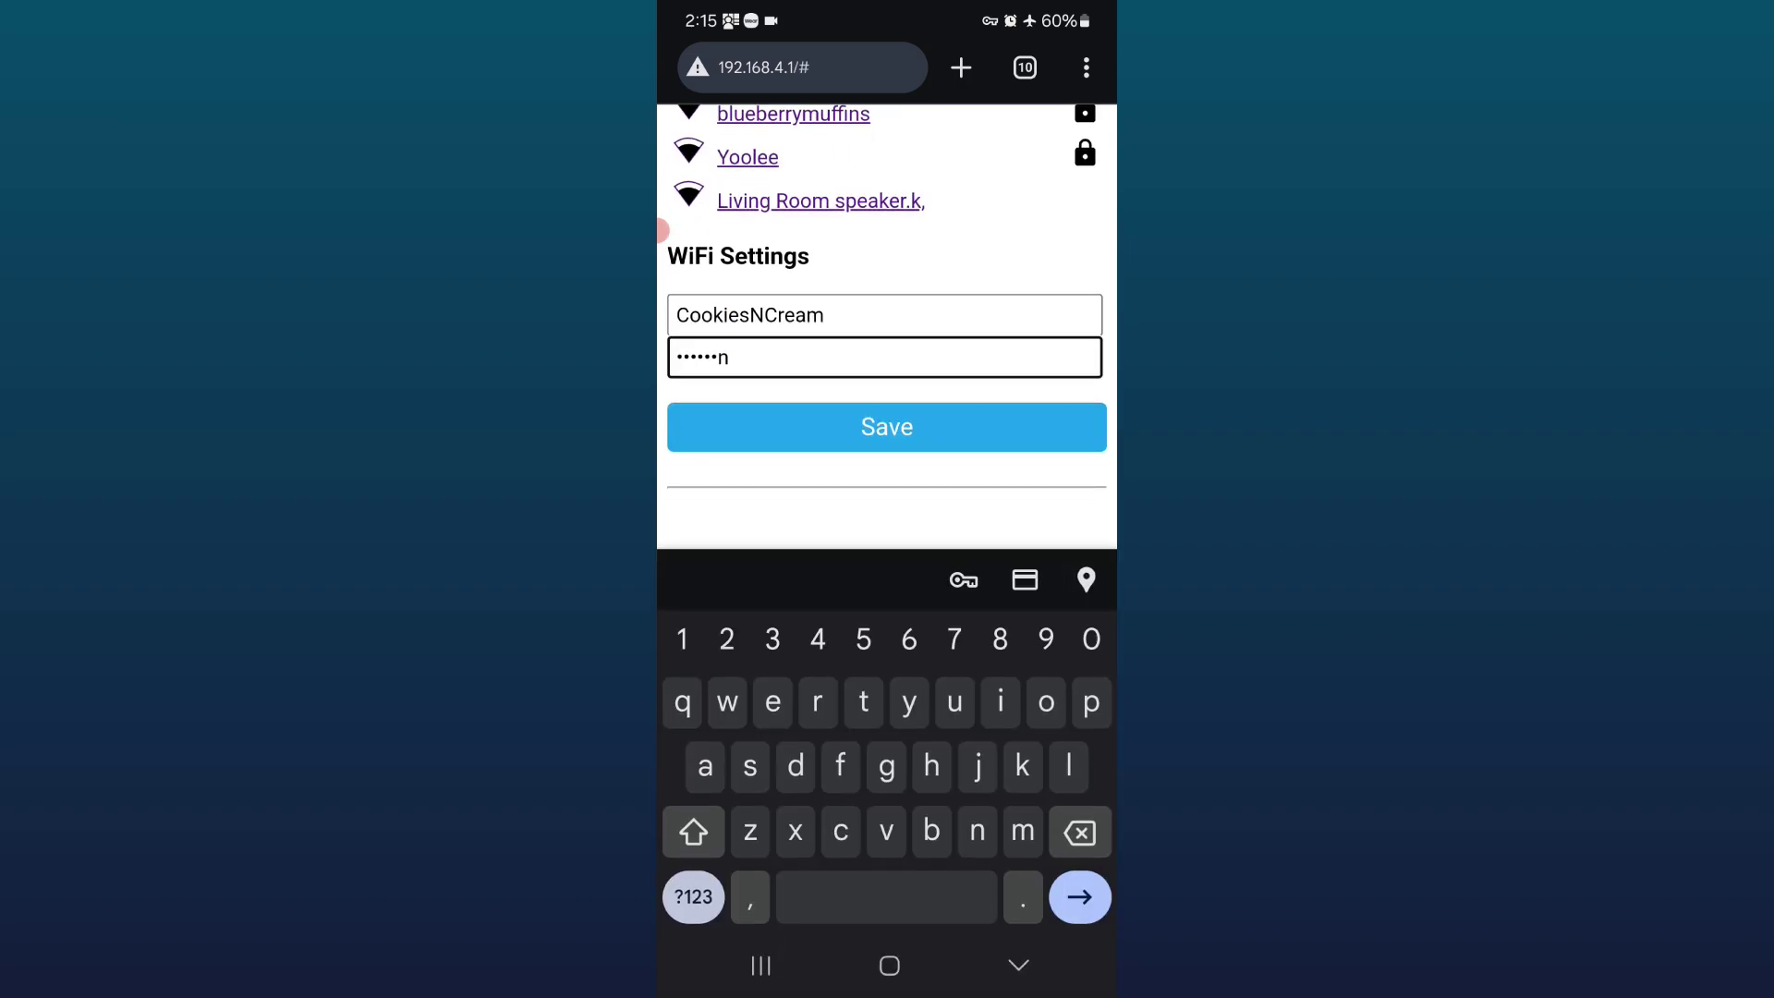
pyautogui.press('Escape')
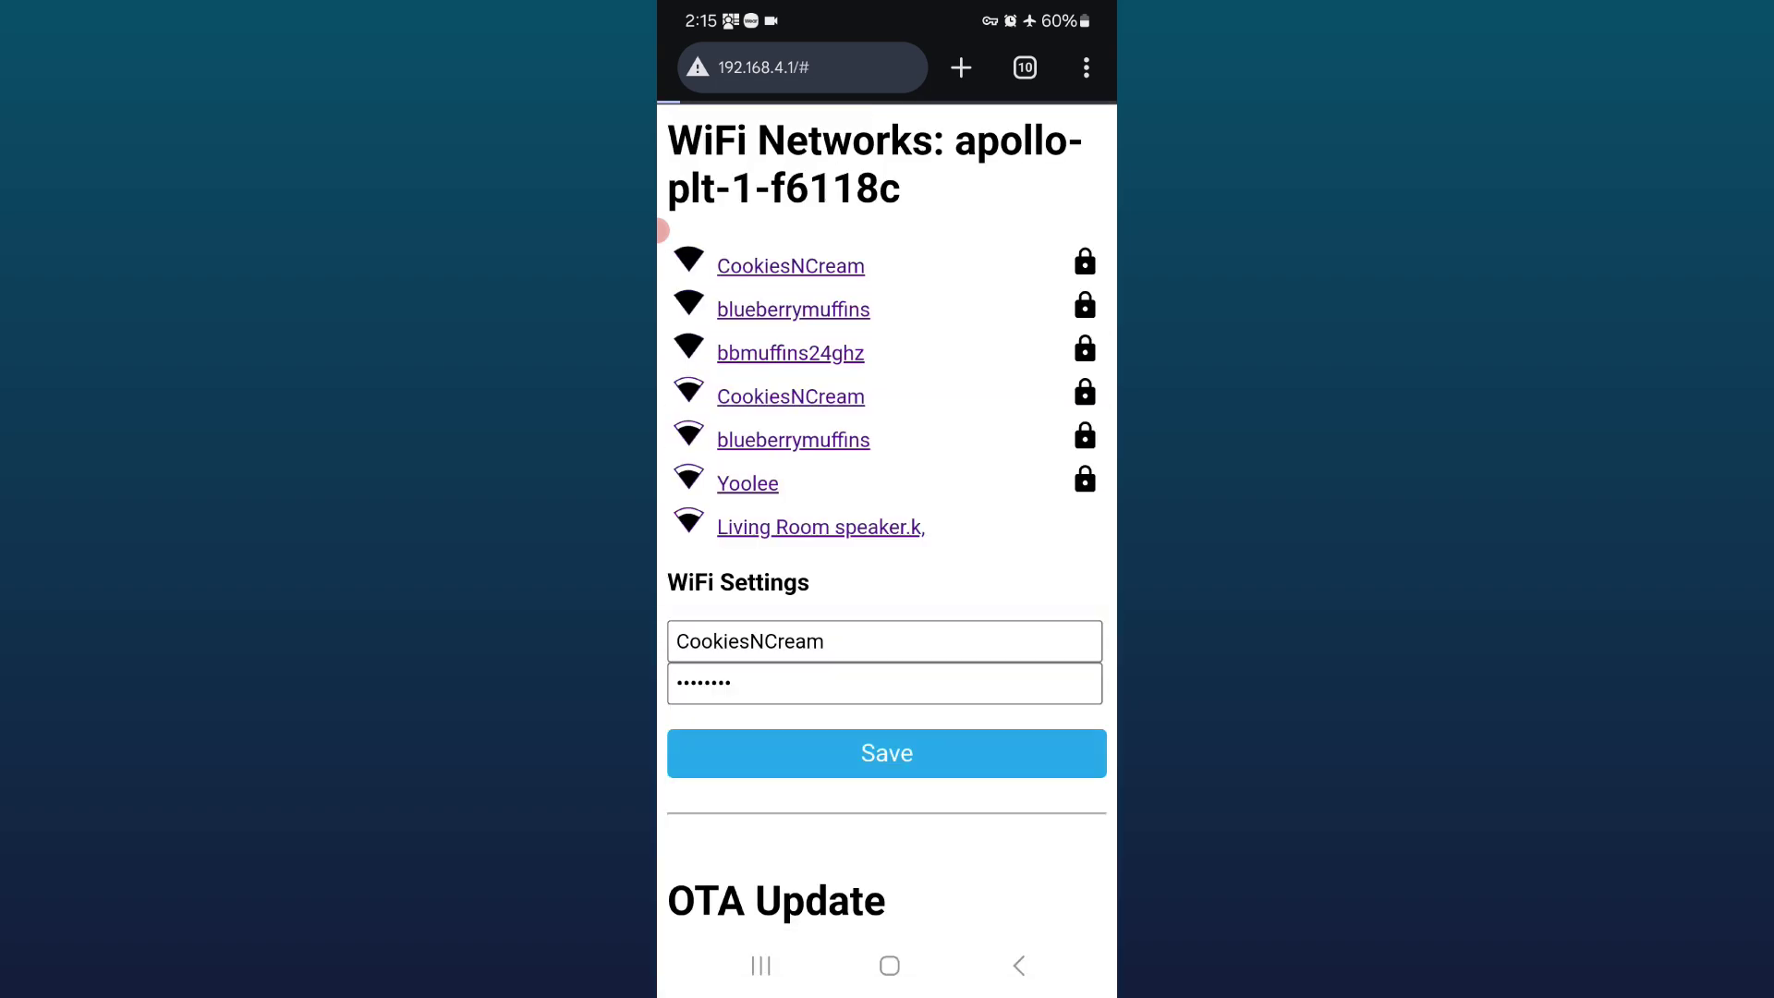
pyautogui.click(887, 753)
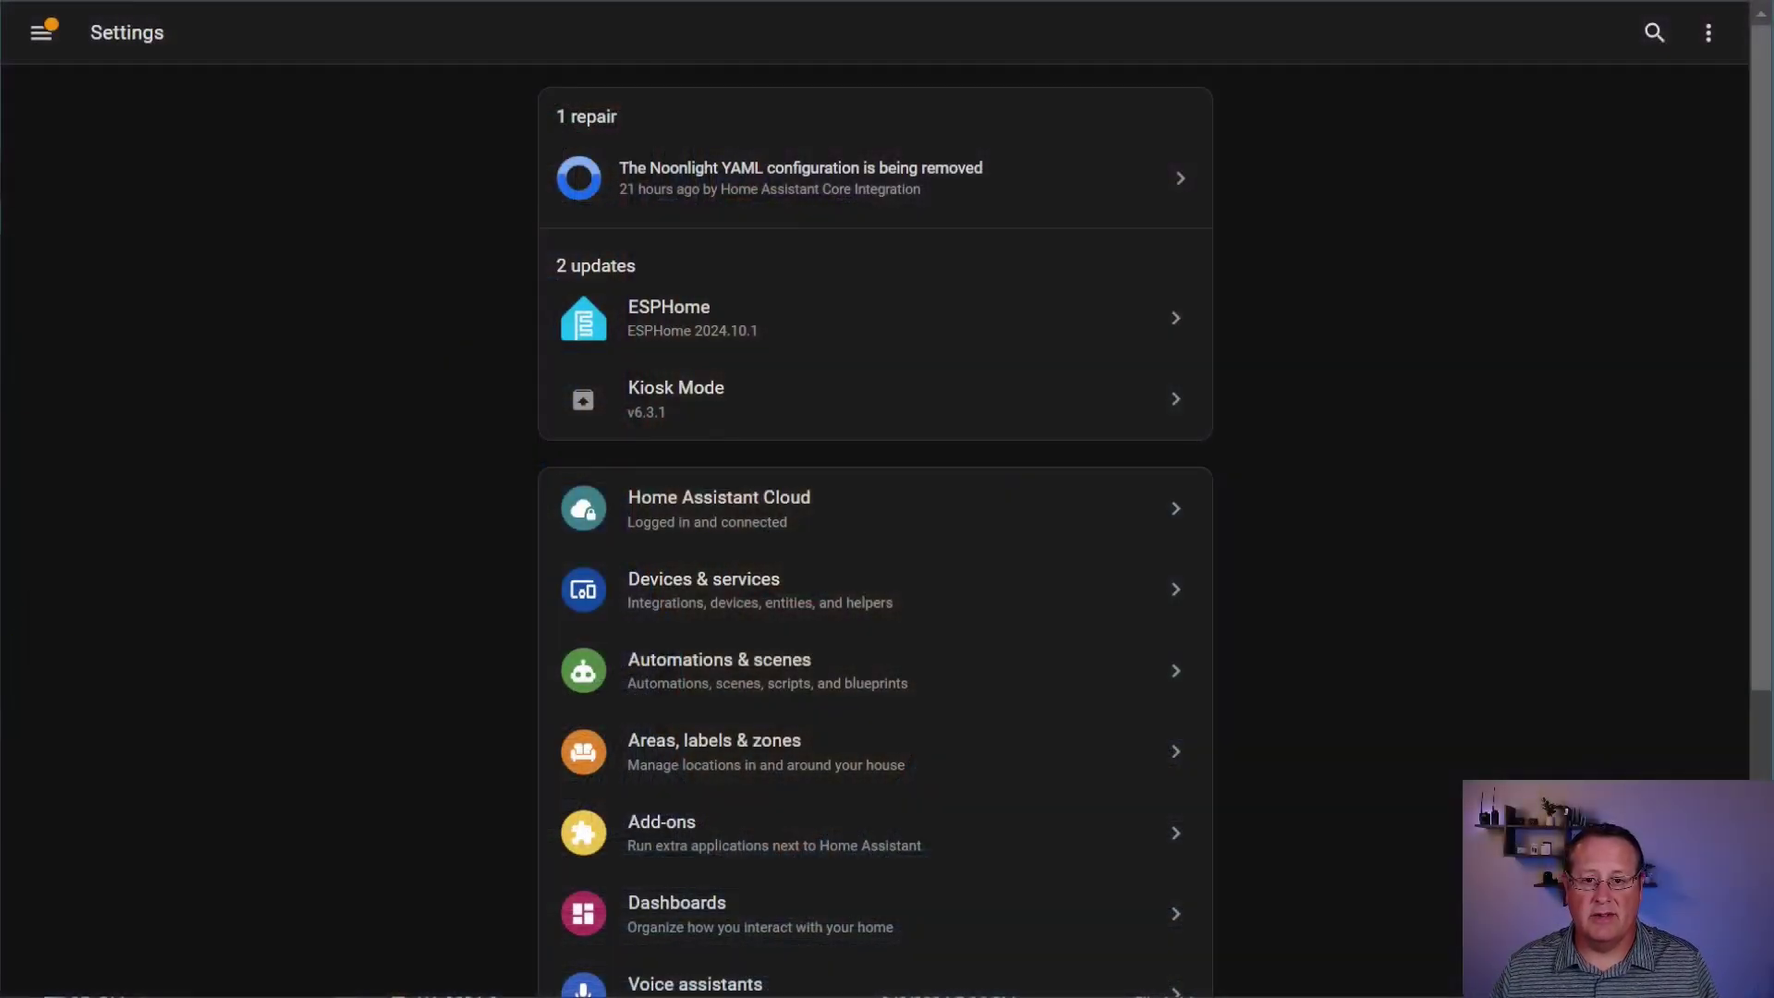
# Step: Open the newly discovered devices from Home Assistant's notifications
pyautogui.click(40, 32)
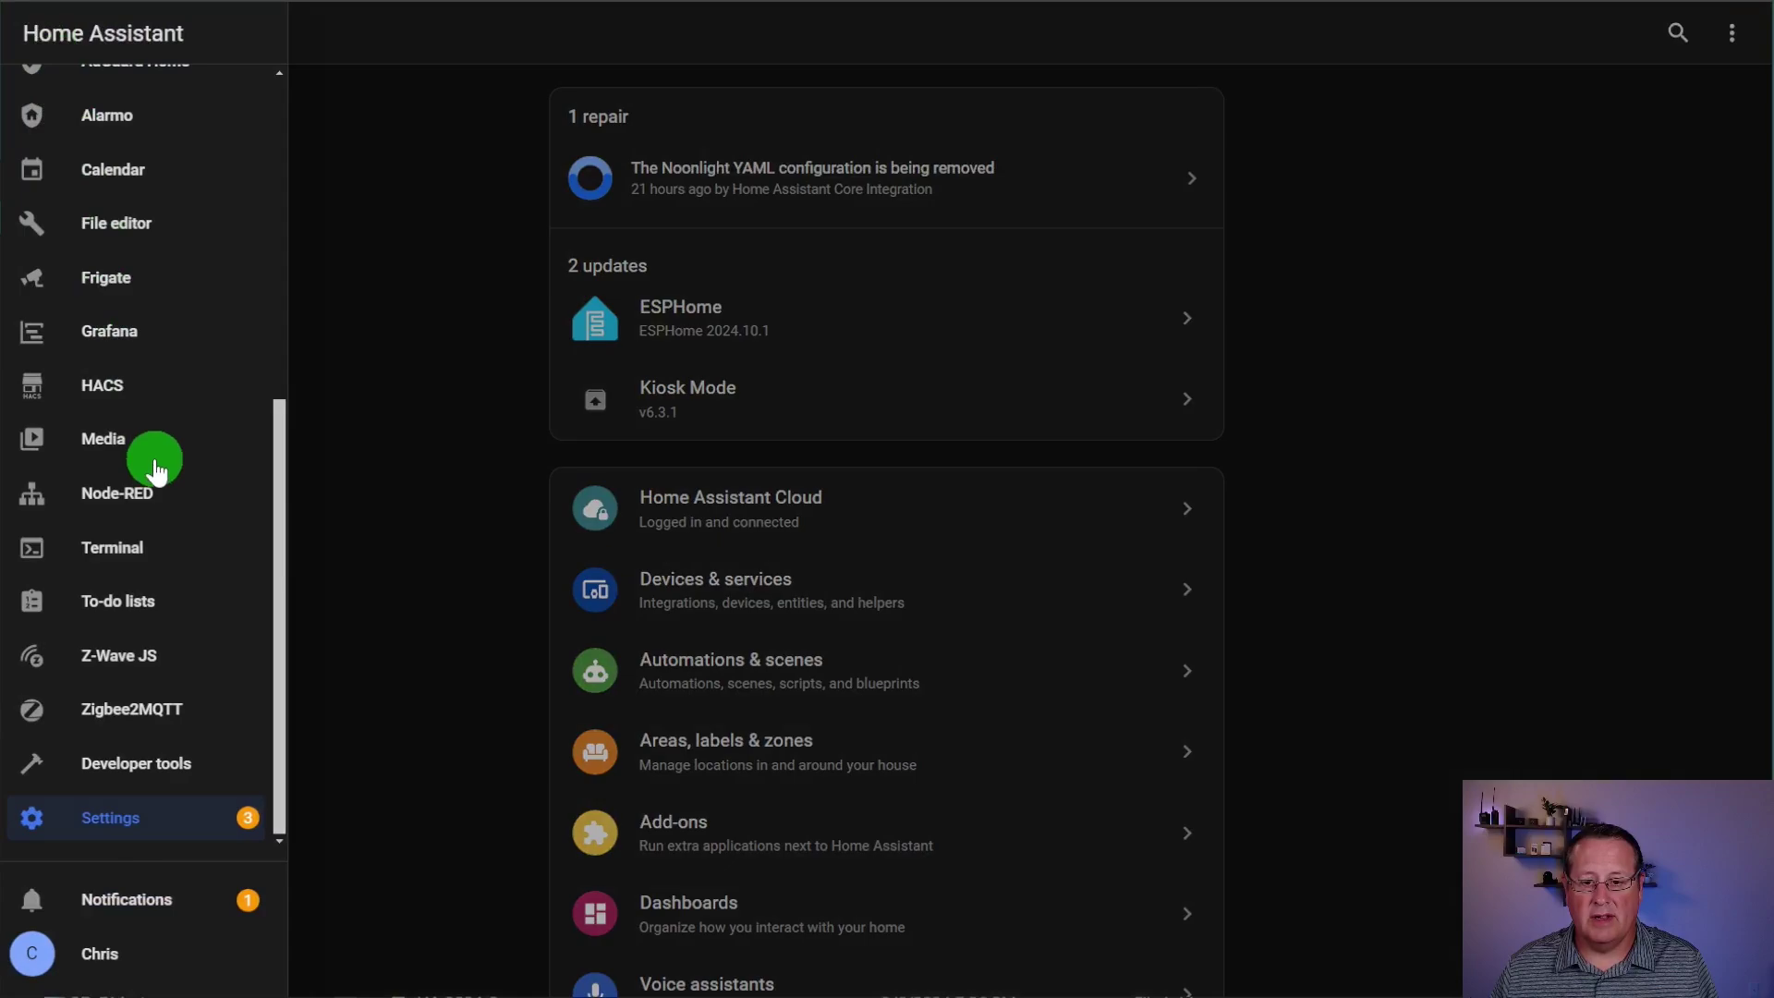
pyautogui.click(134, 901)
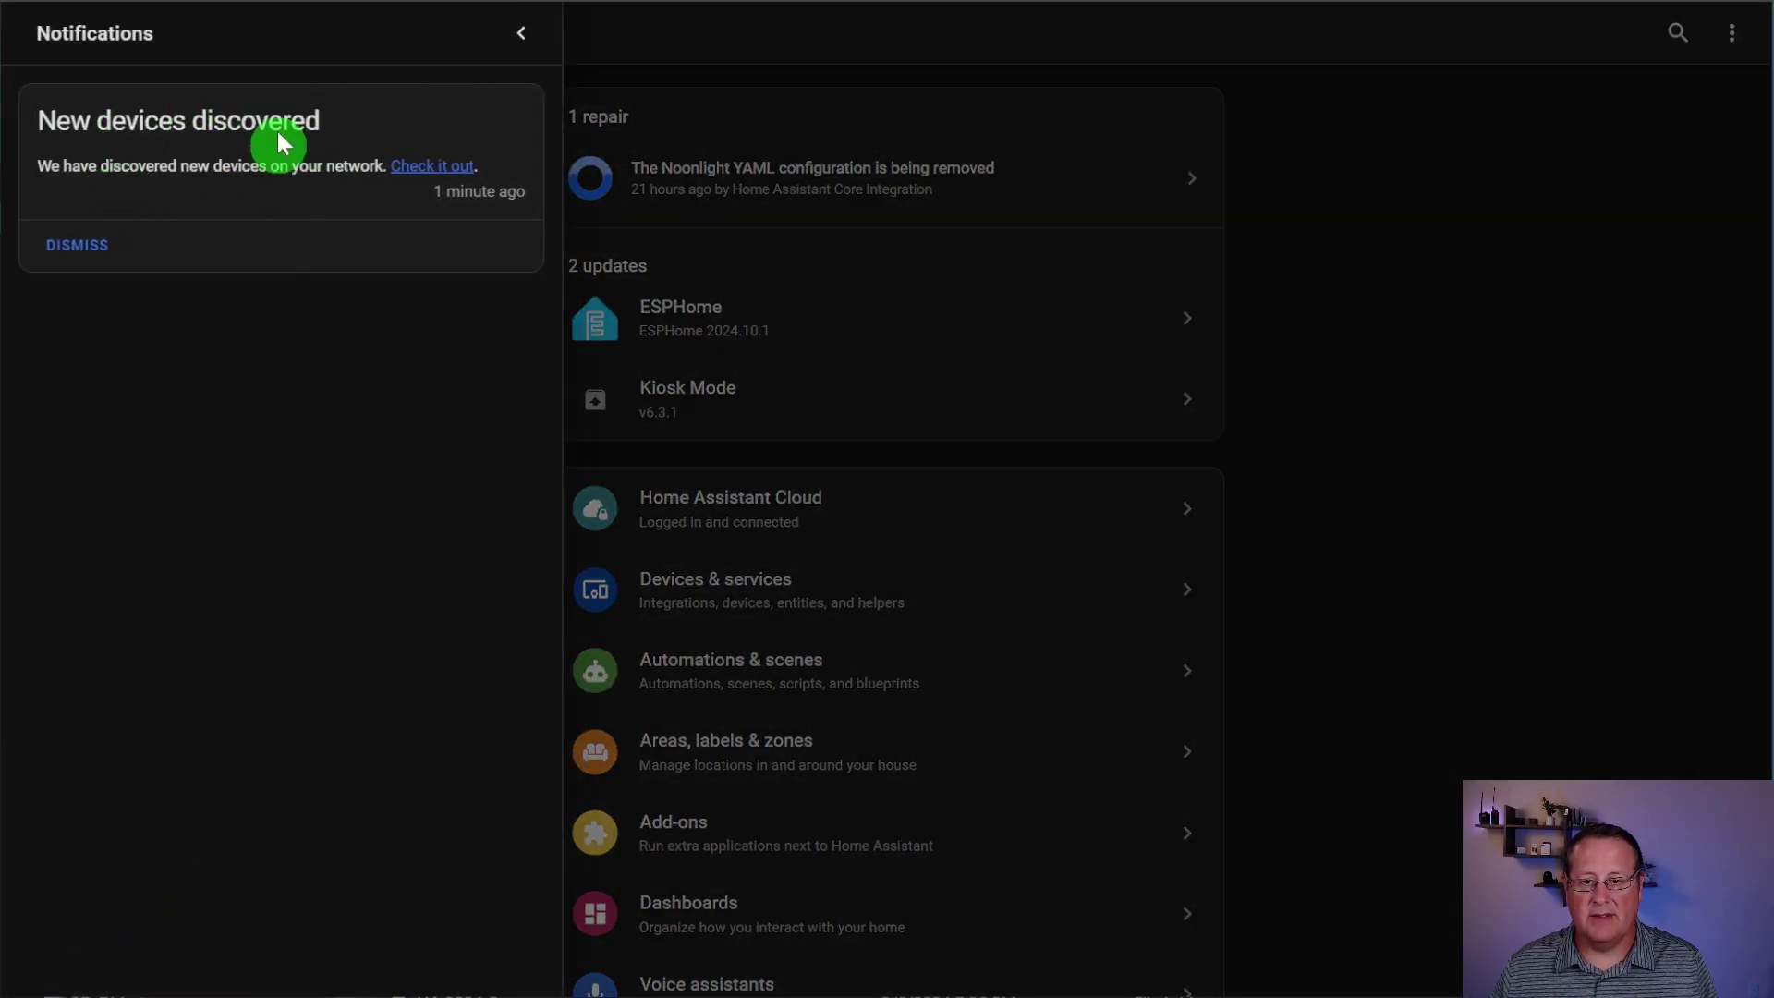
pyautogui.click(409, 168)
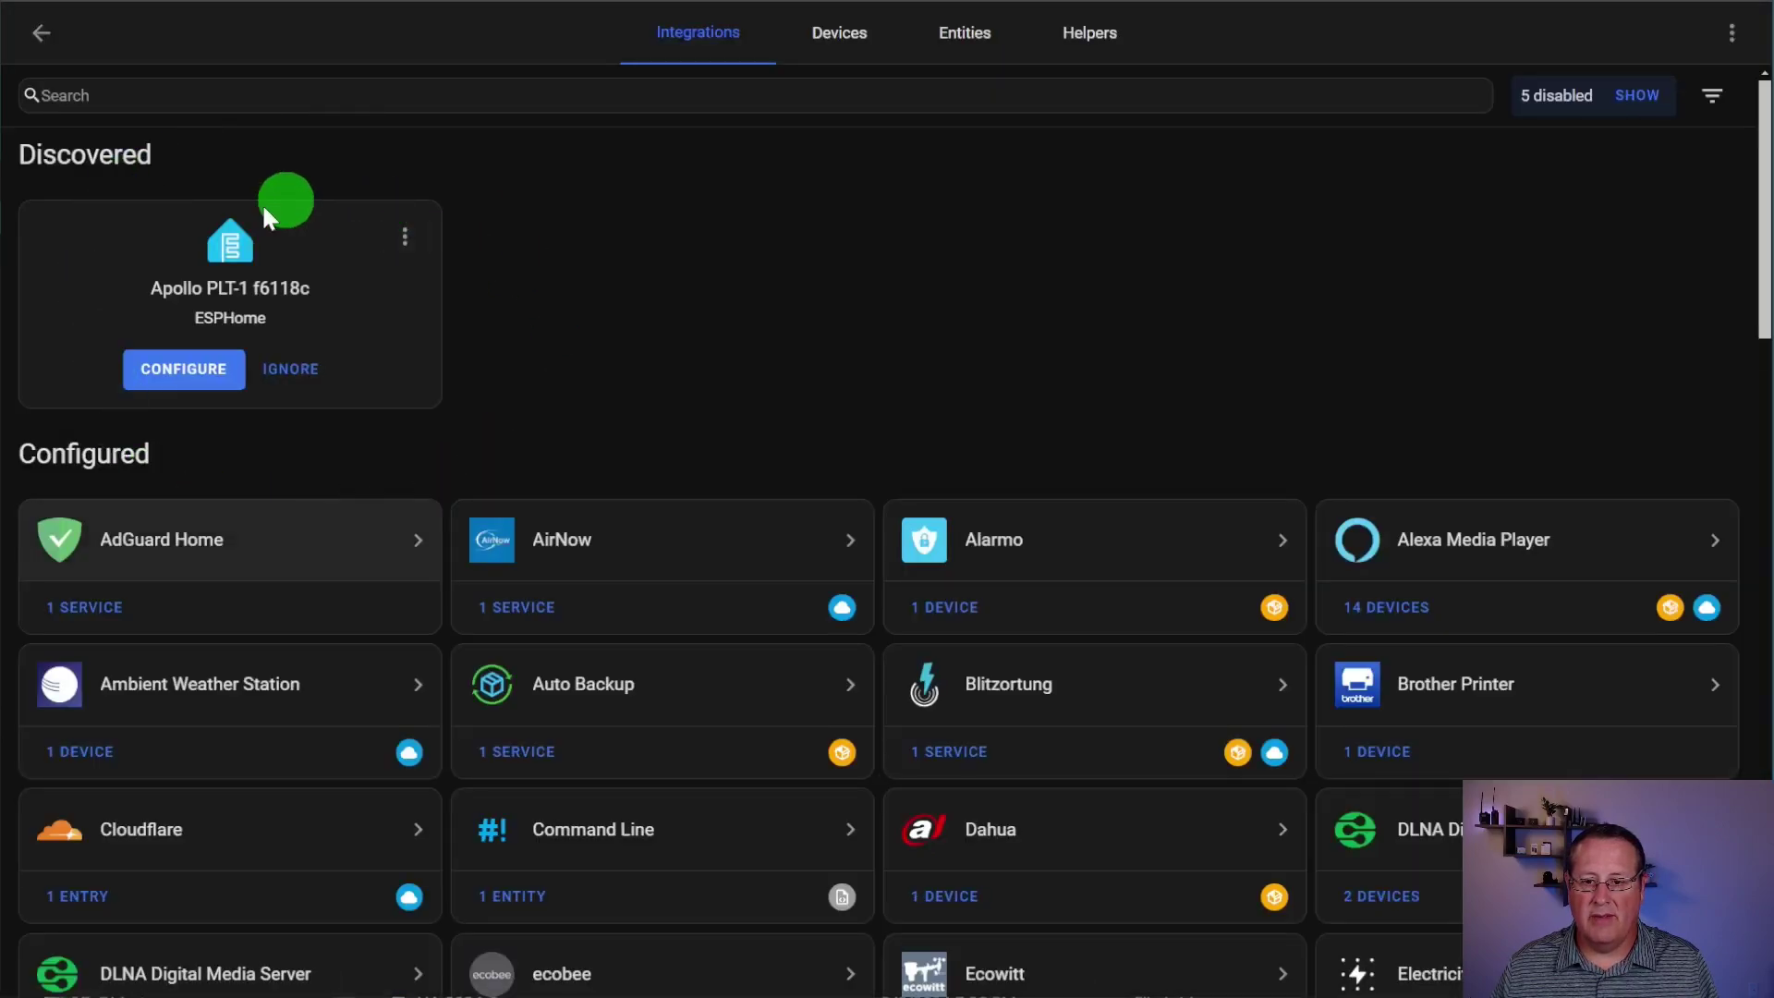
# Step: Add the Apollo PLT-1 f6118c ESPHome node and assign it to the Living Room area
pyautogui.click(189, 379)
pyautogui.click(1174, 566)
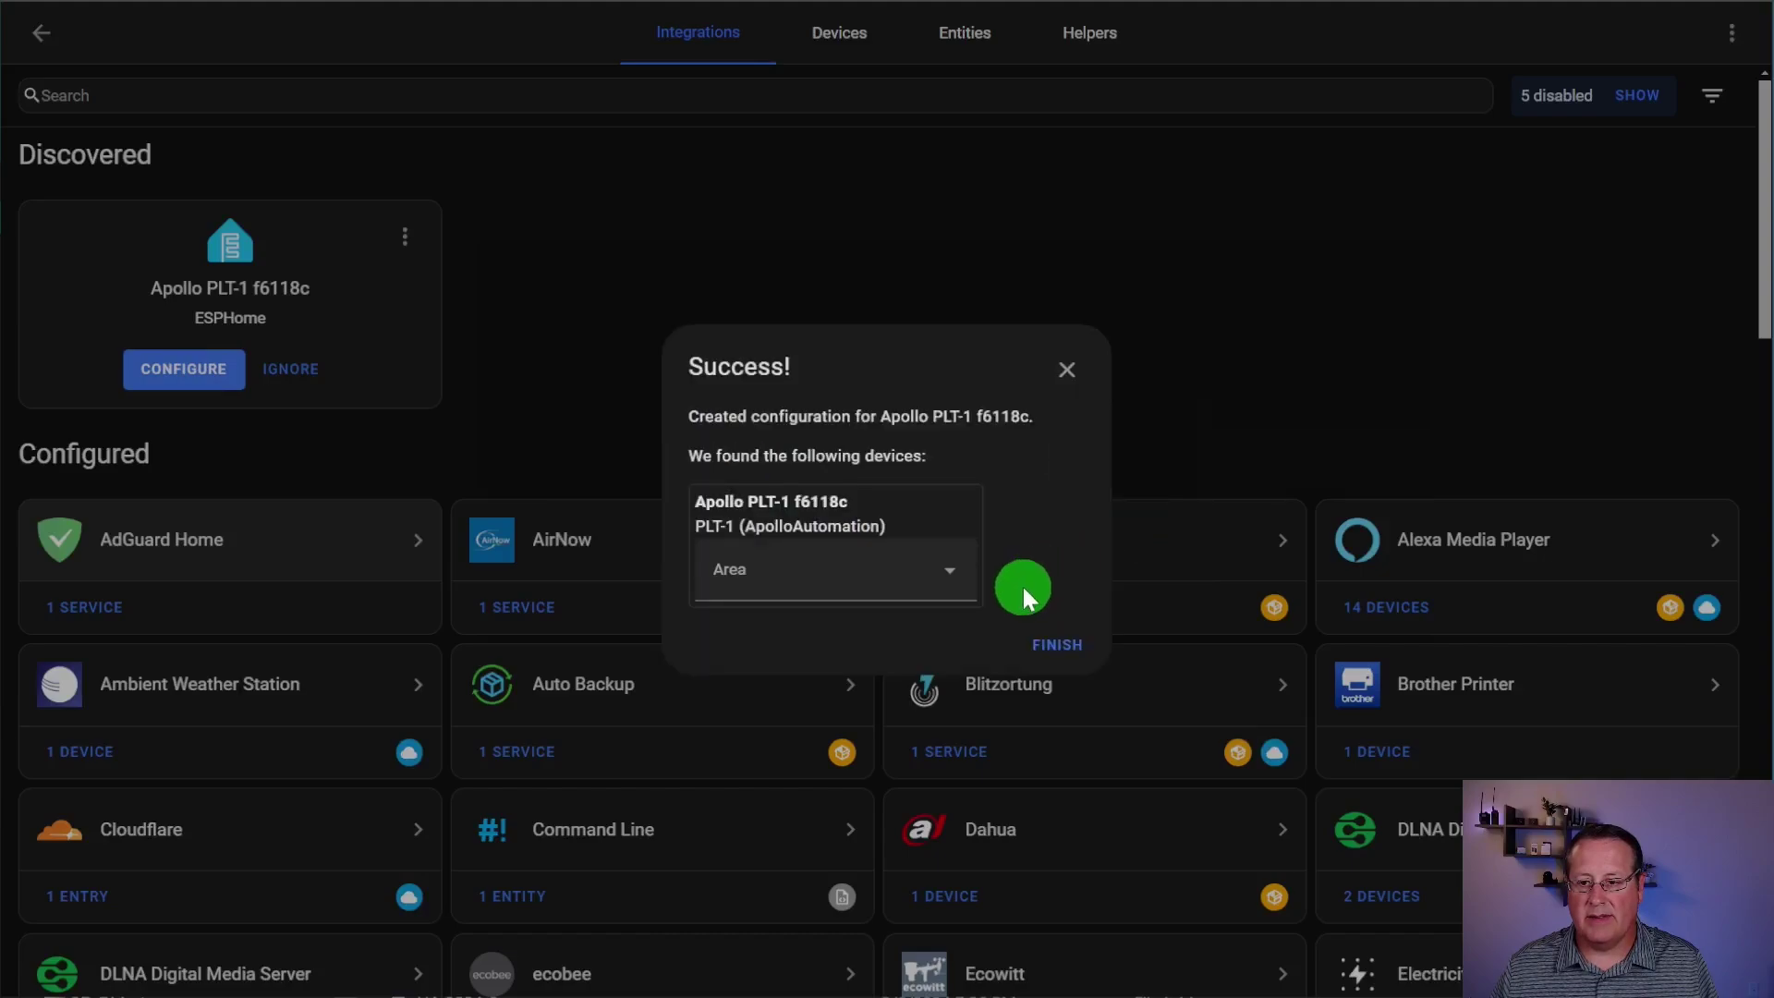
pyautogui.click(930, 566)
pyautogui.scroll(-3, 855, 832)
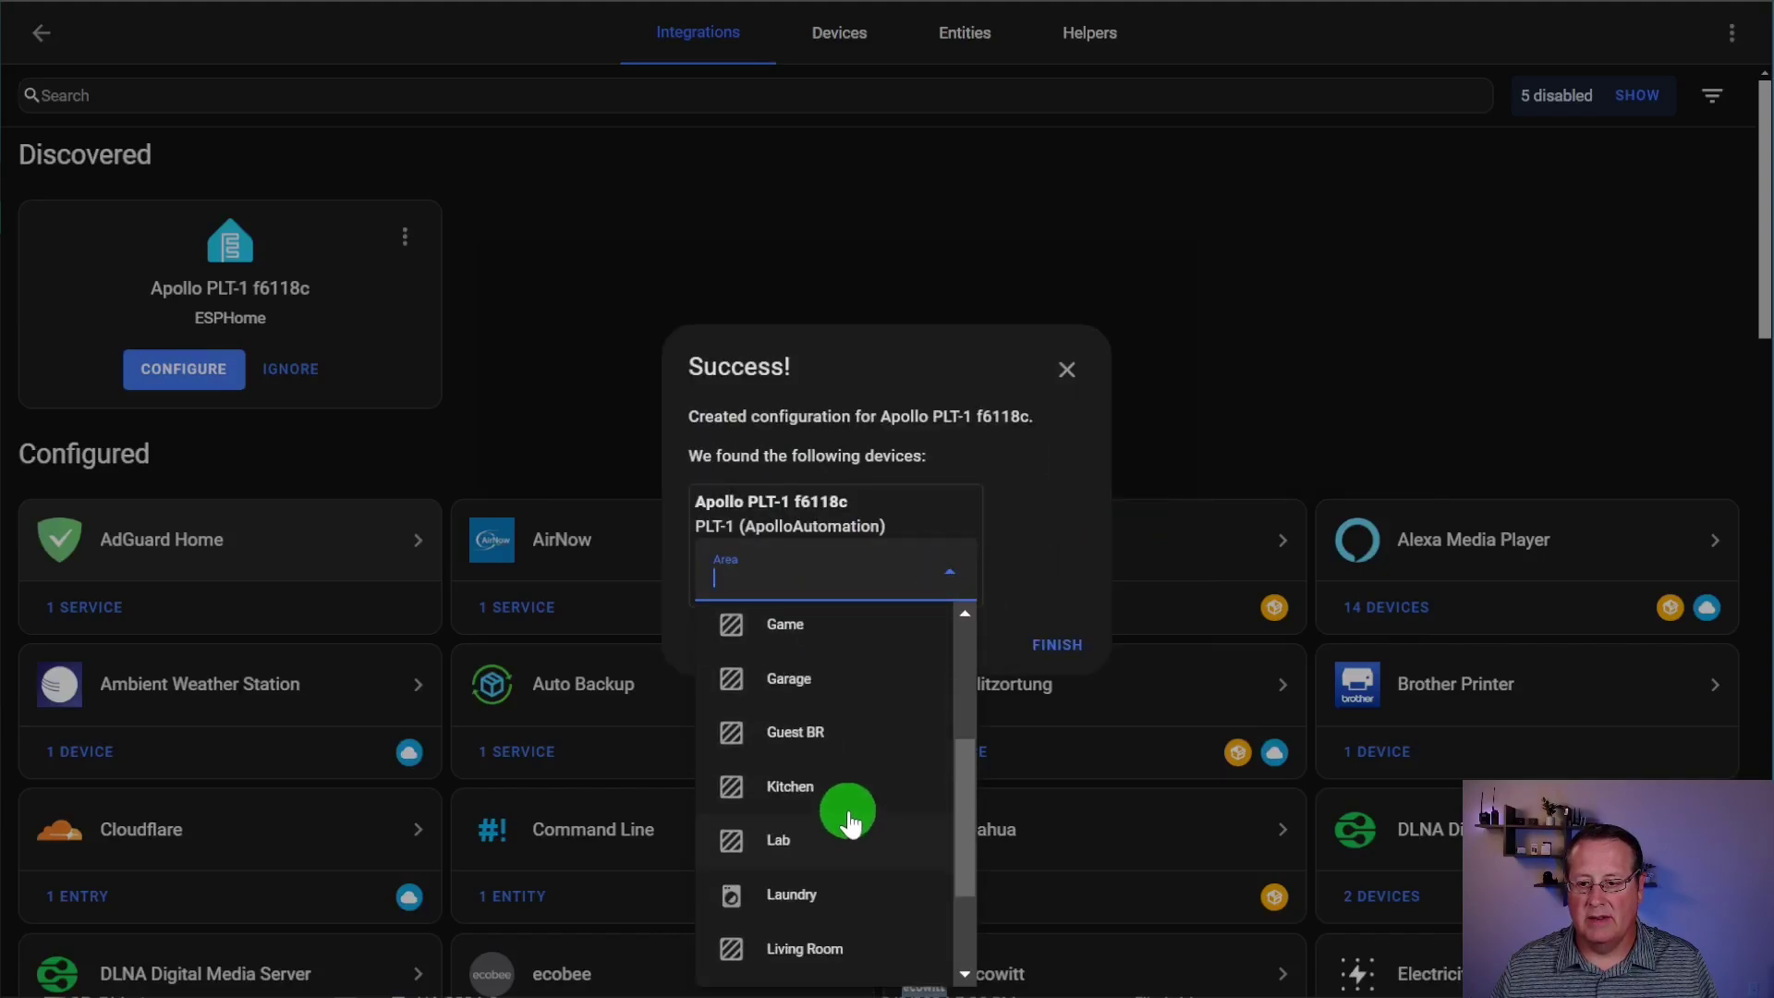
pyautogui.scroll(-2, 836, 851)
pyautogui.click(821, 808)
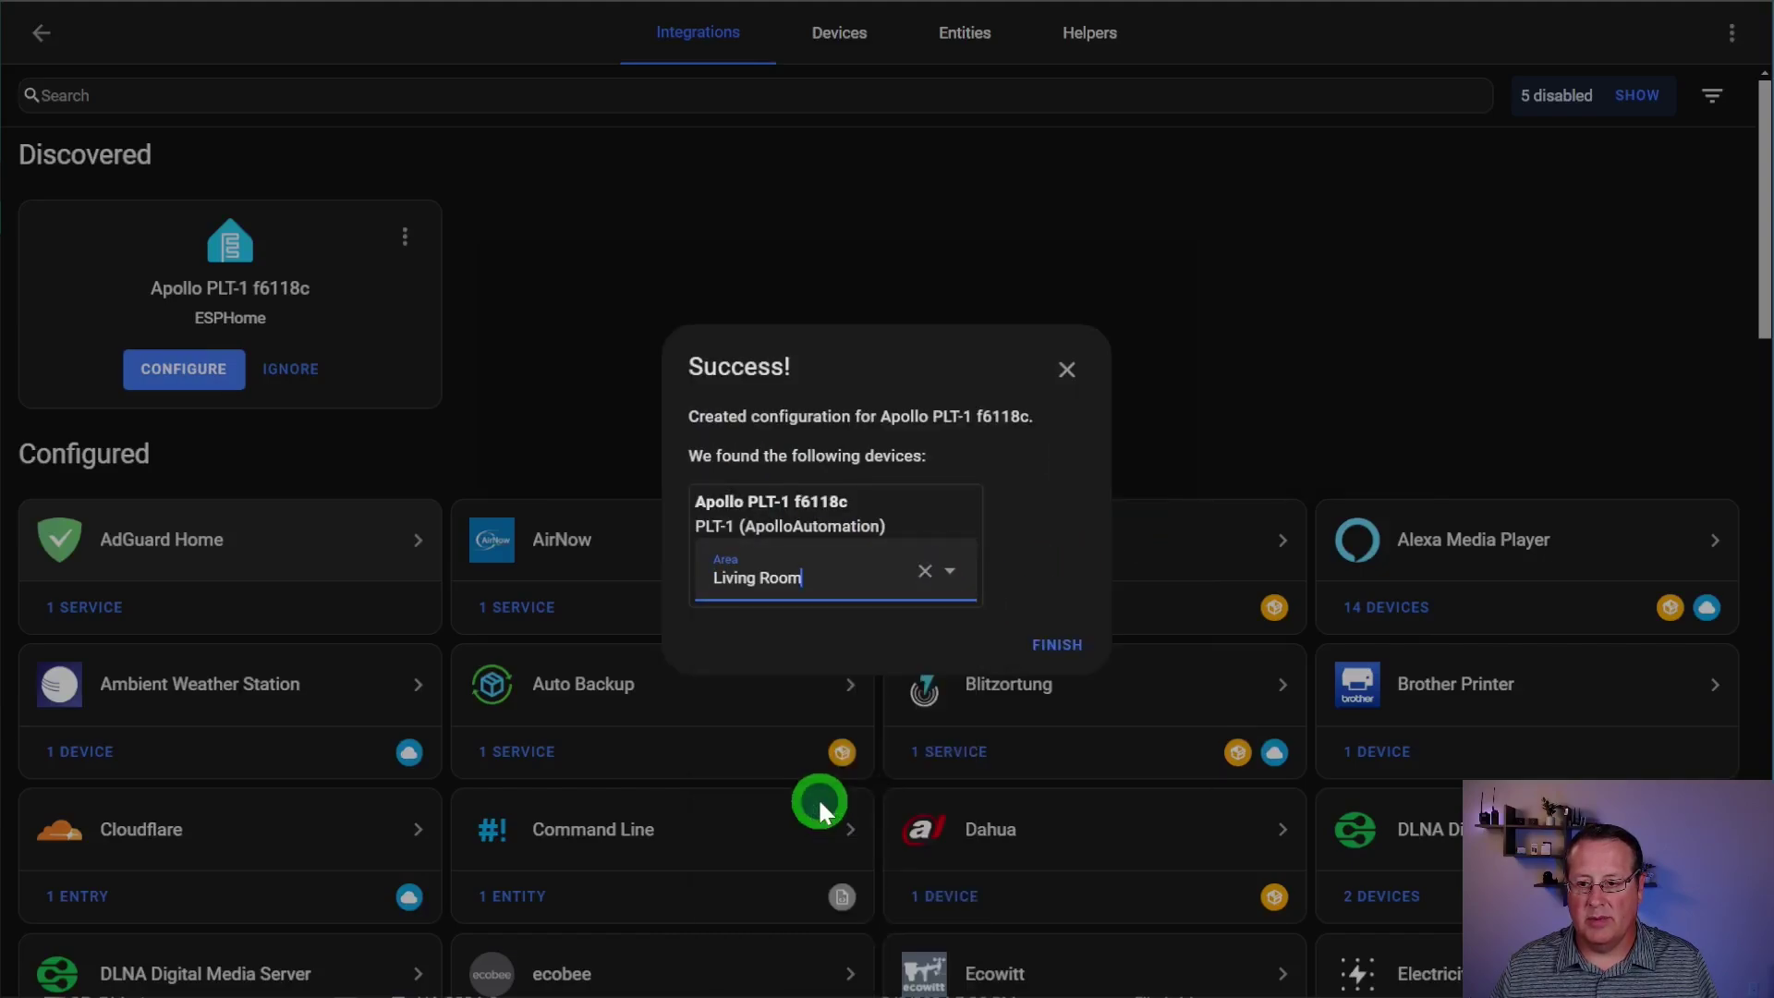
pyautogui.click(1057, 647)
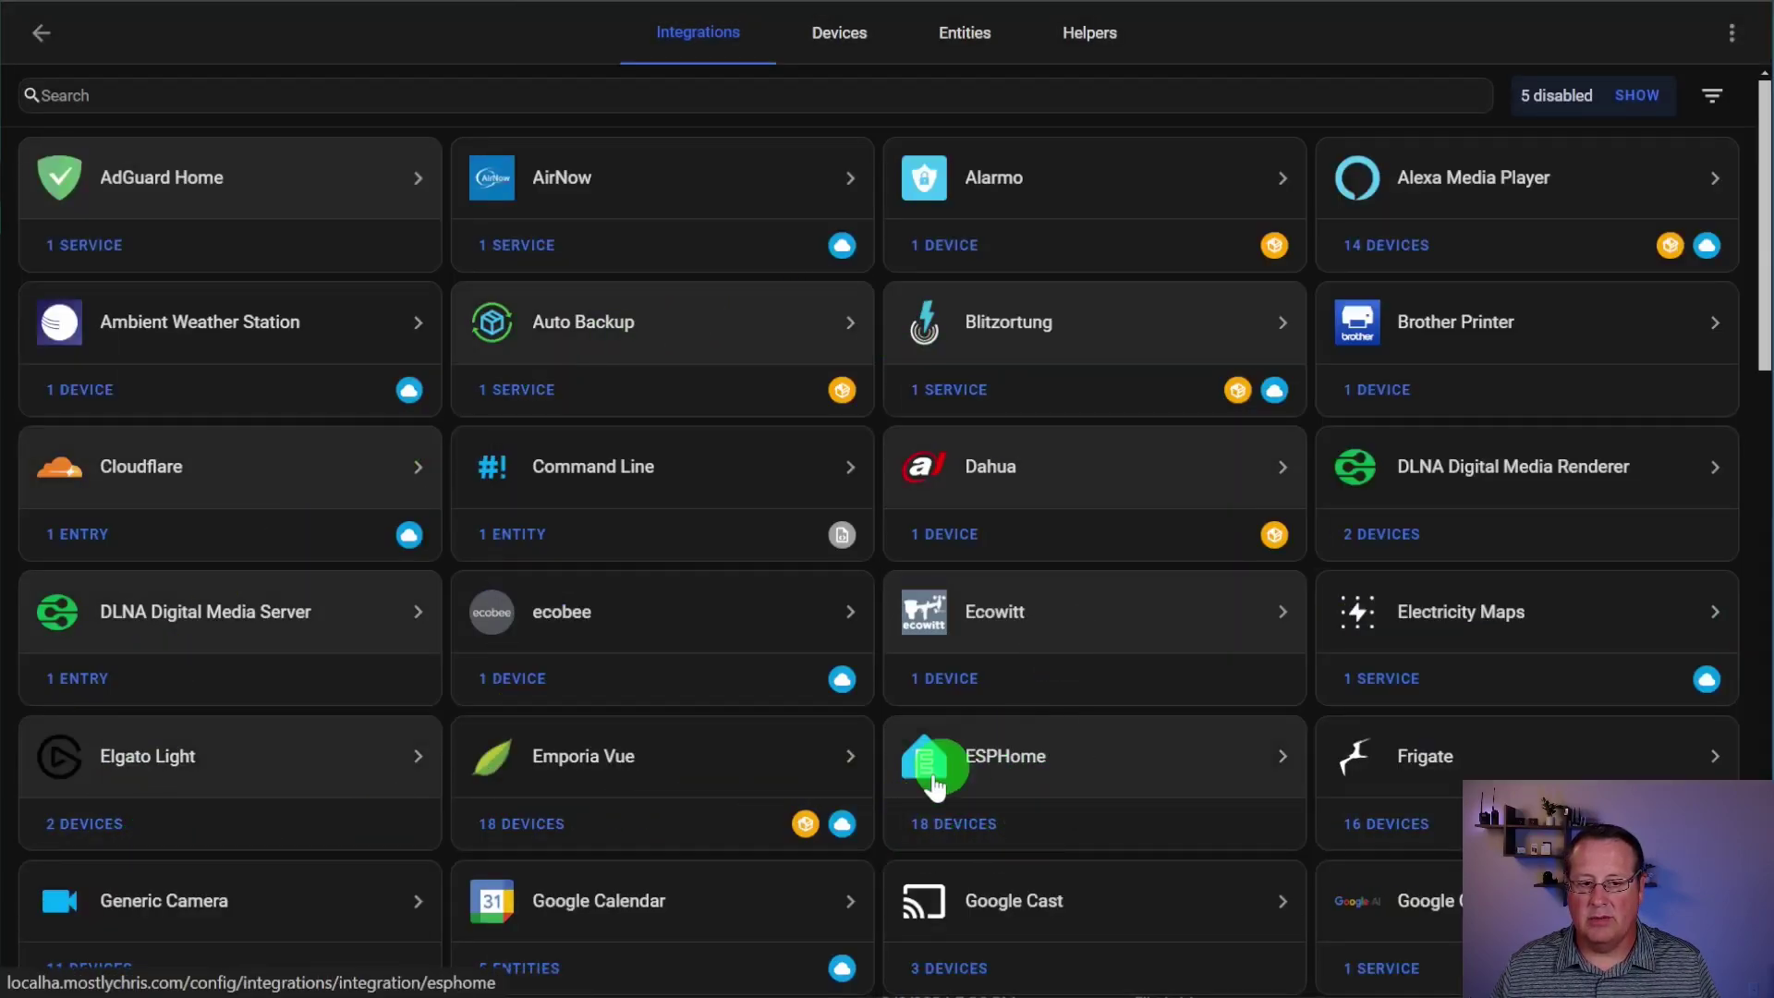
# Step: Open Apollo PLT-1 f6118c from ESPHome's 18 devices and scroll through its readings
pyautogui.click(952, 843)
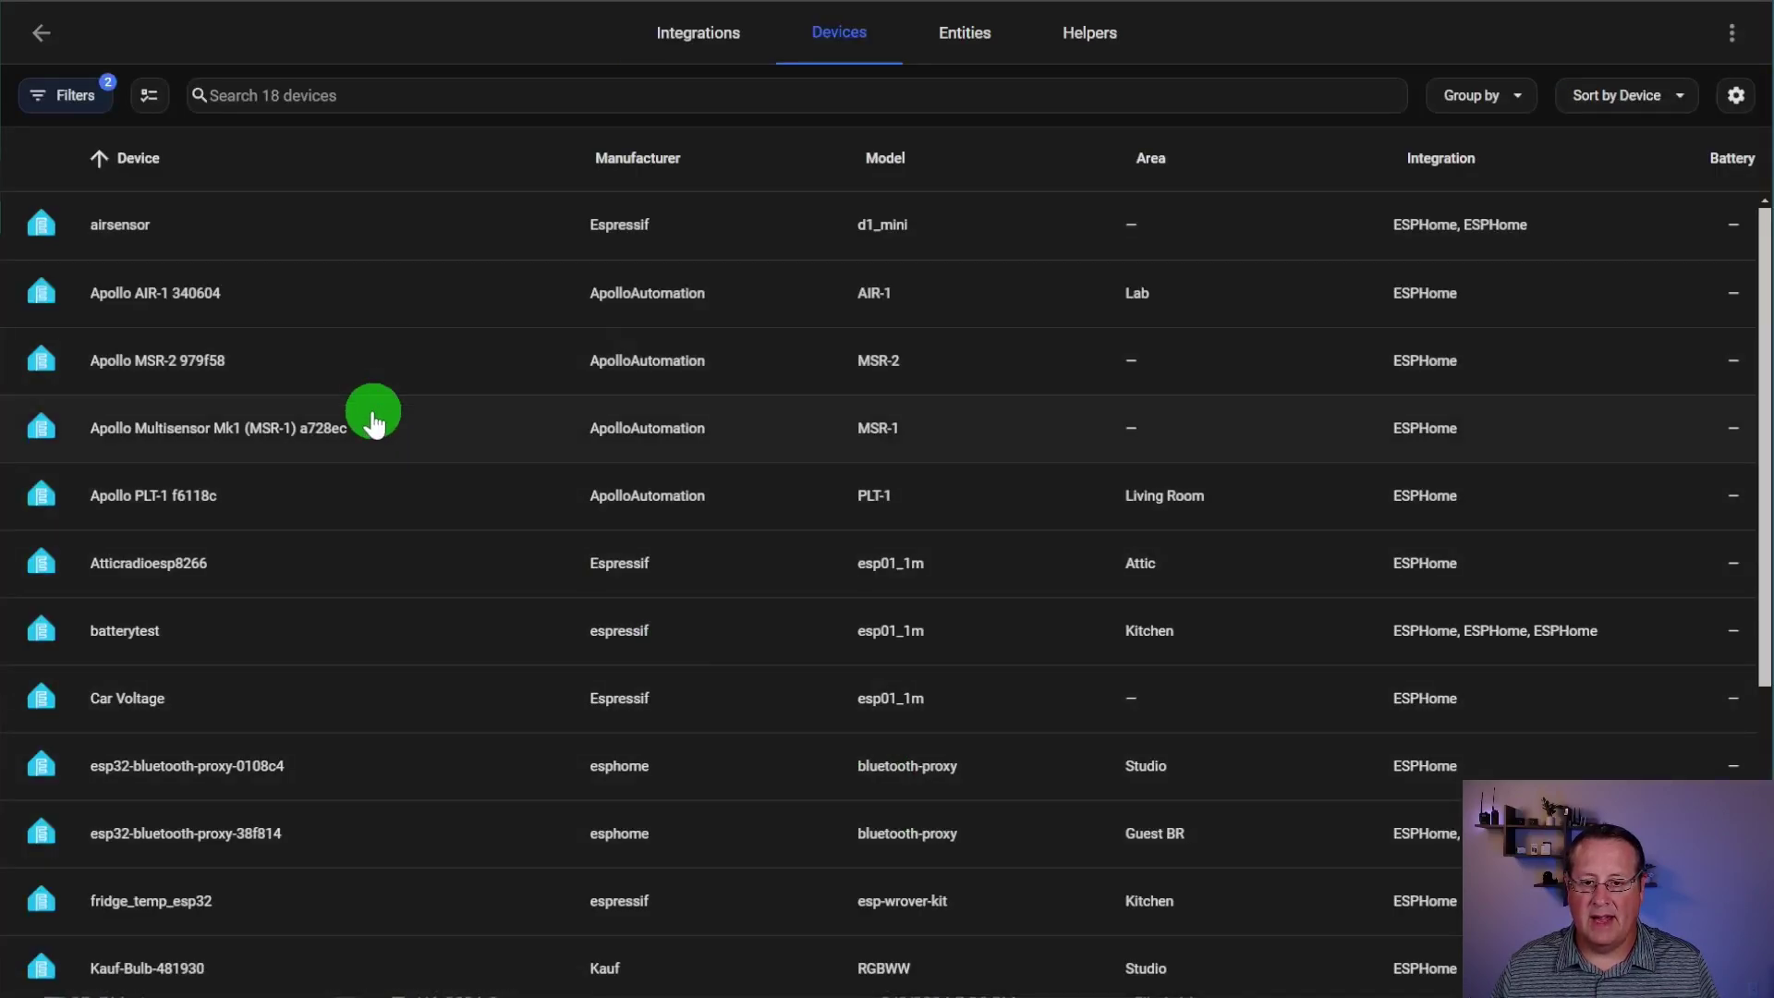
pyautogui.click(176, 499)
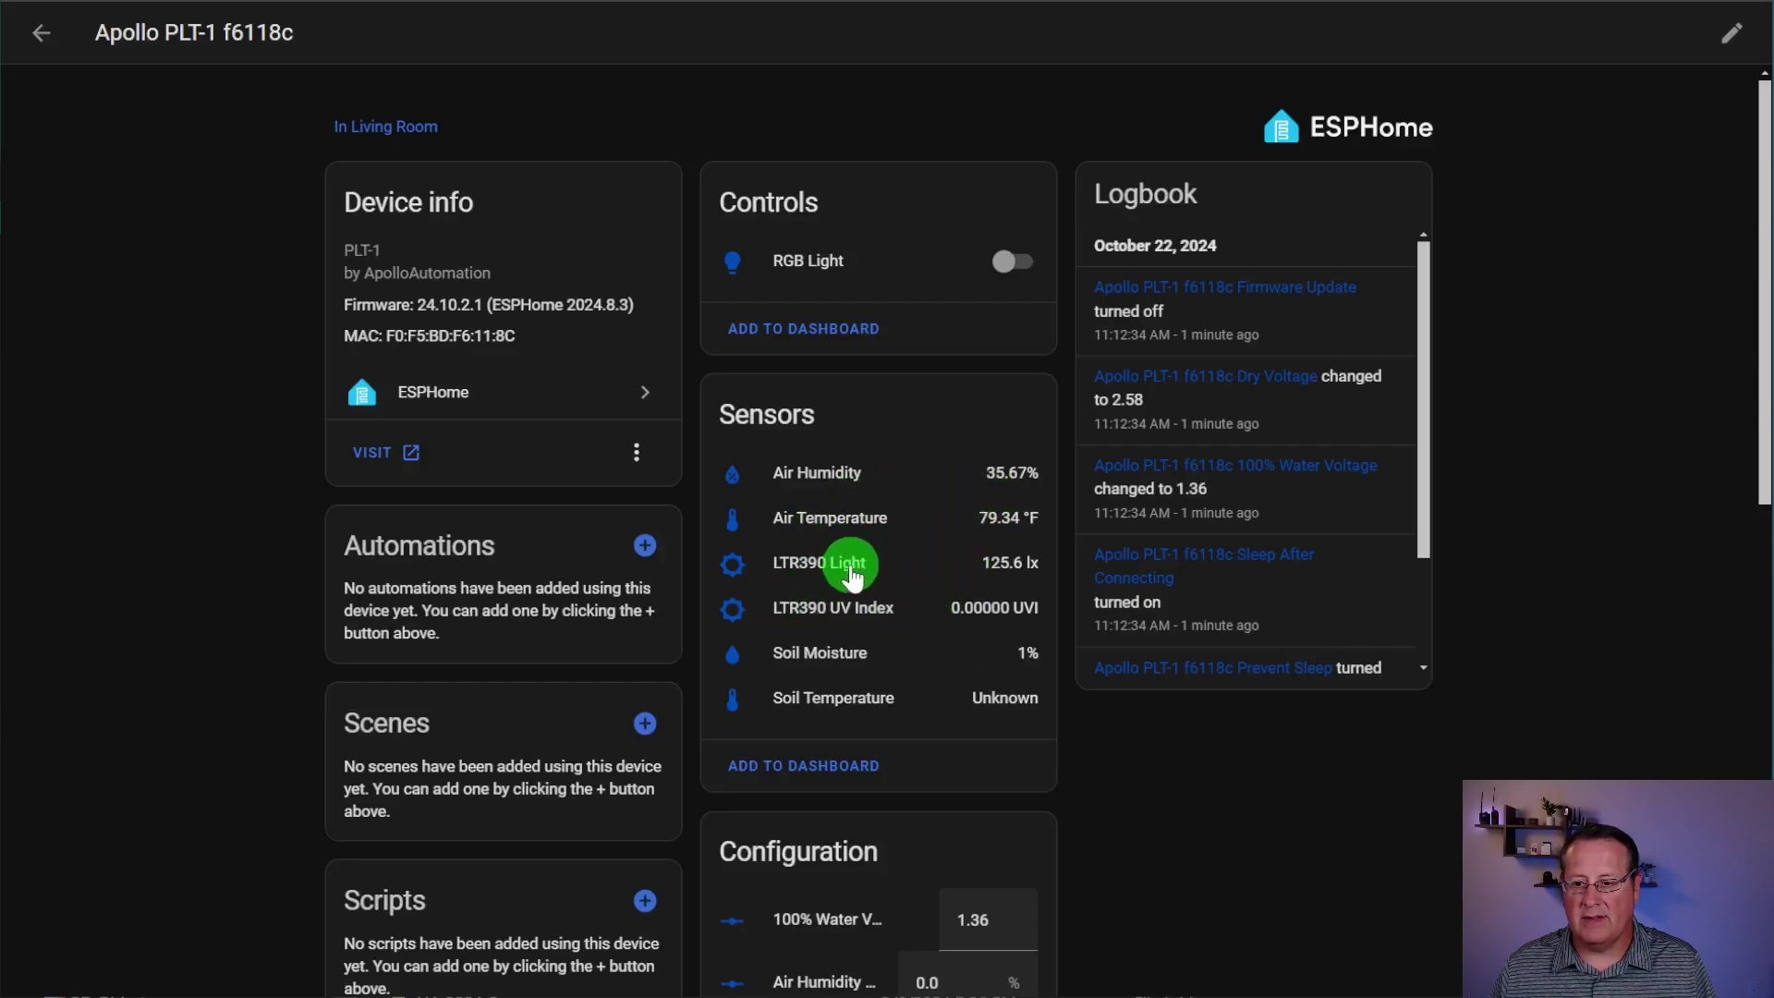
pyautogui.scroll(-2, 868, 614)
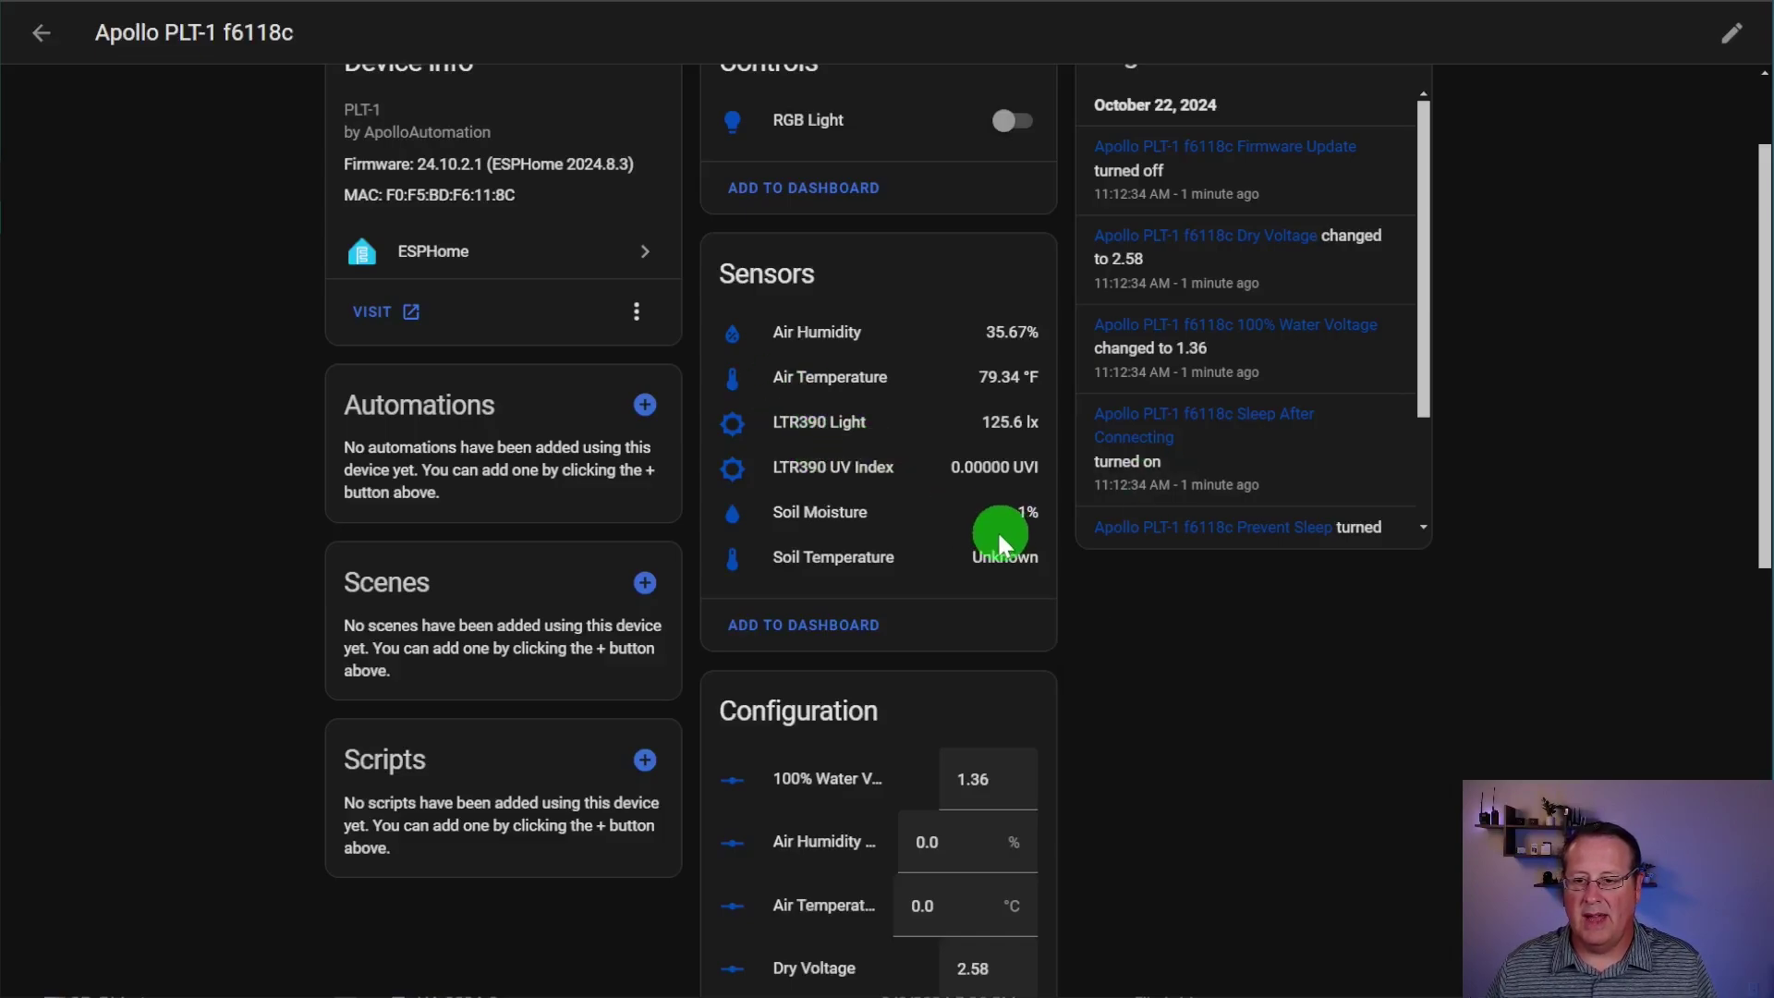
pyautogui.scroll(-3, 973, 540)
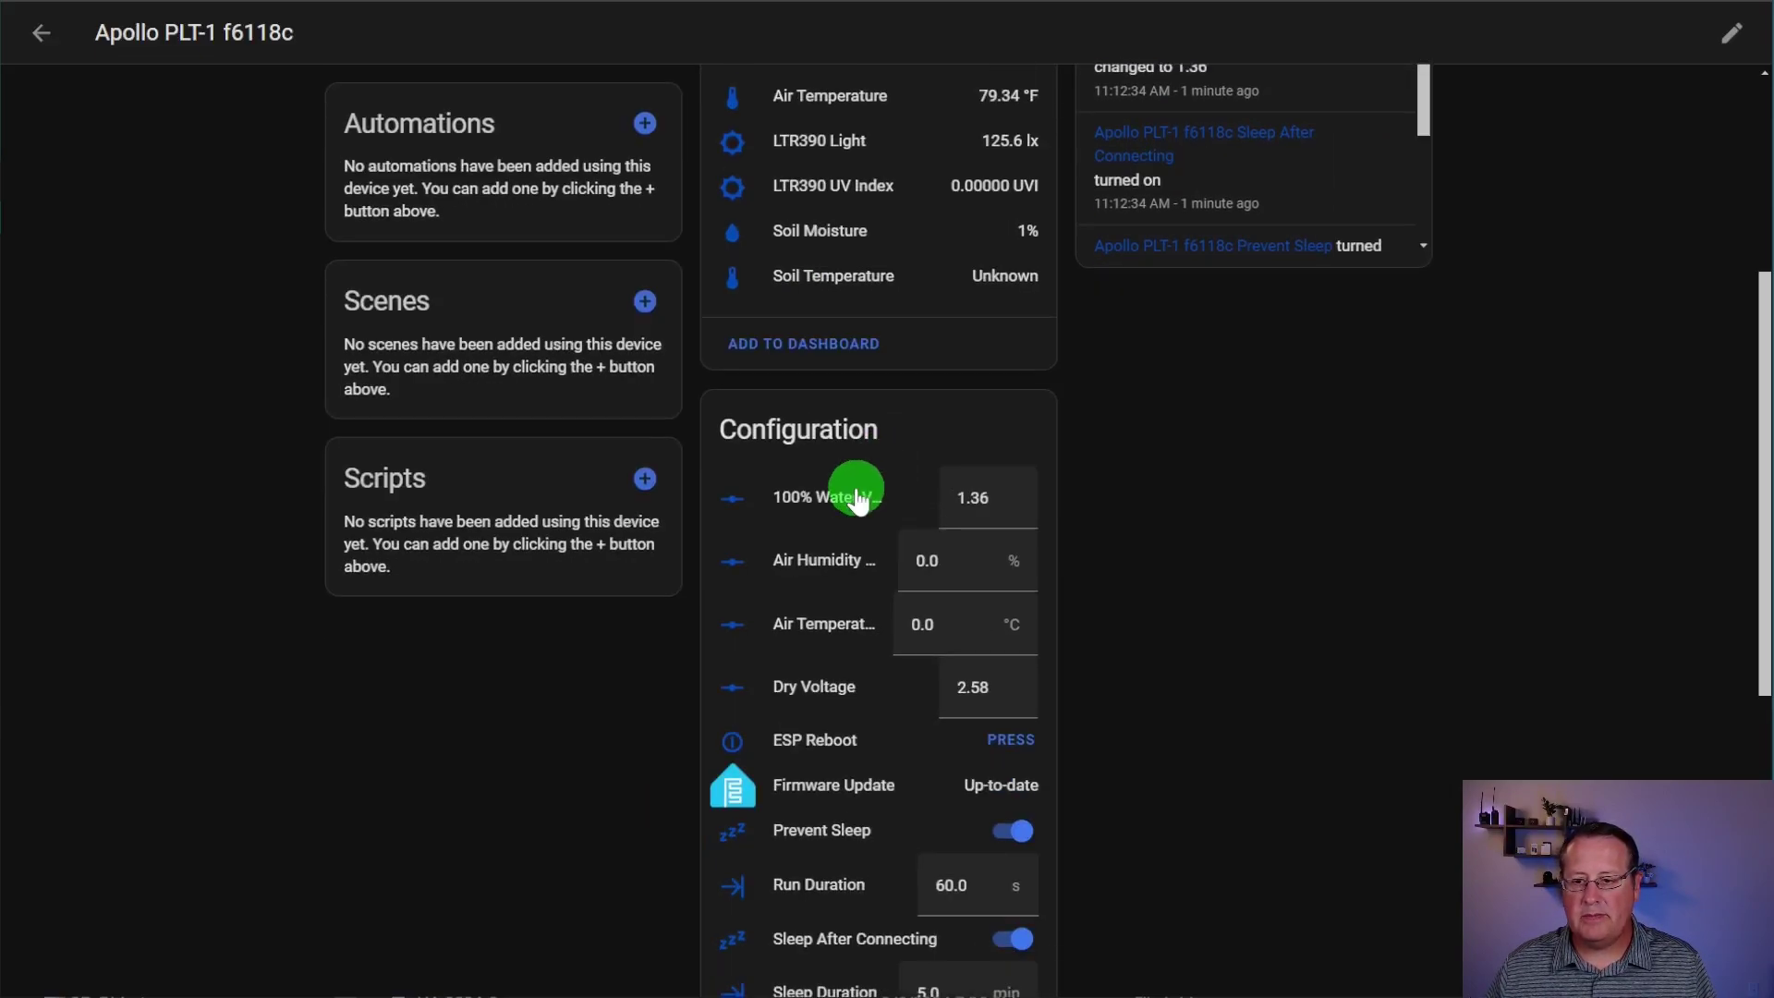
# Step: Toggle the PLT-1 RGB Light on and off twice, leaving it off
pyautogui.scroll(5, 858, 500)
pyautogui.click(1021, 266)
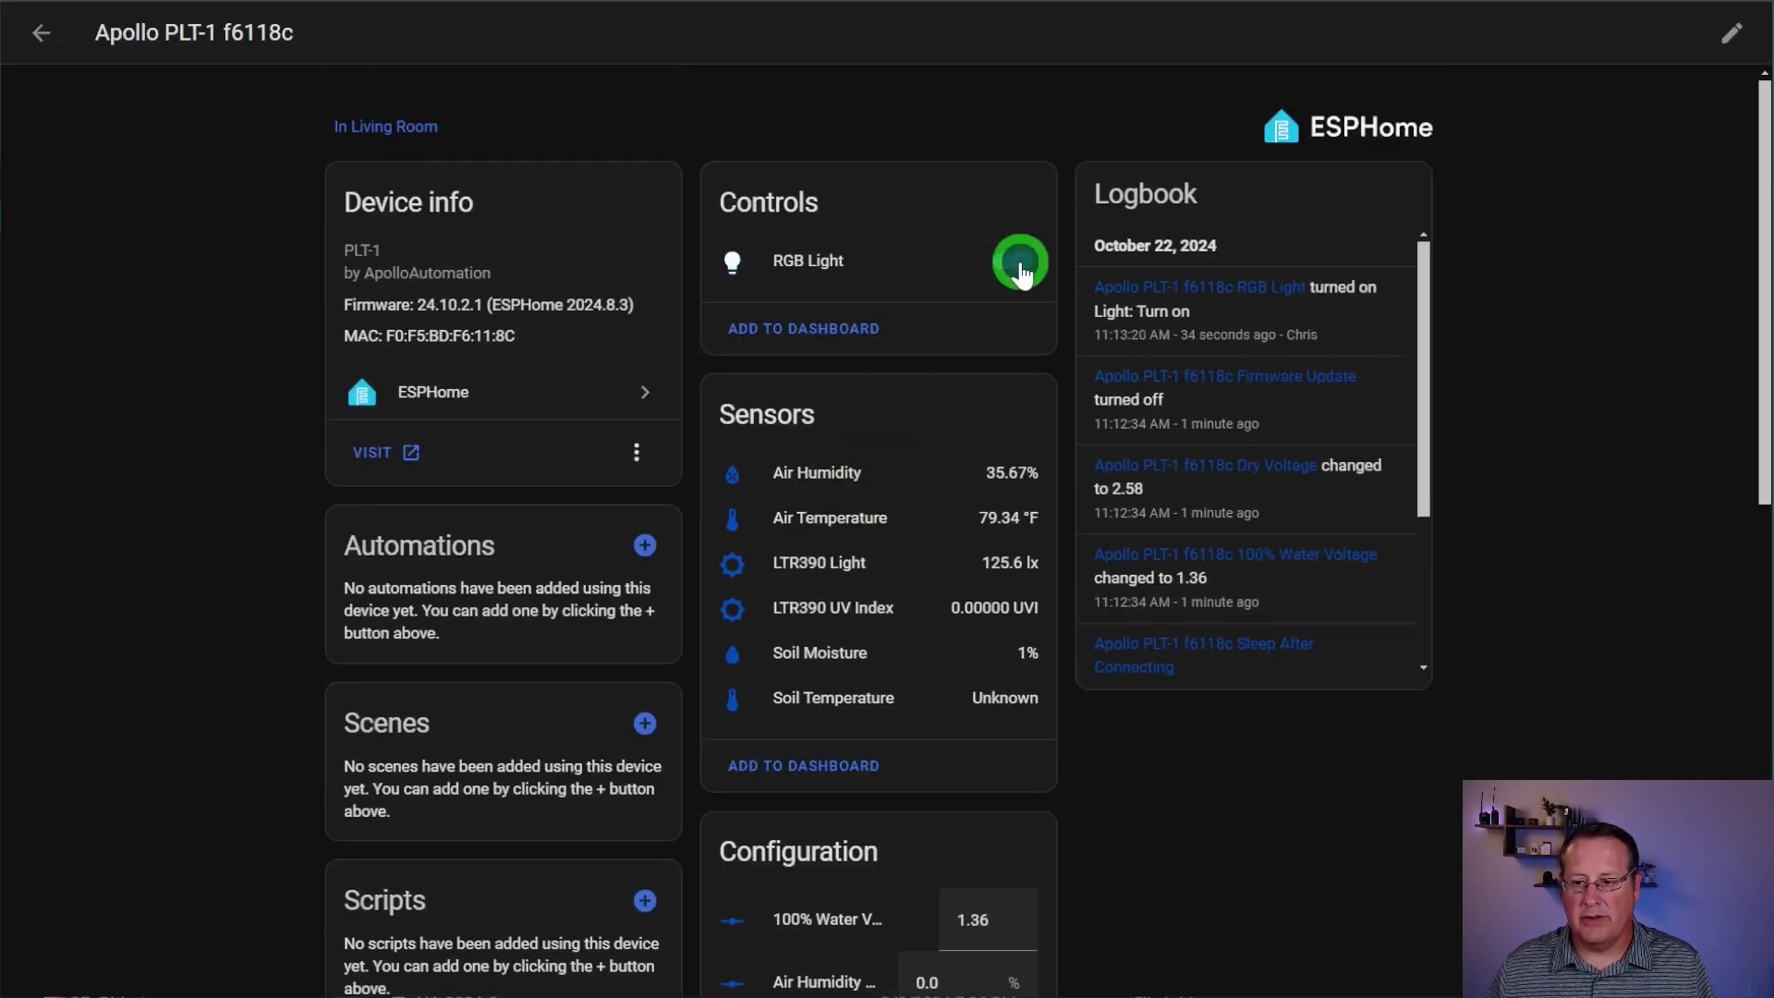
pyautogui.click(1021, 268)
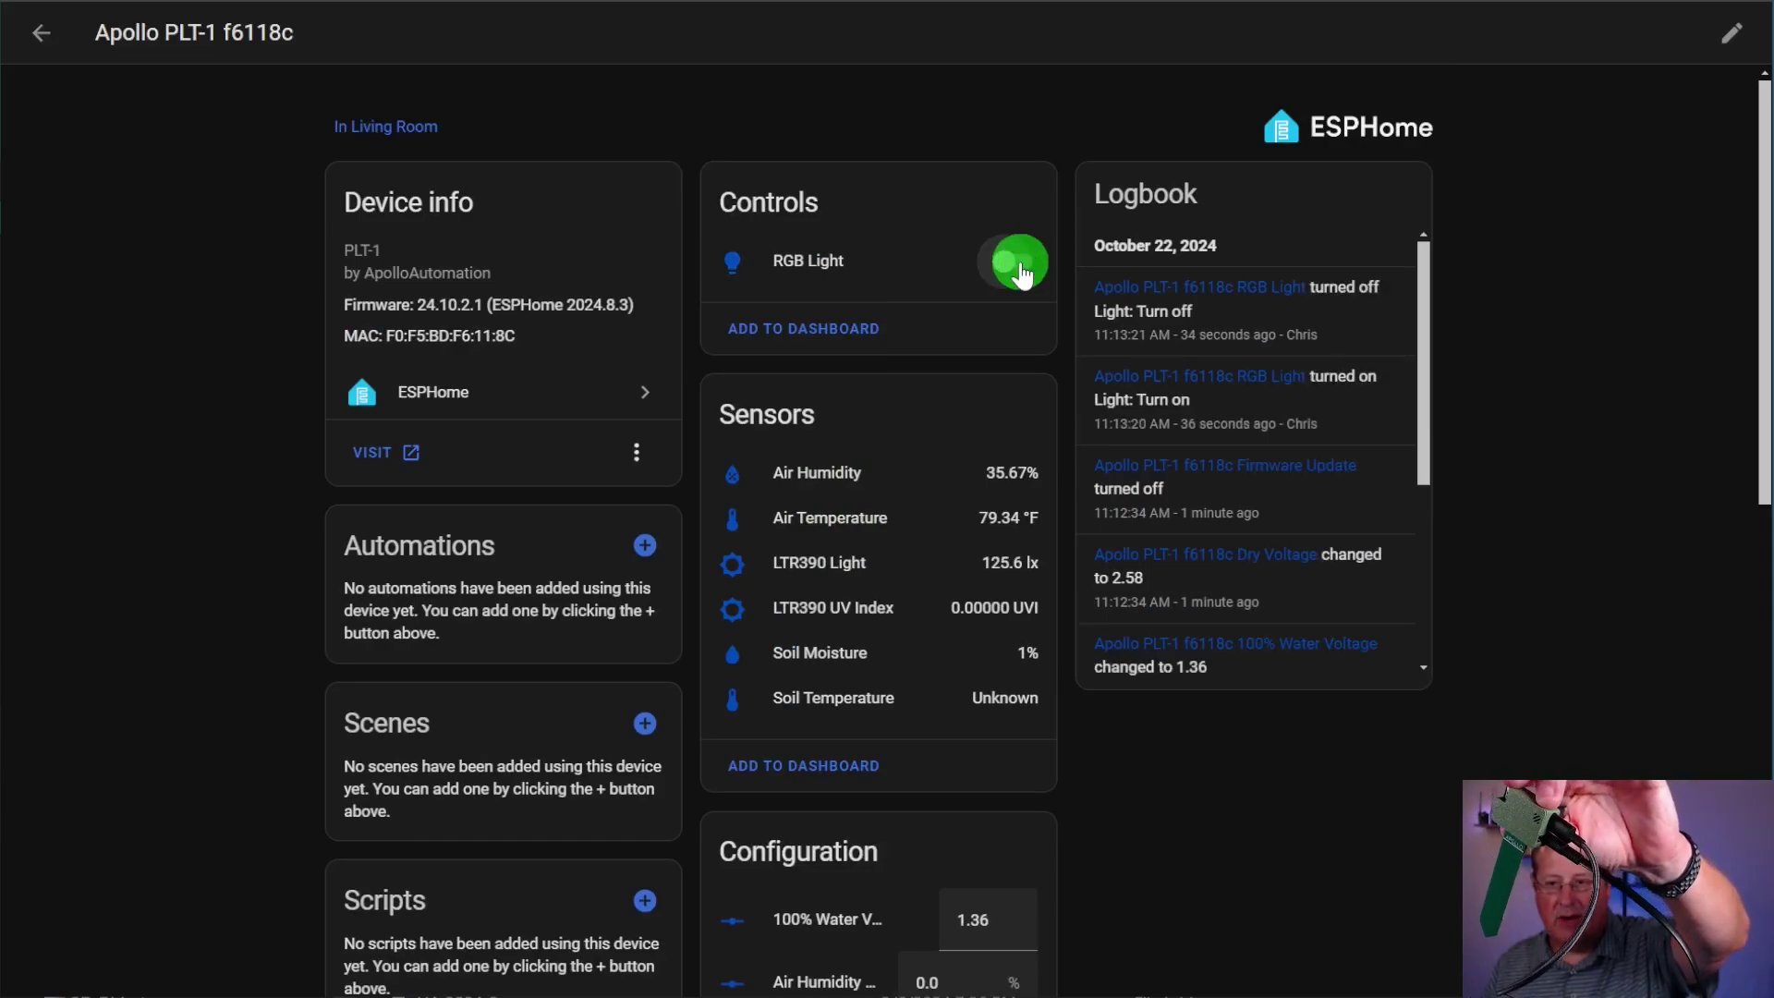
pyautogui.click(1021, 269)
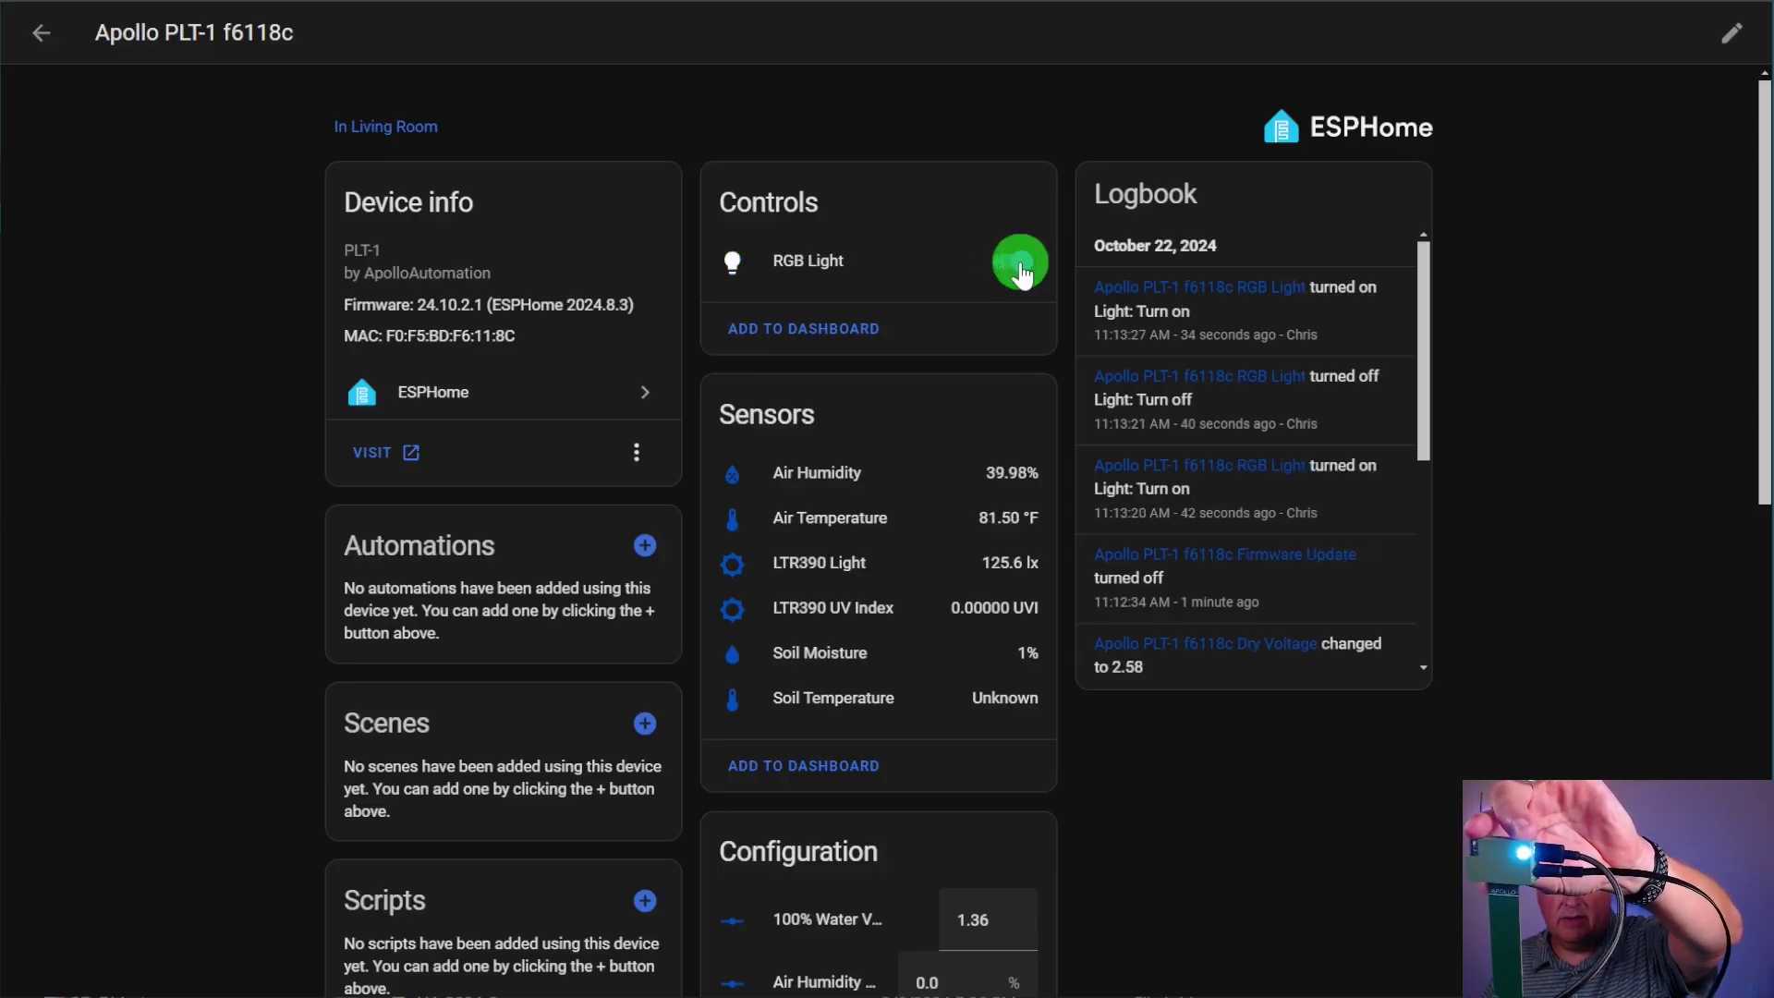
pyautogui.click(1020, 270)
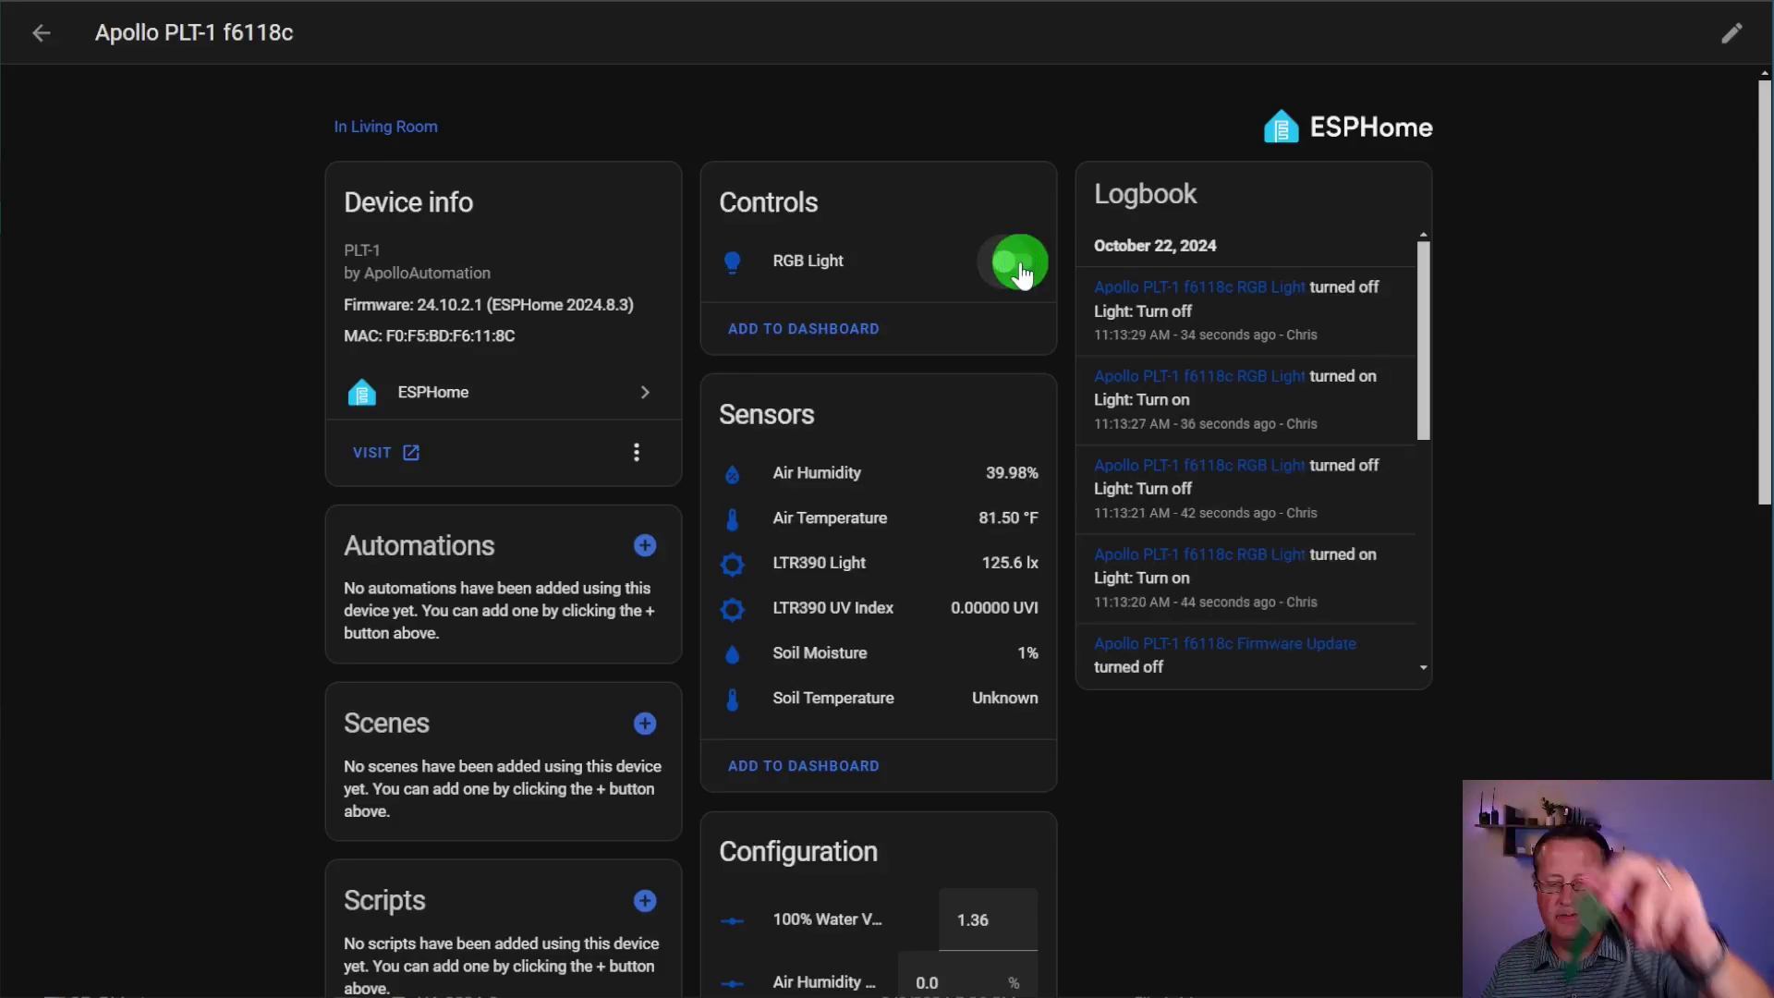
pyautogui.scroll(-8, 915, 601)
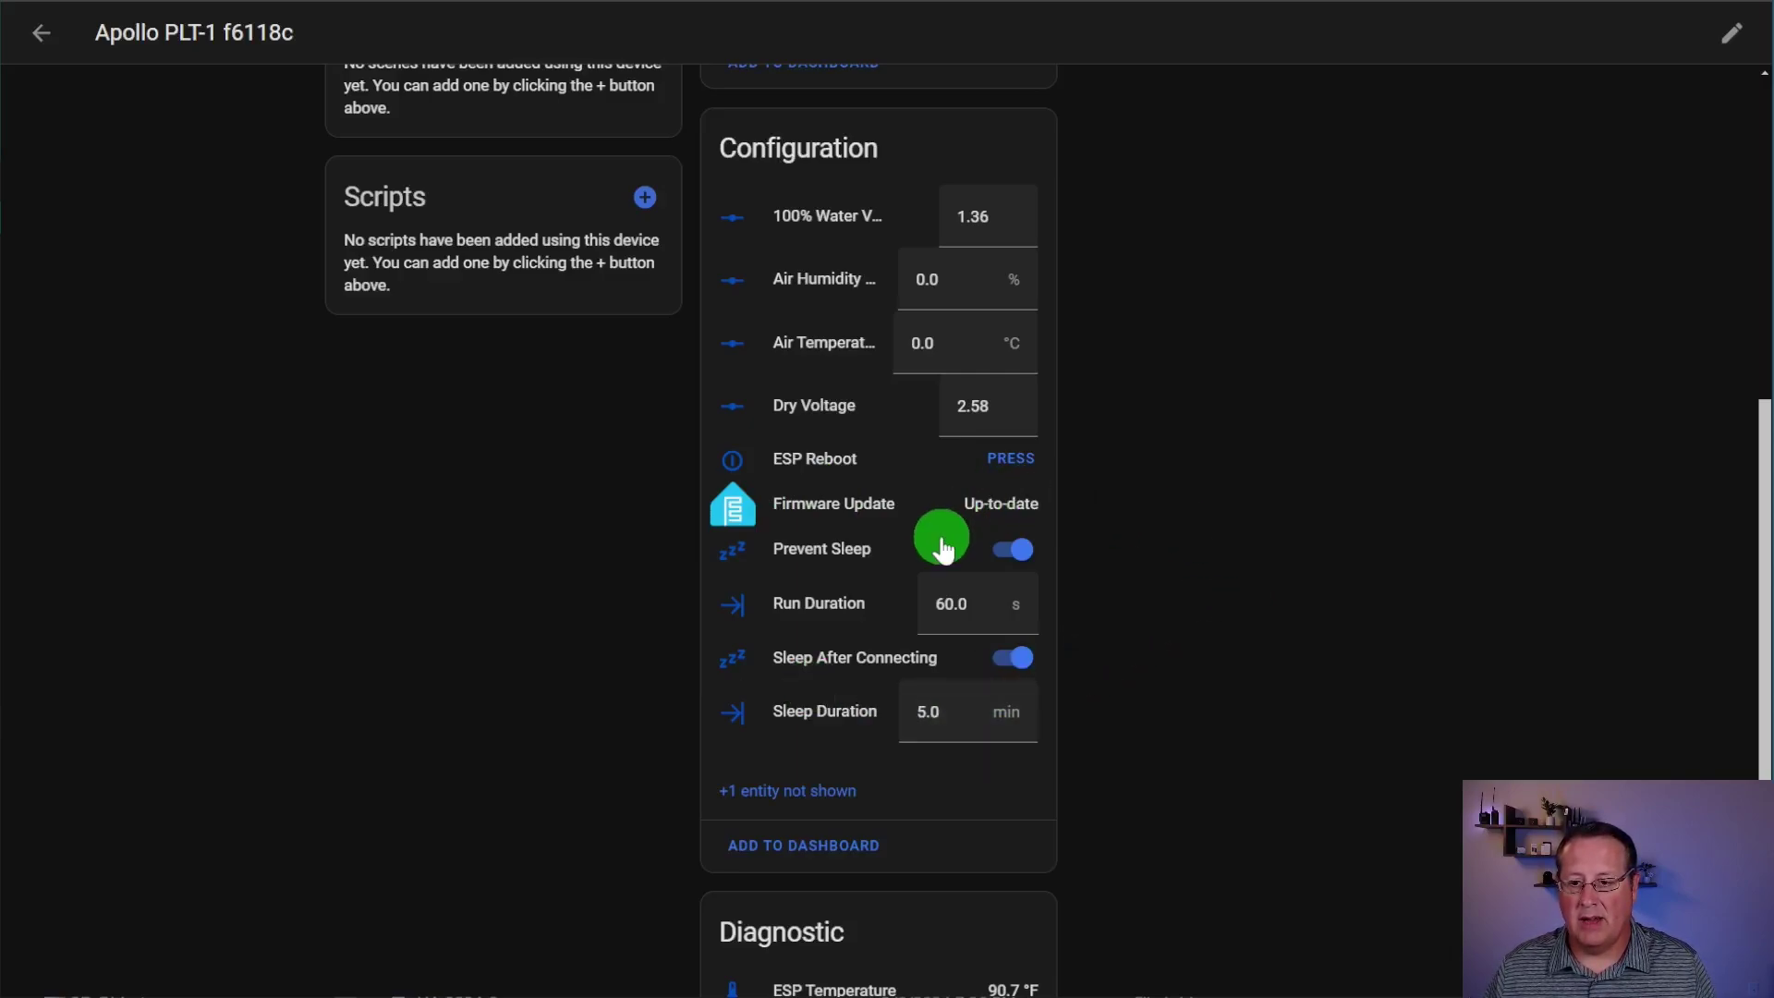
pyautogui.click(1020, 551)
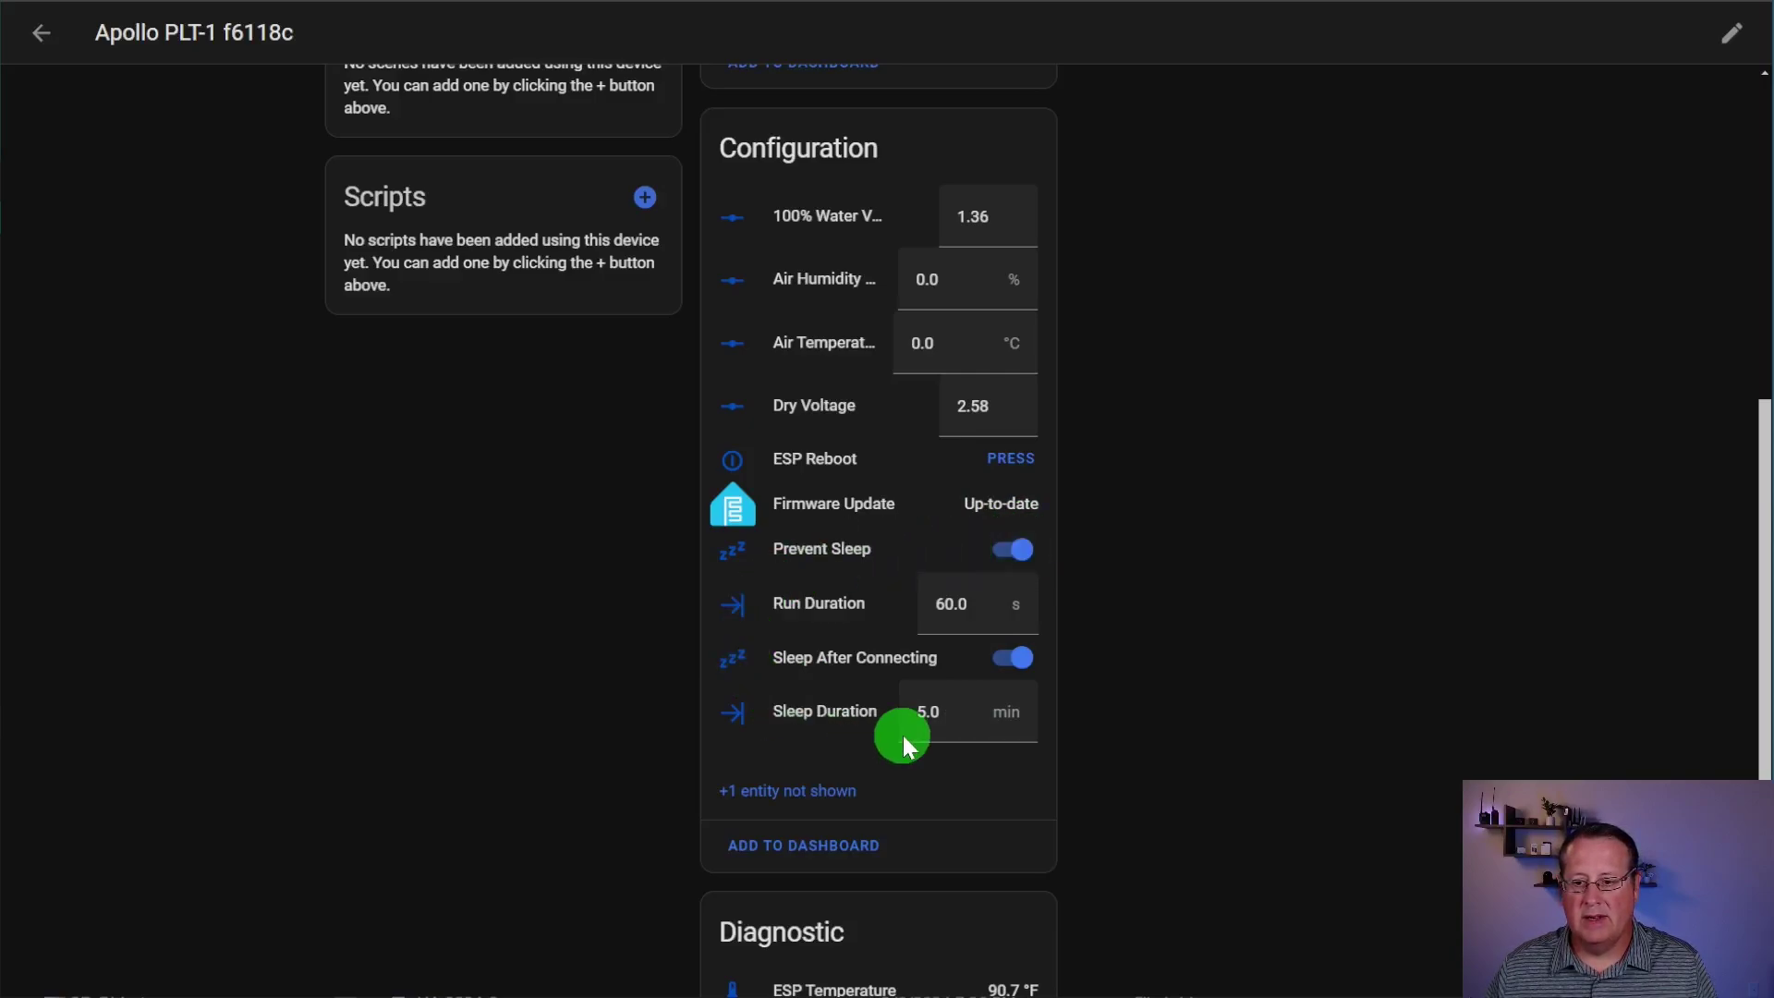
pyautogui.scroll(2, 810, 743)
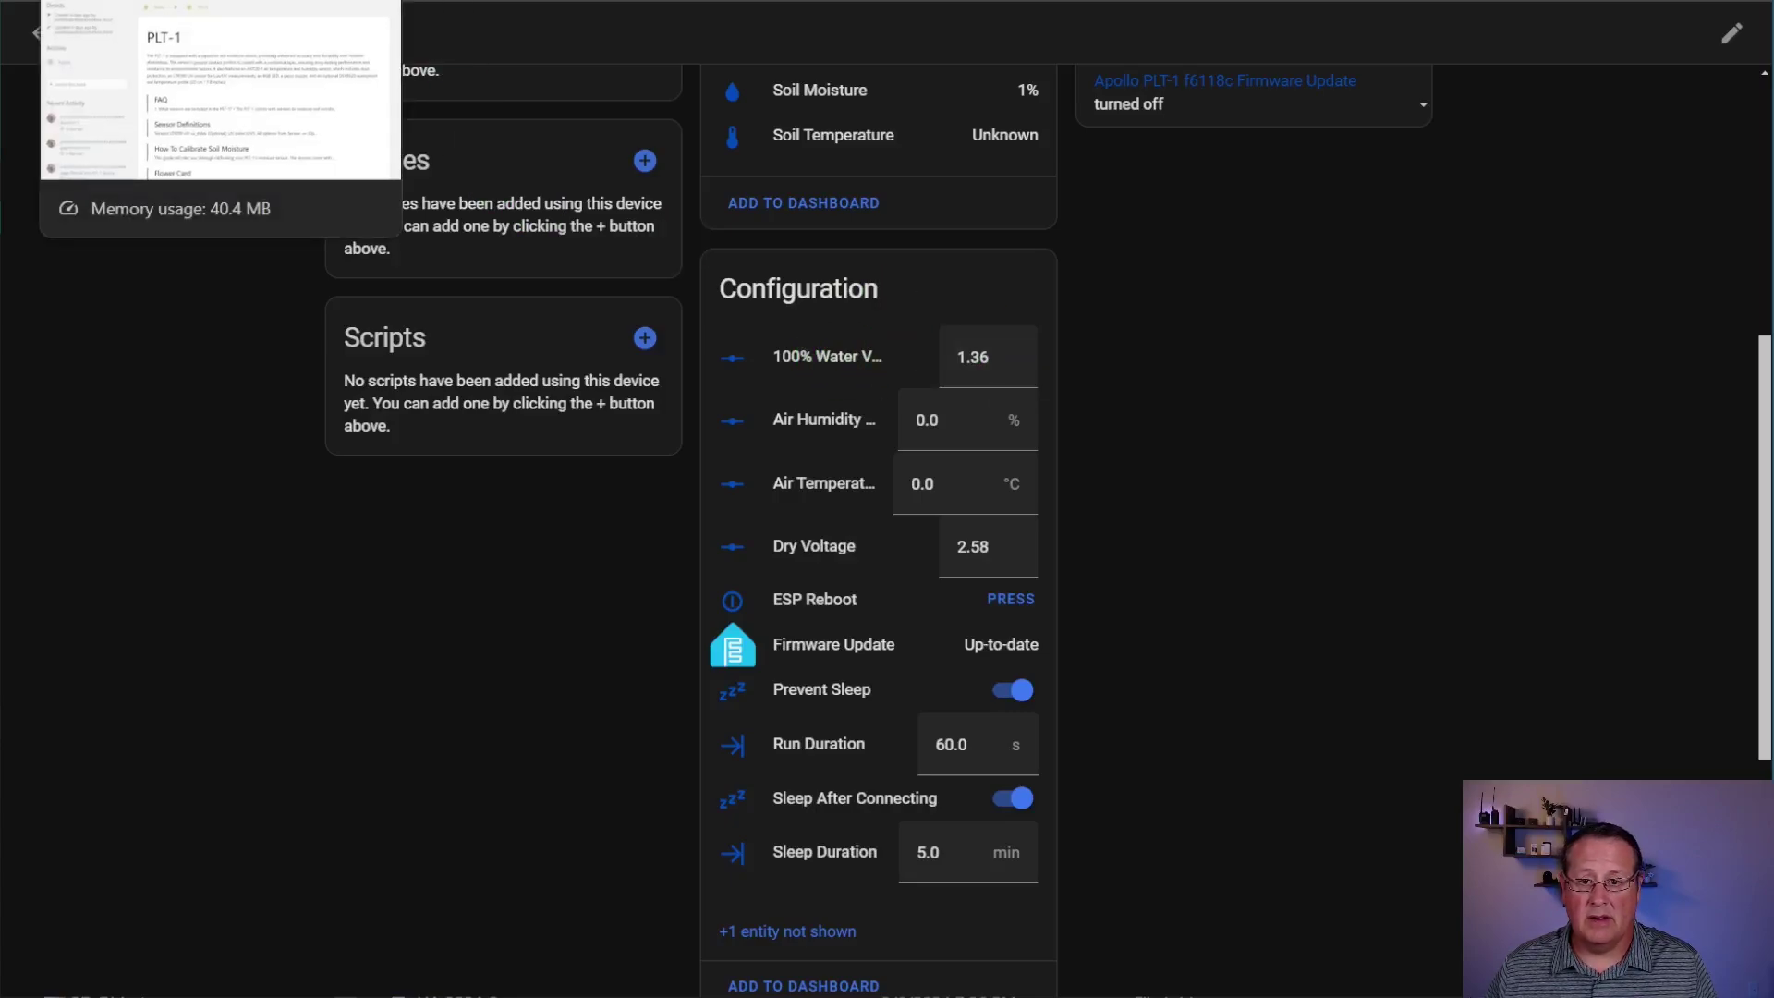
pyautogui.click(222, 2)
pyautogui.scroll(-2, 647, 804)
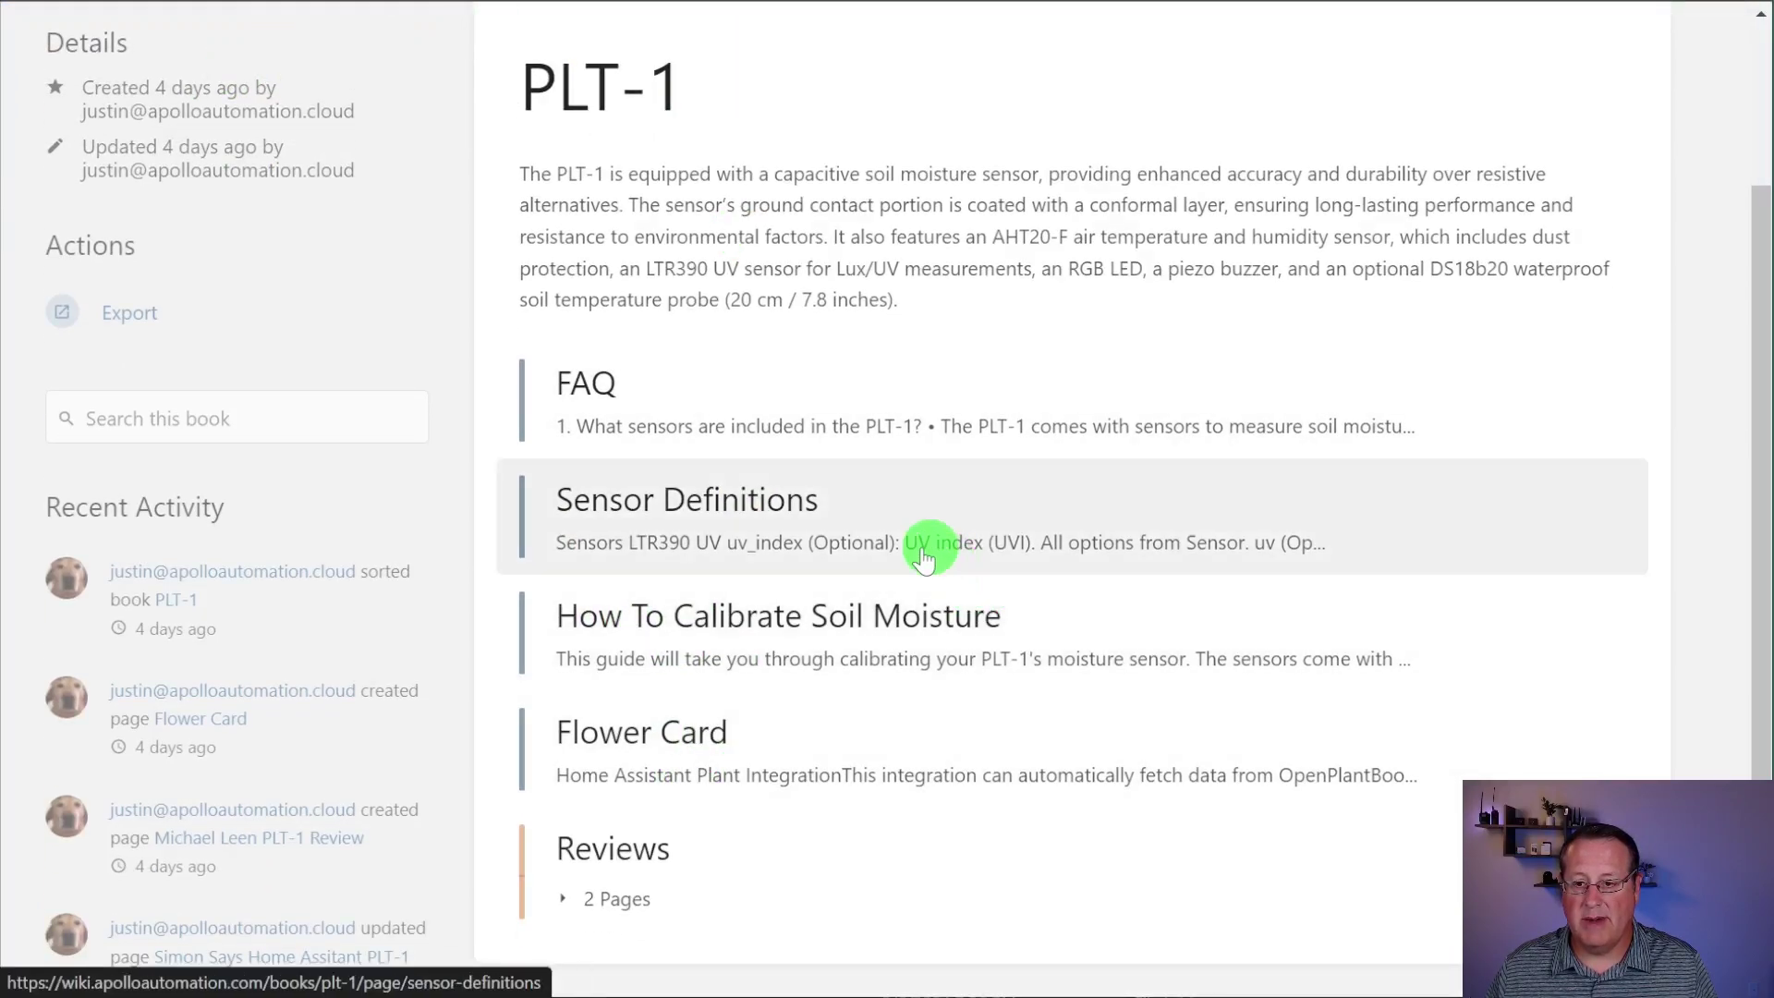
pyautogui.click(834, 631)
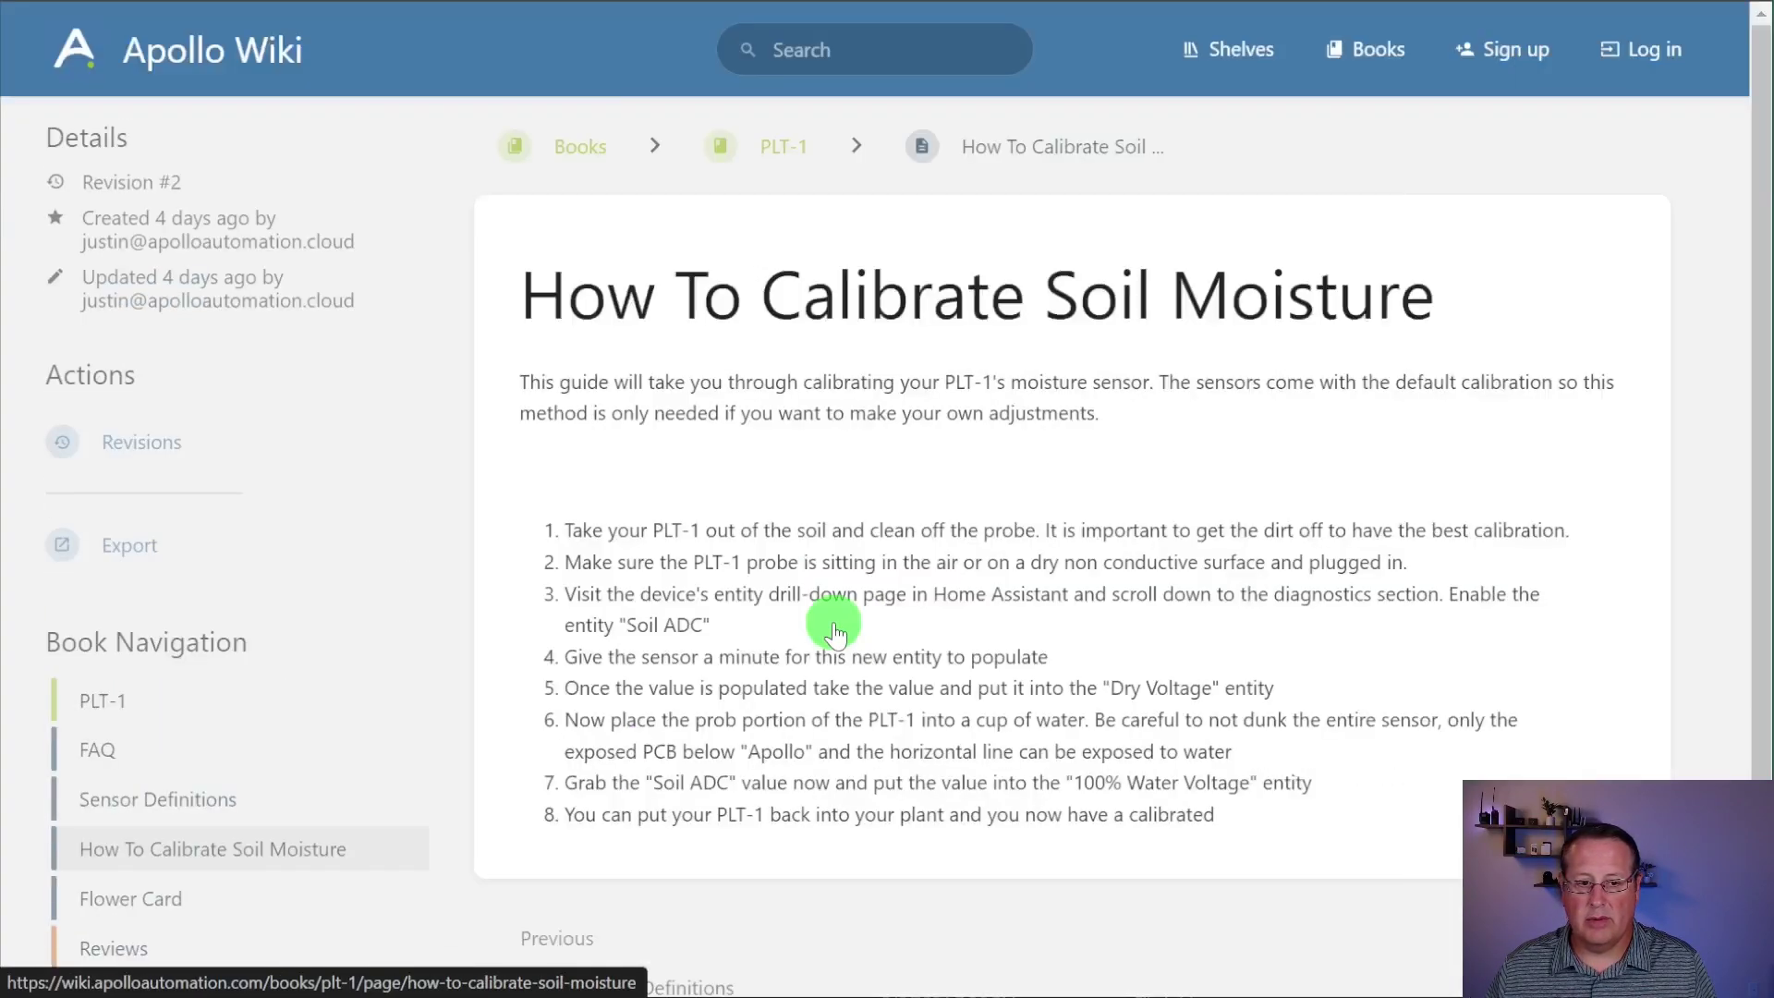
pyautogui.scroll(-2, 566, 753)
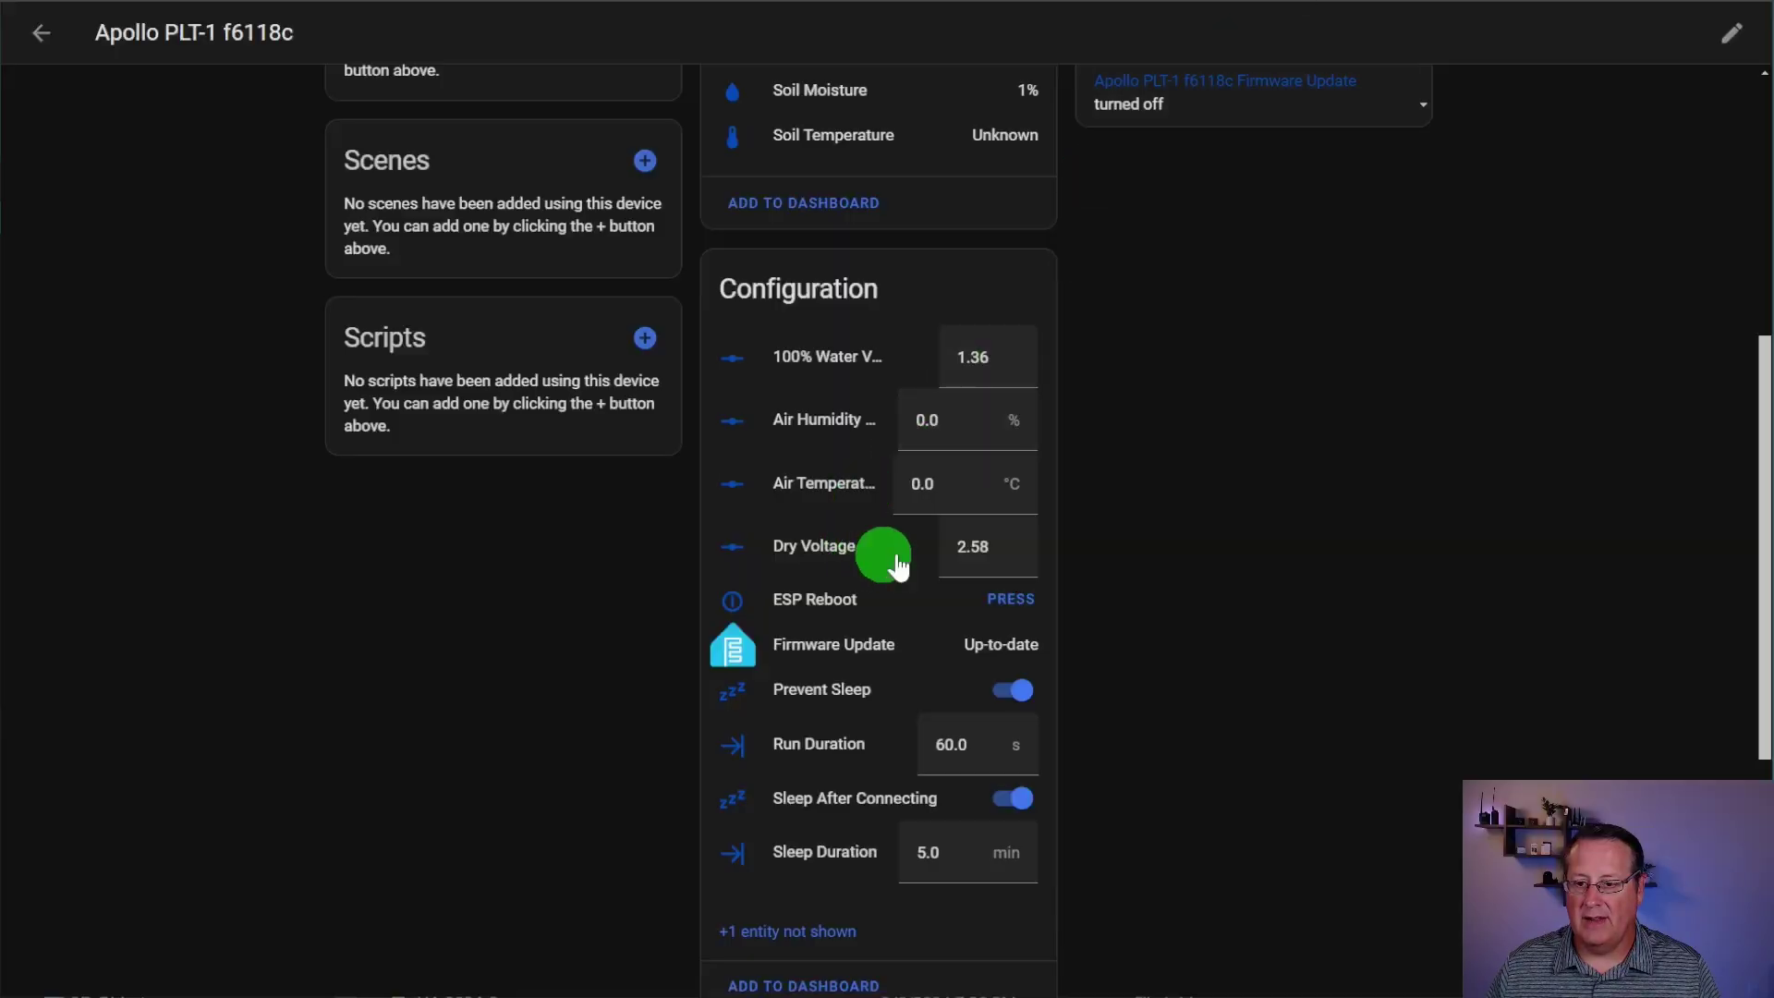
# Step: Reveal the PLT-1's hidden configuration and diagnostic entities
pyautogui.scroll(-1, 792, 871)
pyautogui.click(795, 869)
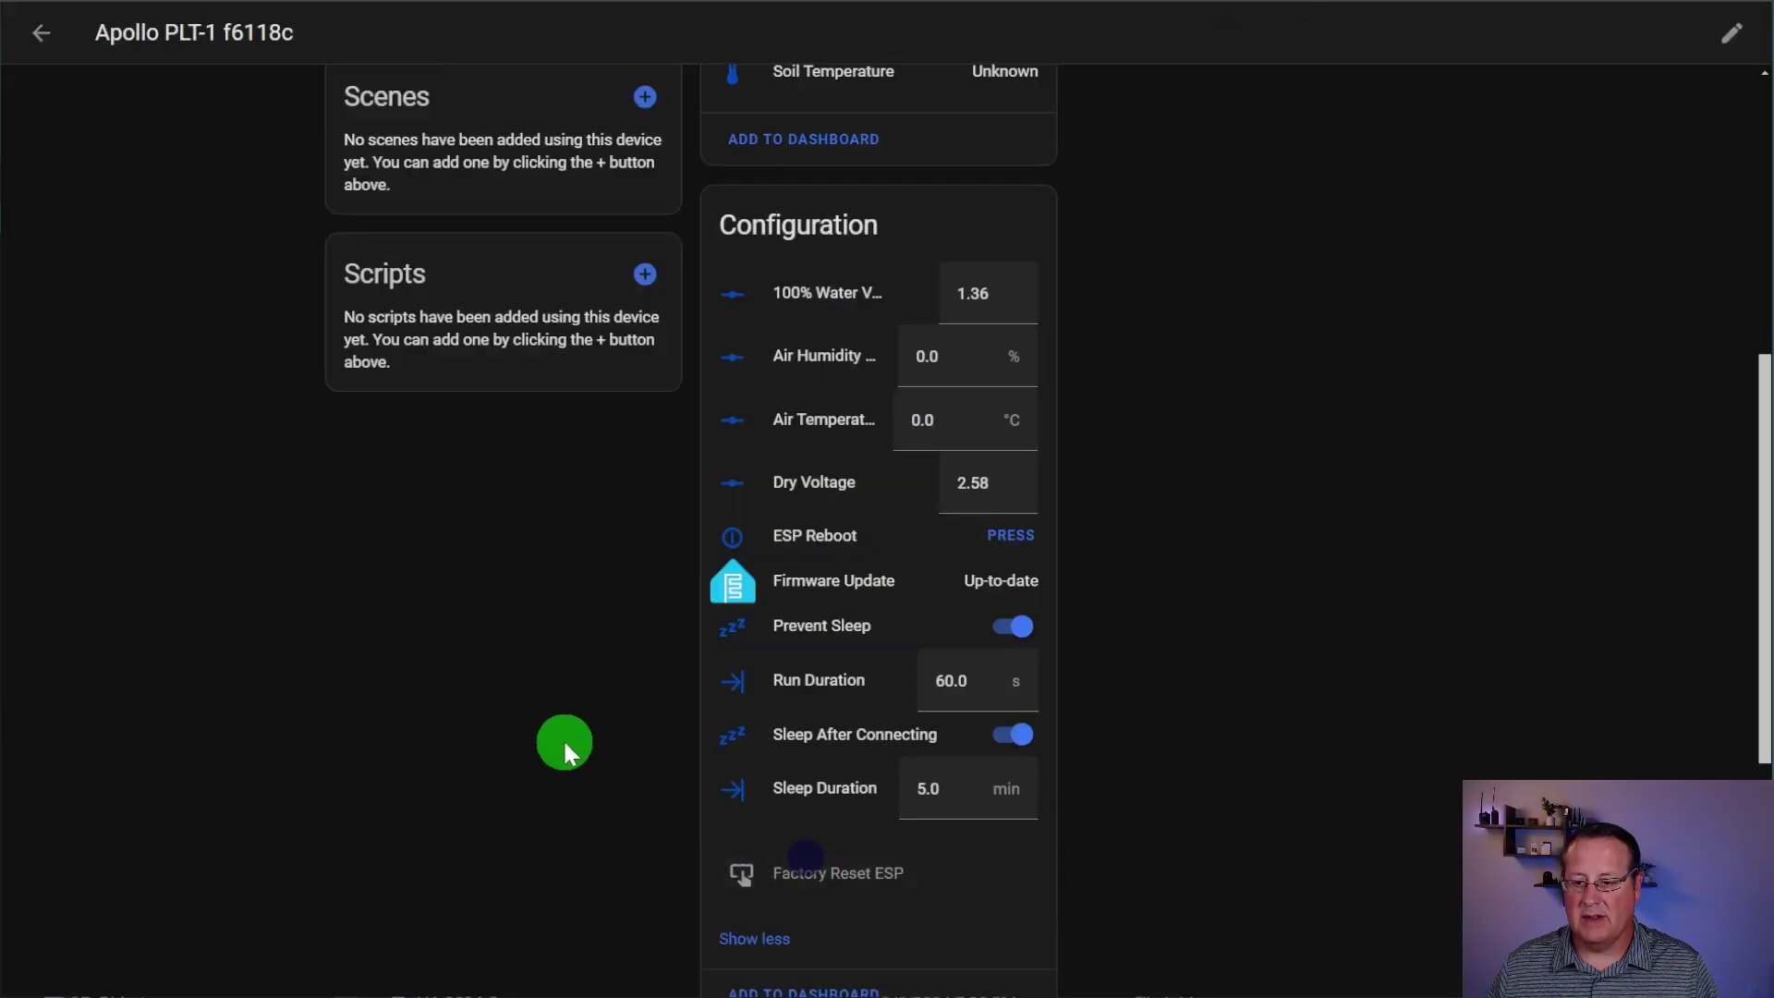
pyautogui.scroll(-6, 665, 724)
pyautogui.scroll(-1, 657, 662)
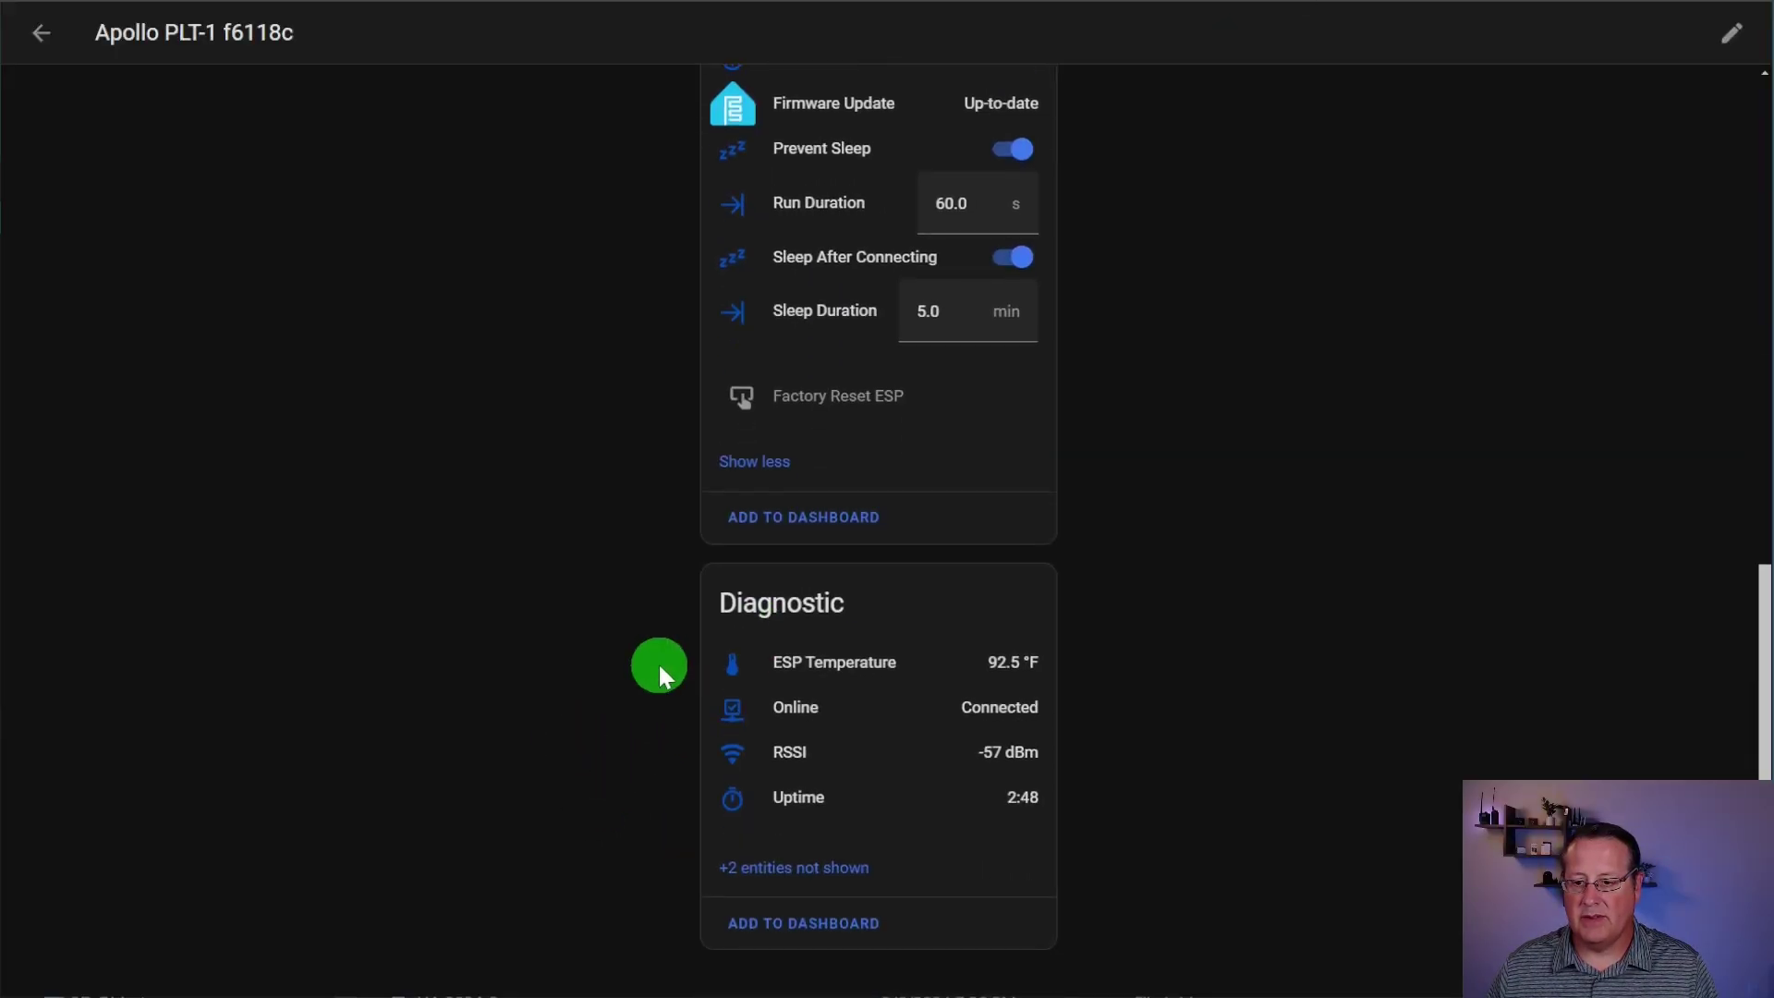
pyautogui.click(813, 850)
pyautogui.scroll(-2, 745, 724)
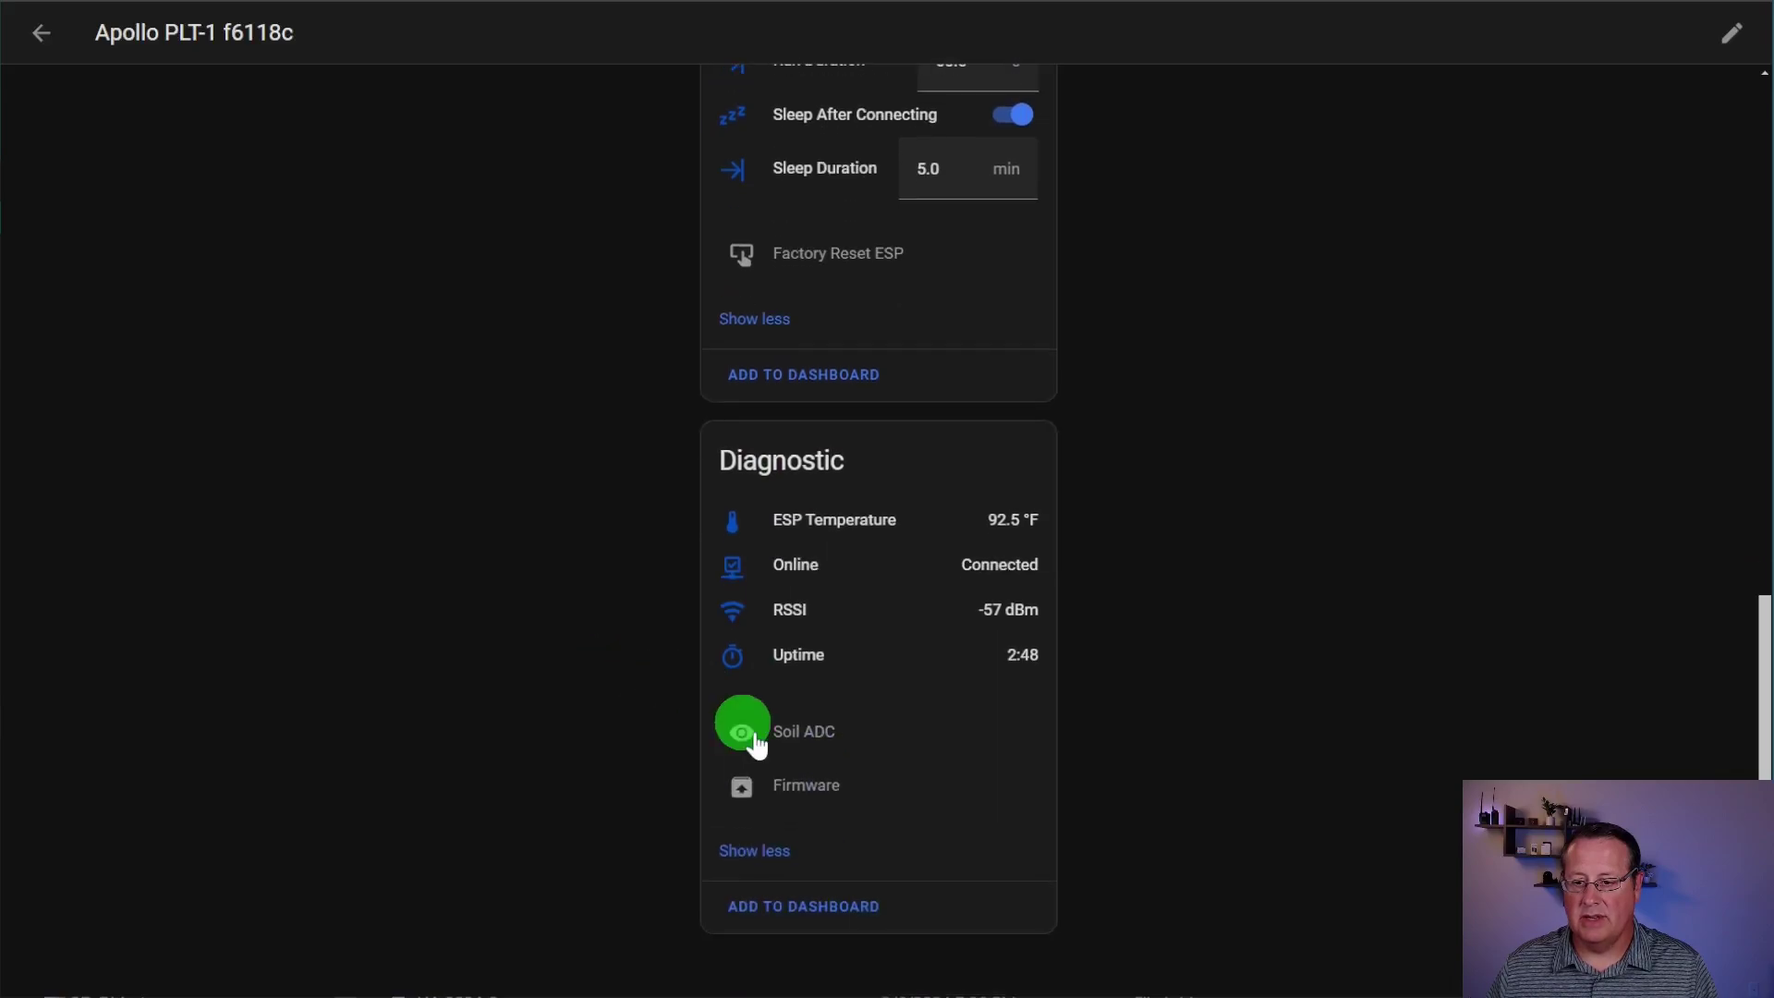
# Step: Enable the Soil ADC entity, save, and acknowledge the 30-second notice
pyautogui.click(804, 747)
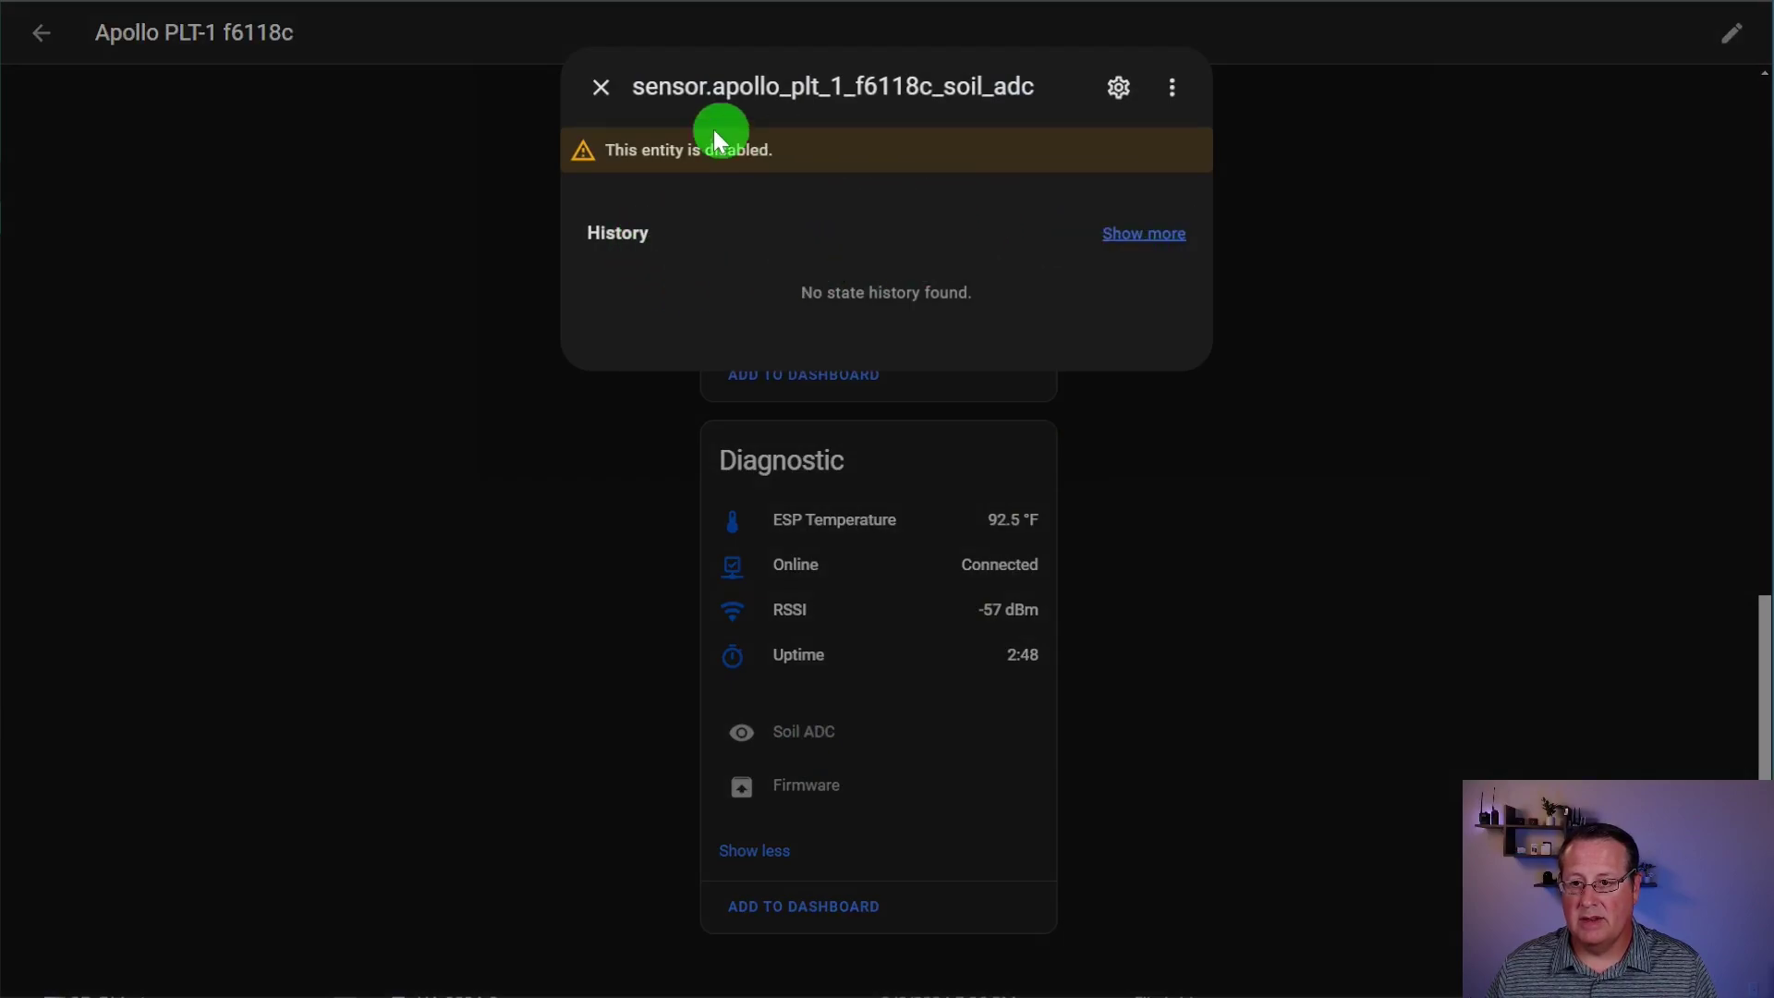
pyautogui.click(1119, 85)
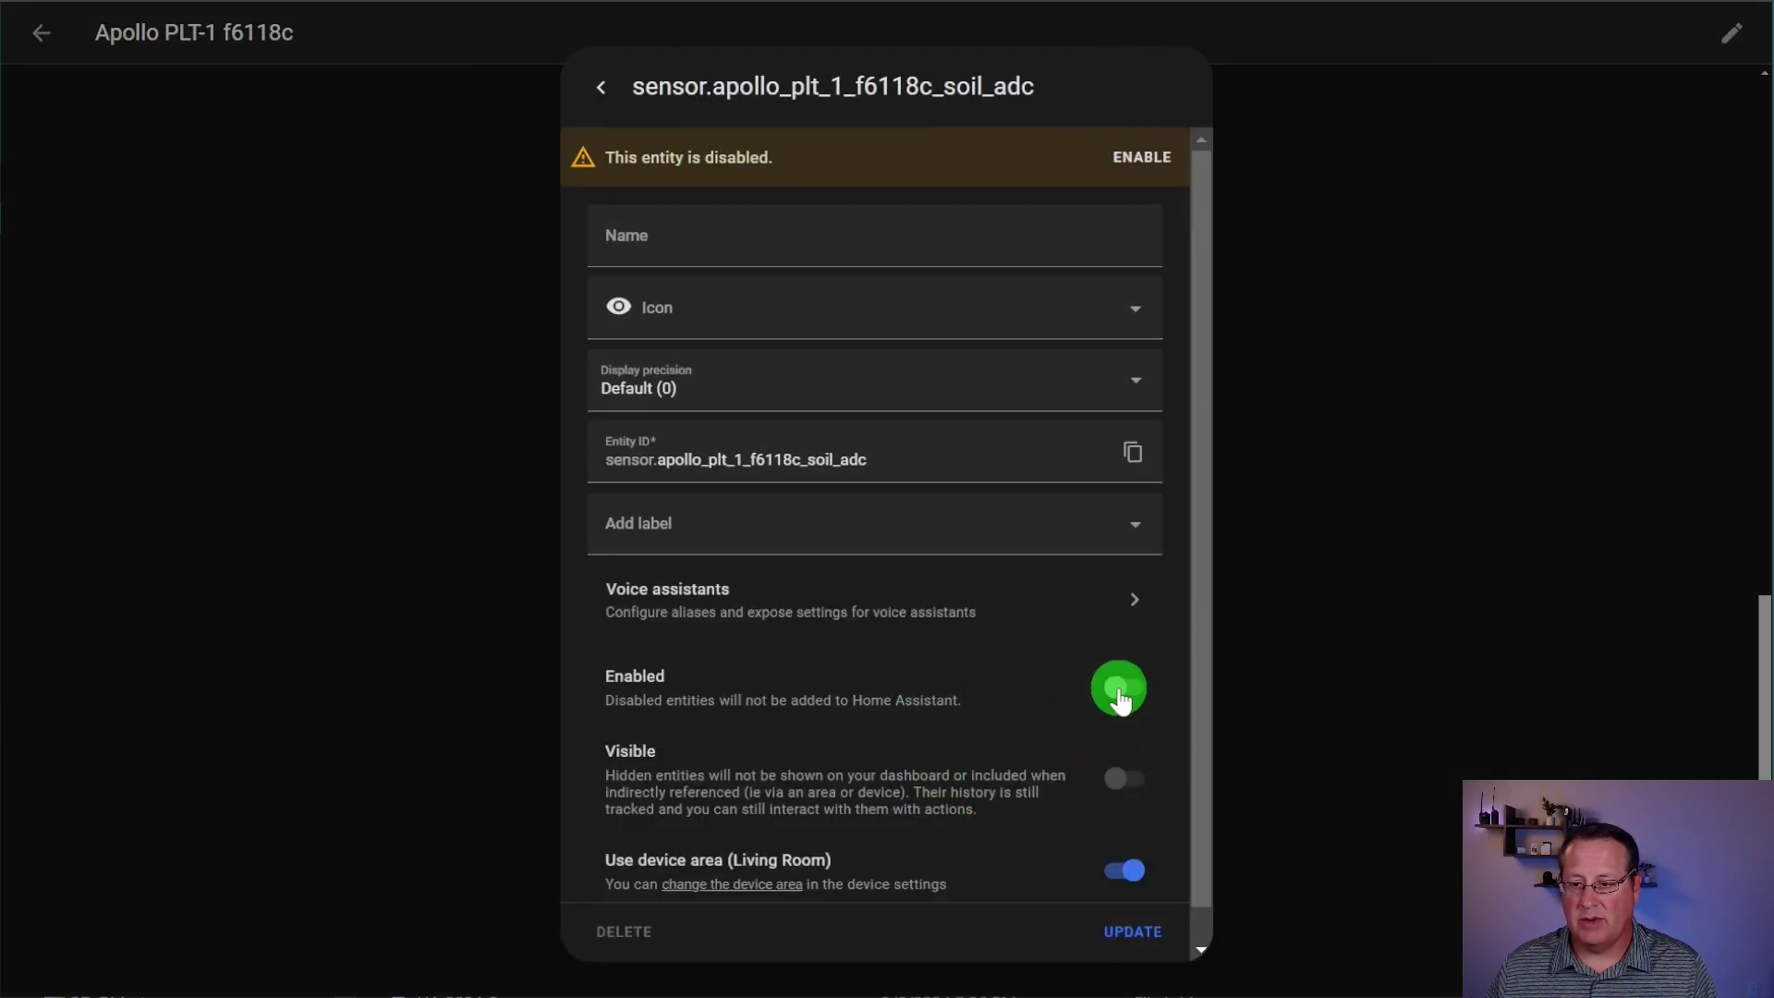
pyautogui.click(1119, 700)
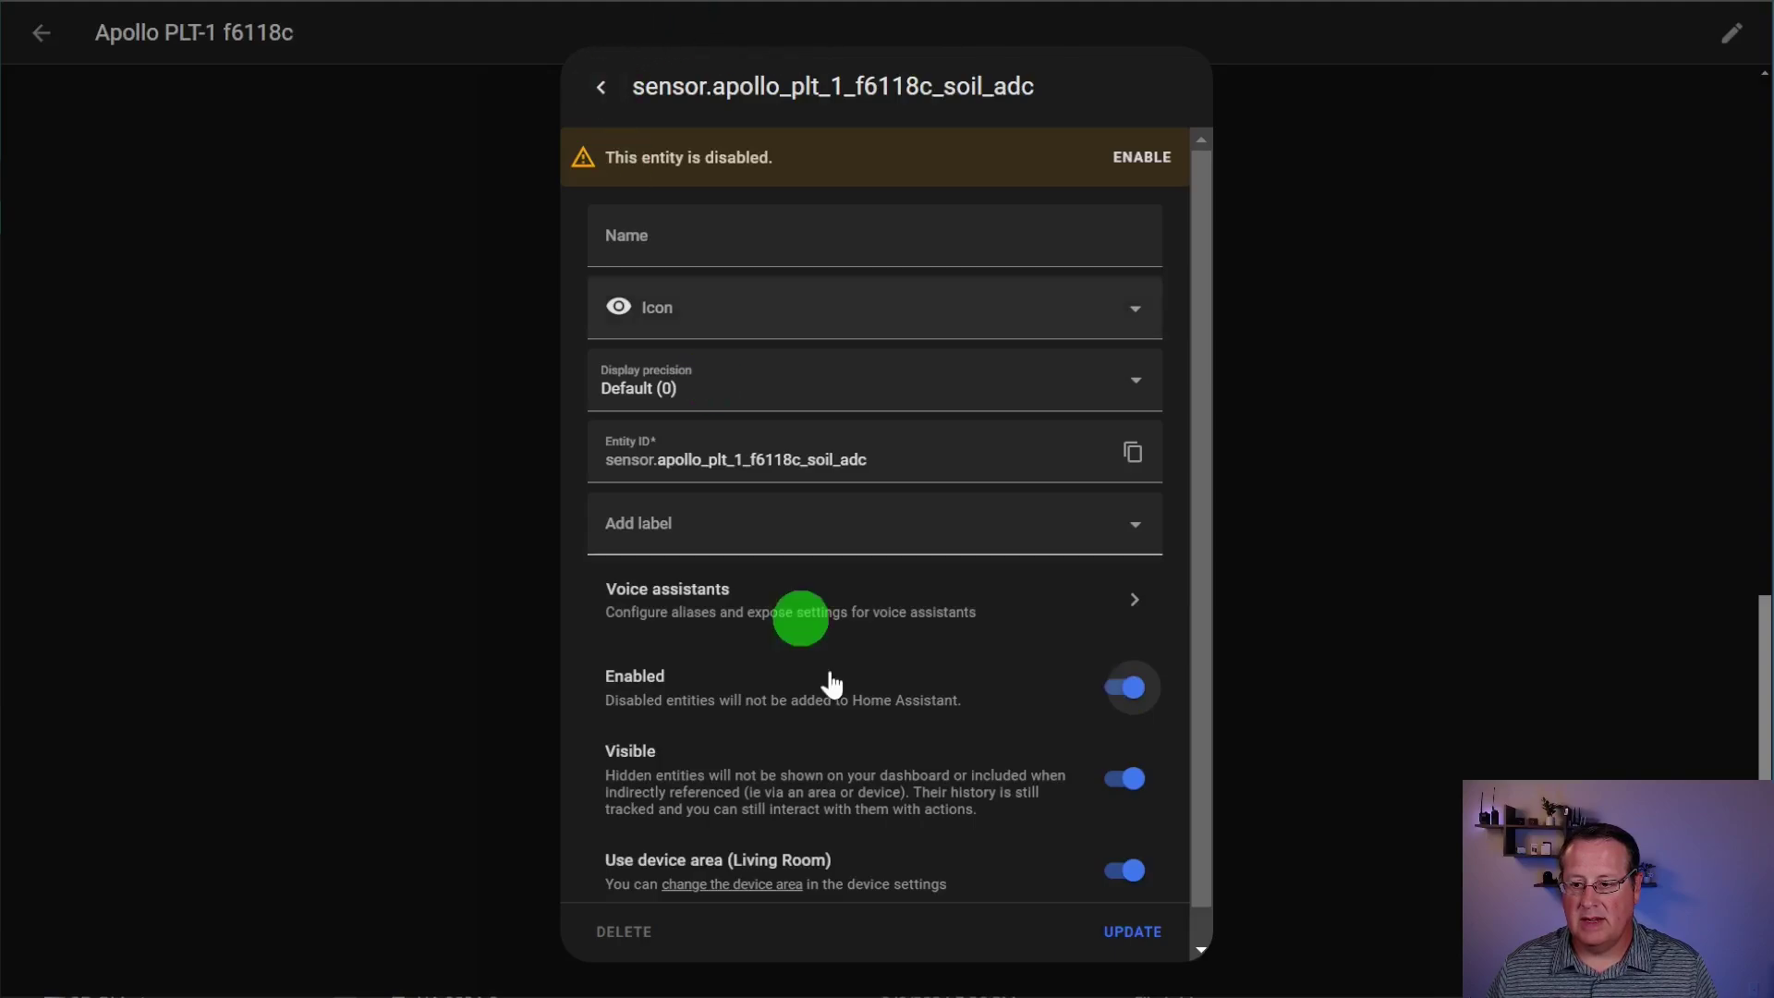
pyautogui.click(1131, 933)
pyautogui.click(1093, 536)
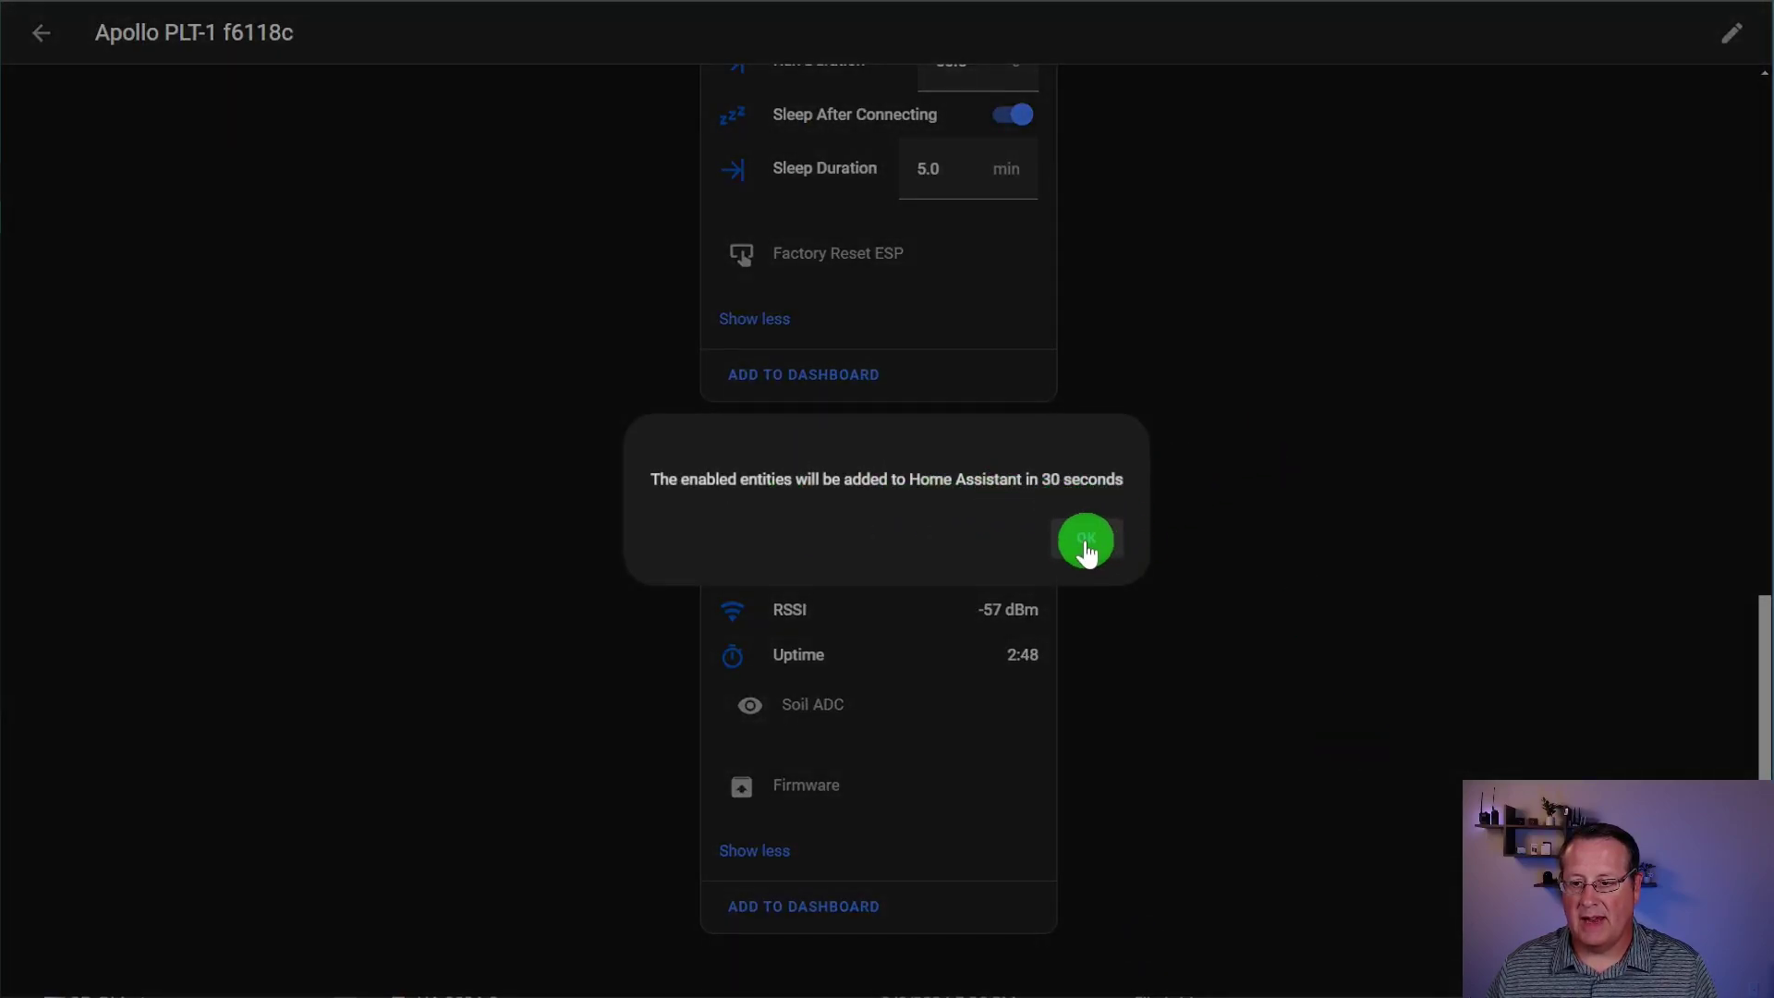
pyautogui.click(1085, 541)
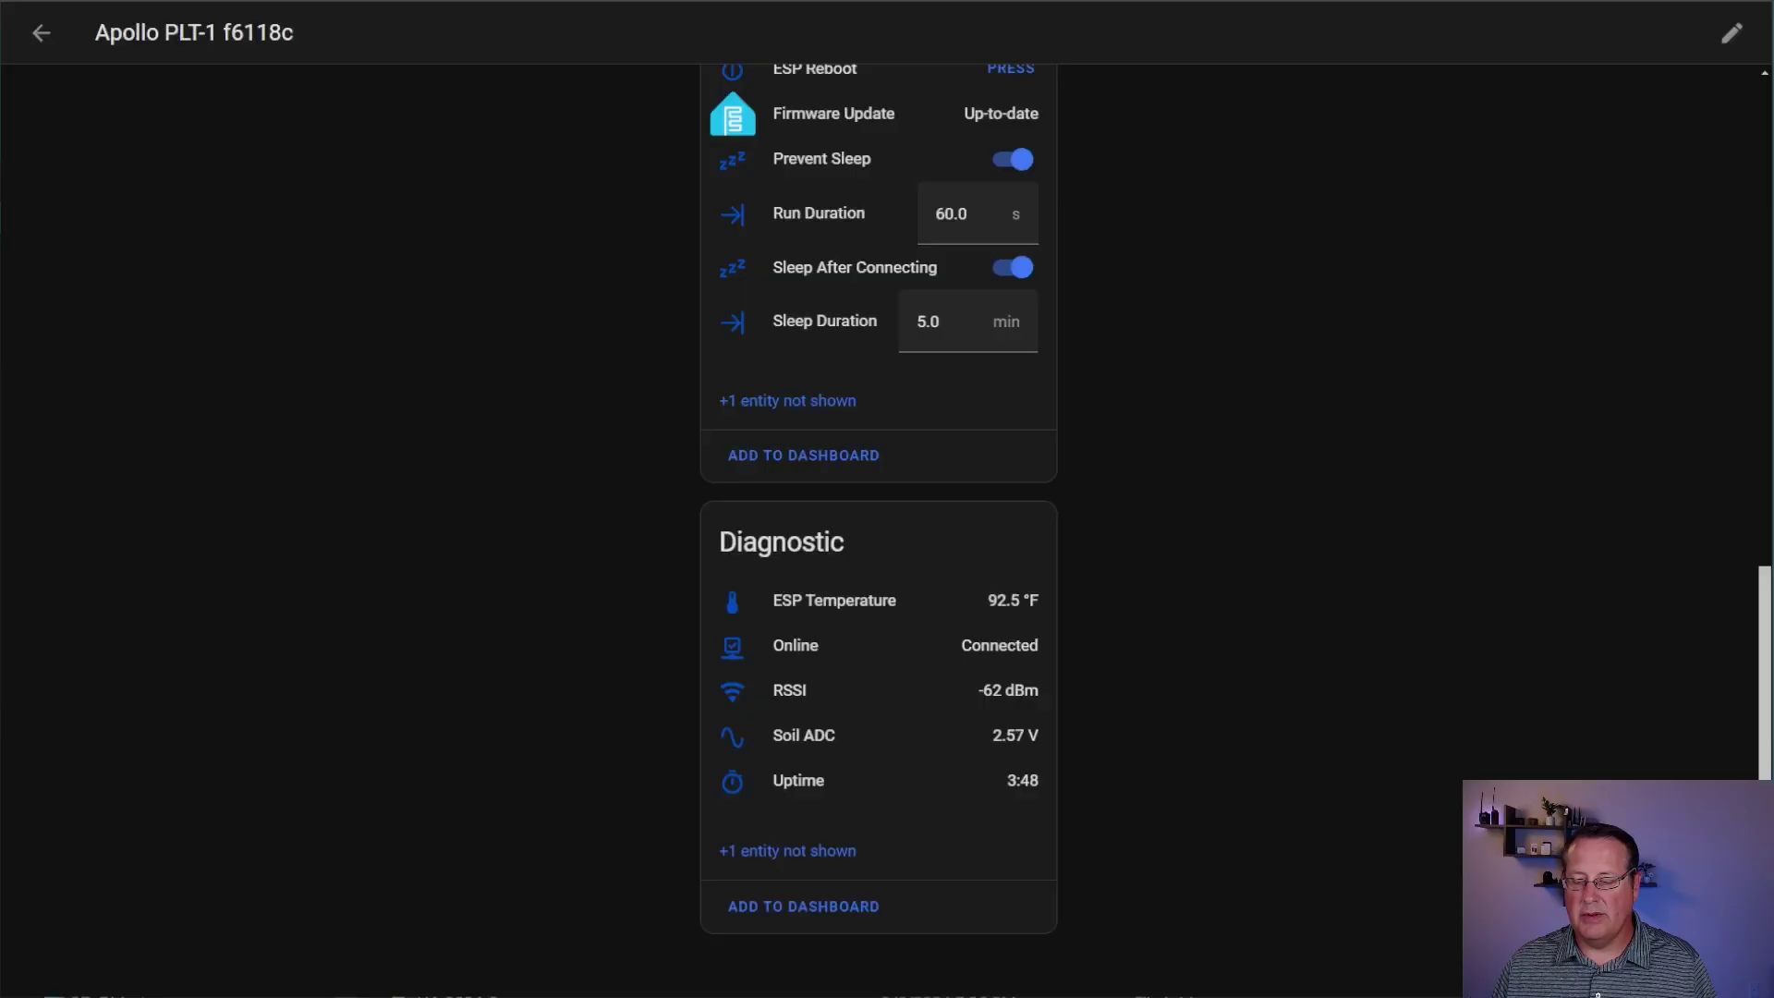
# Step: Enter 2.57 as the Dry Voltage calibration value and check the Soil ADC reading
pyautogui.scroll(3, 891, 741)
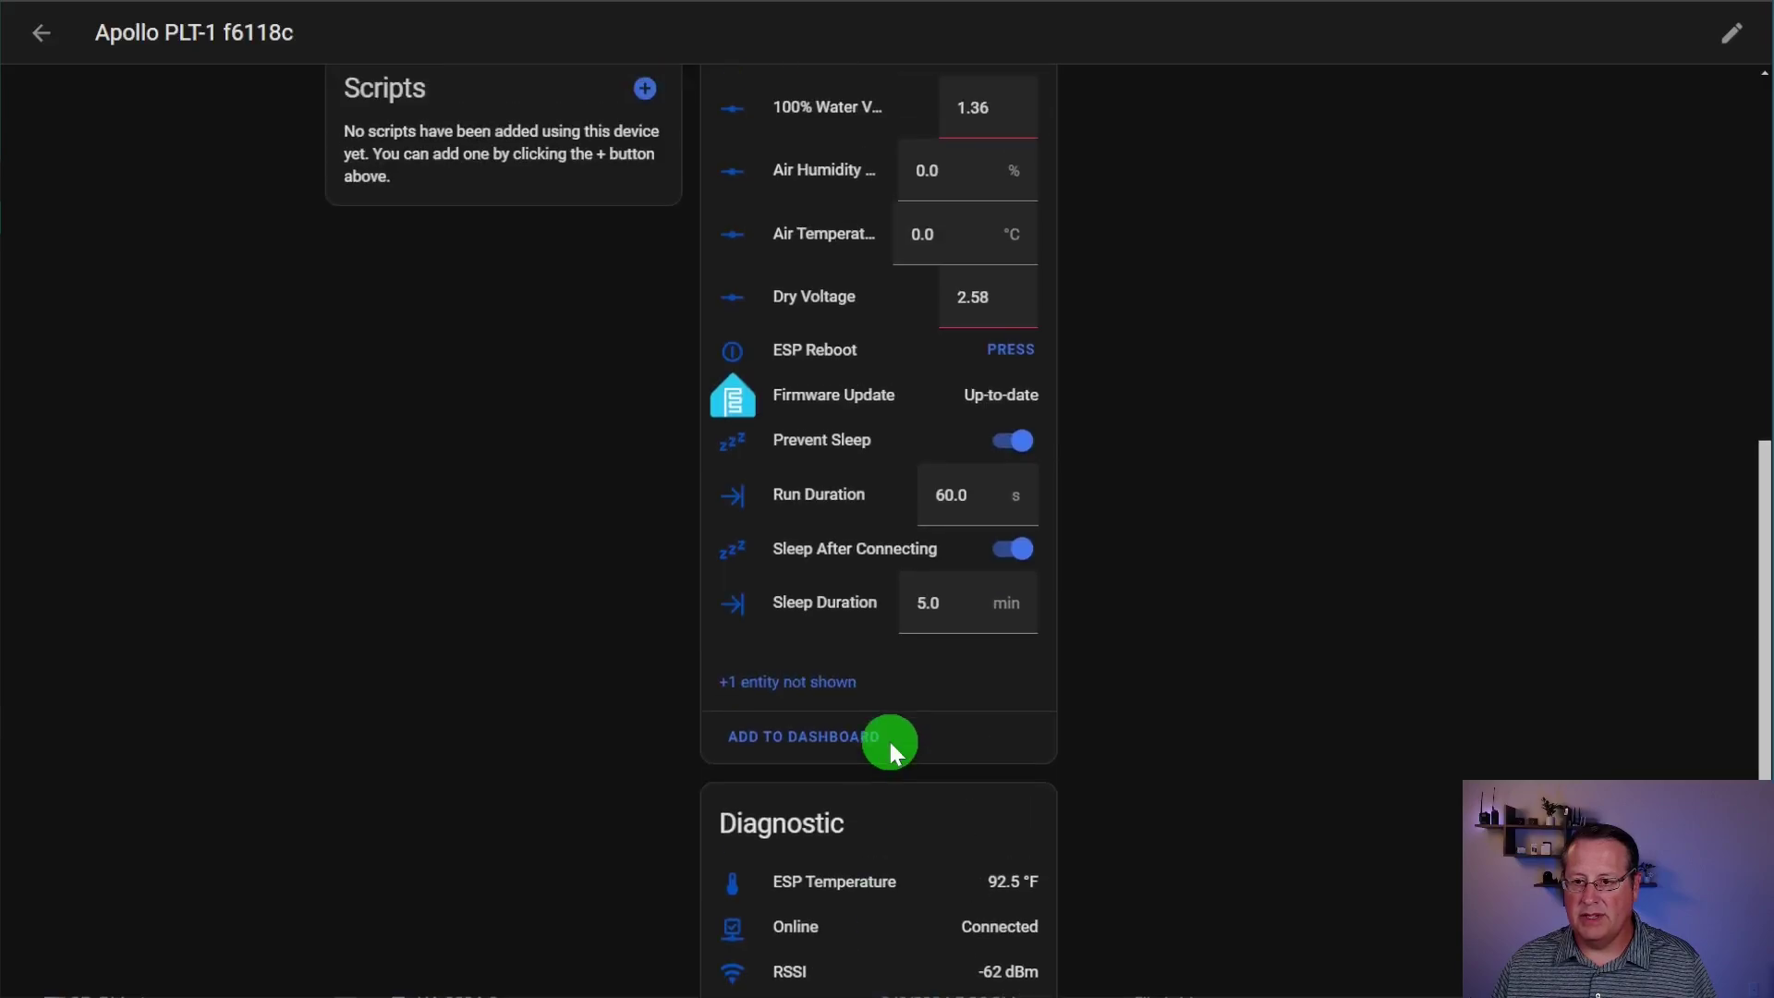
pyautogui.scroll(-2, 889, 739)
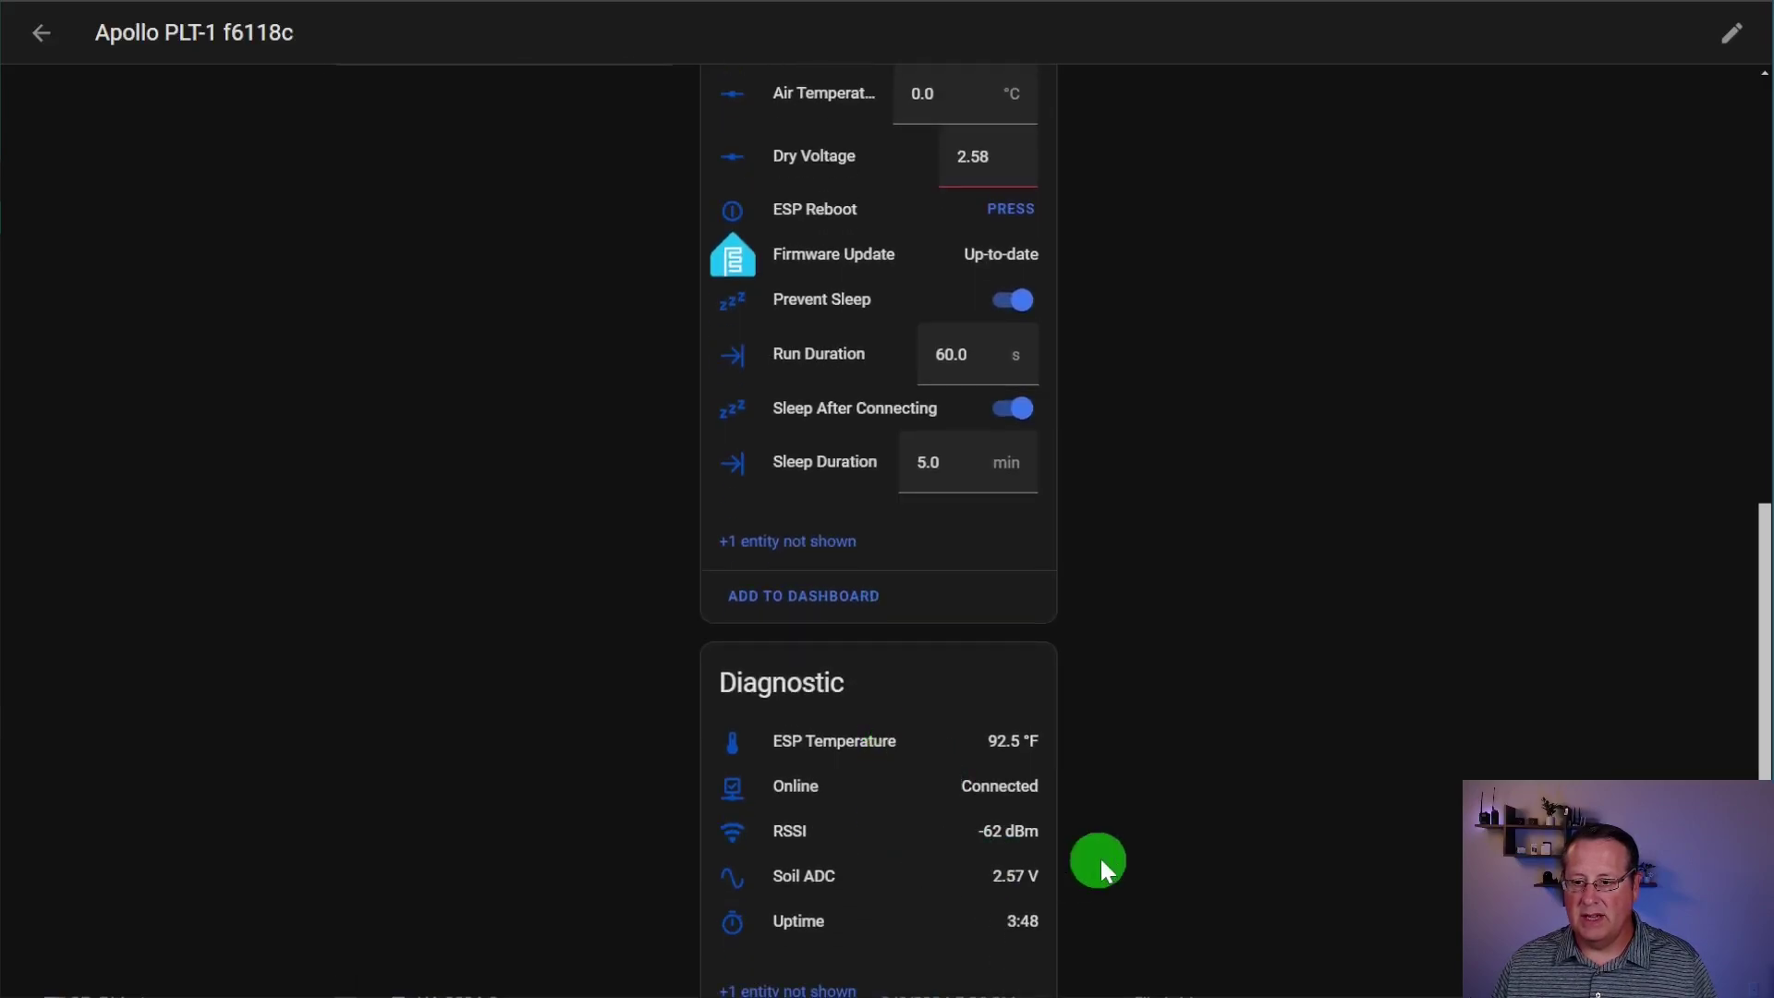
pyautogui.click(1011, 163)
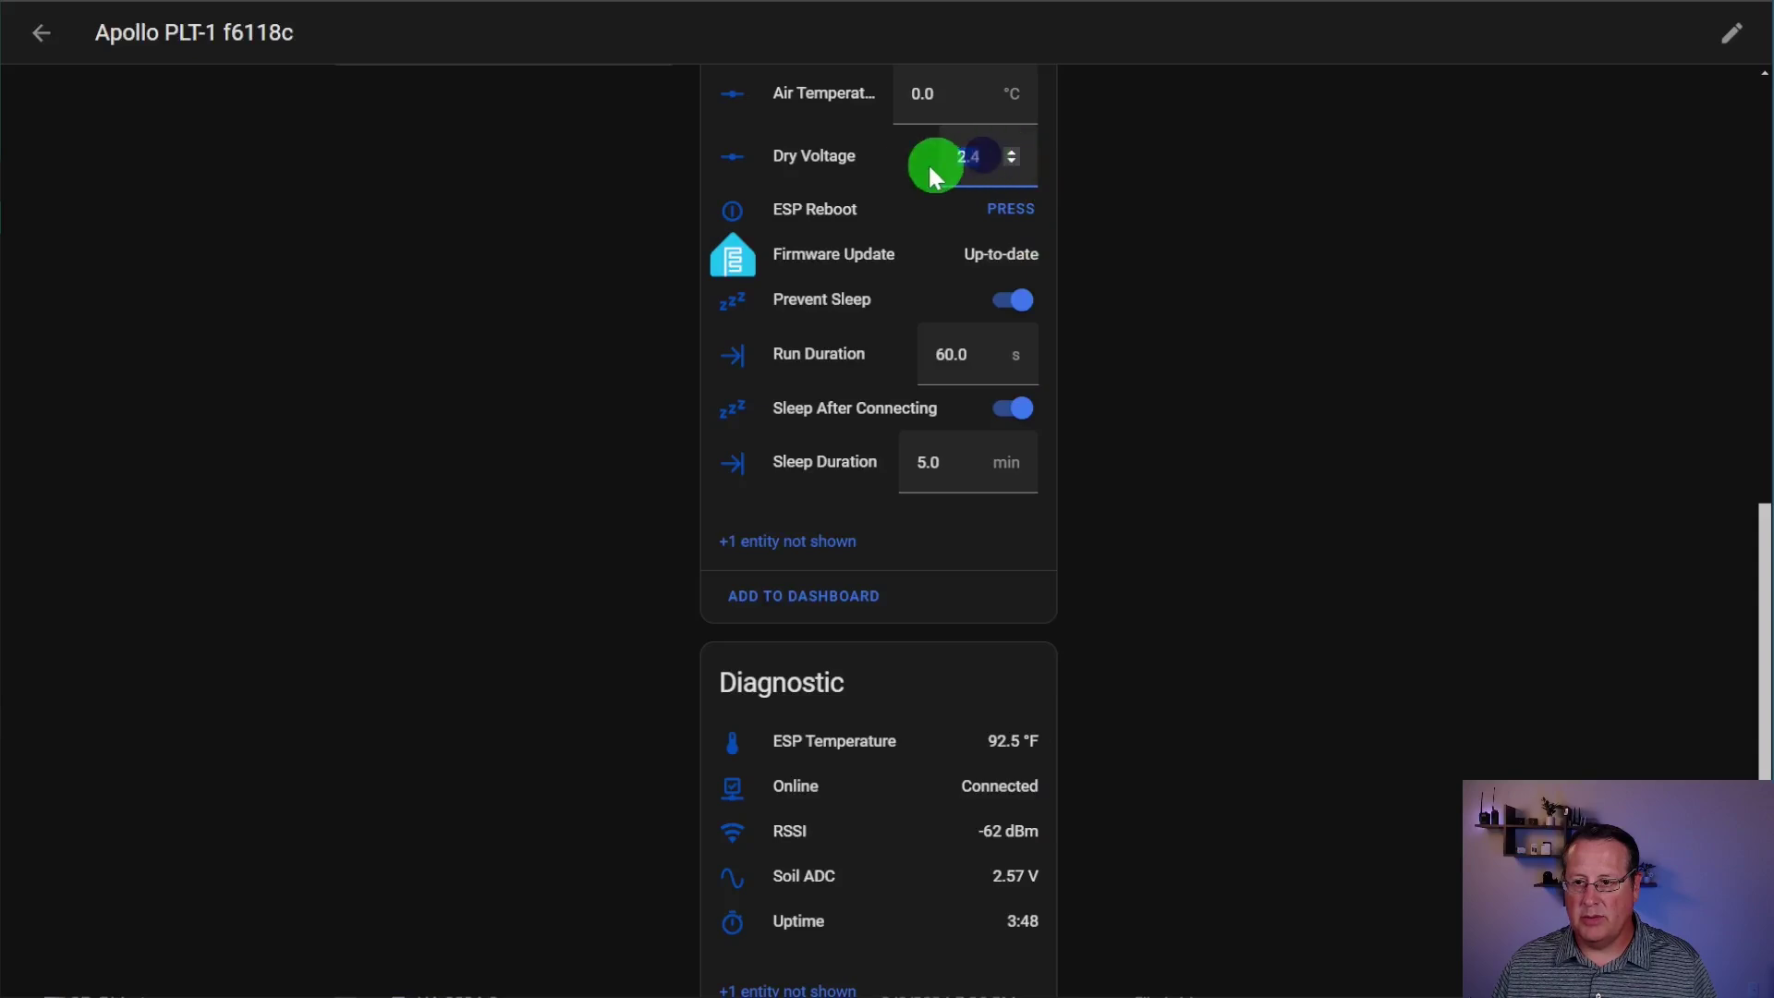
pyautogui.write('2.5')
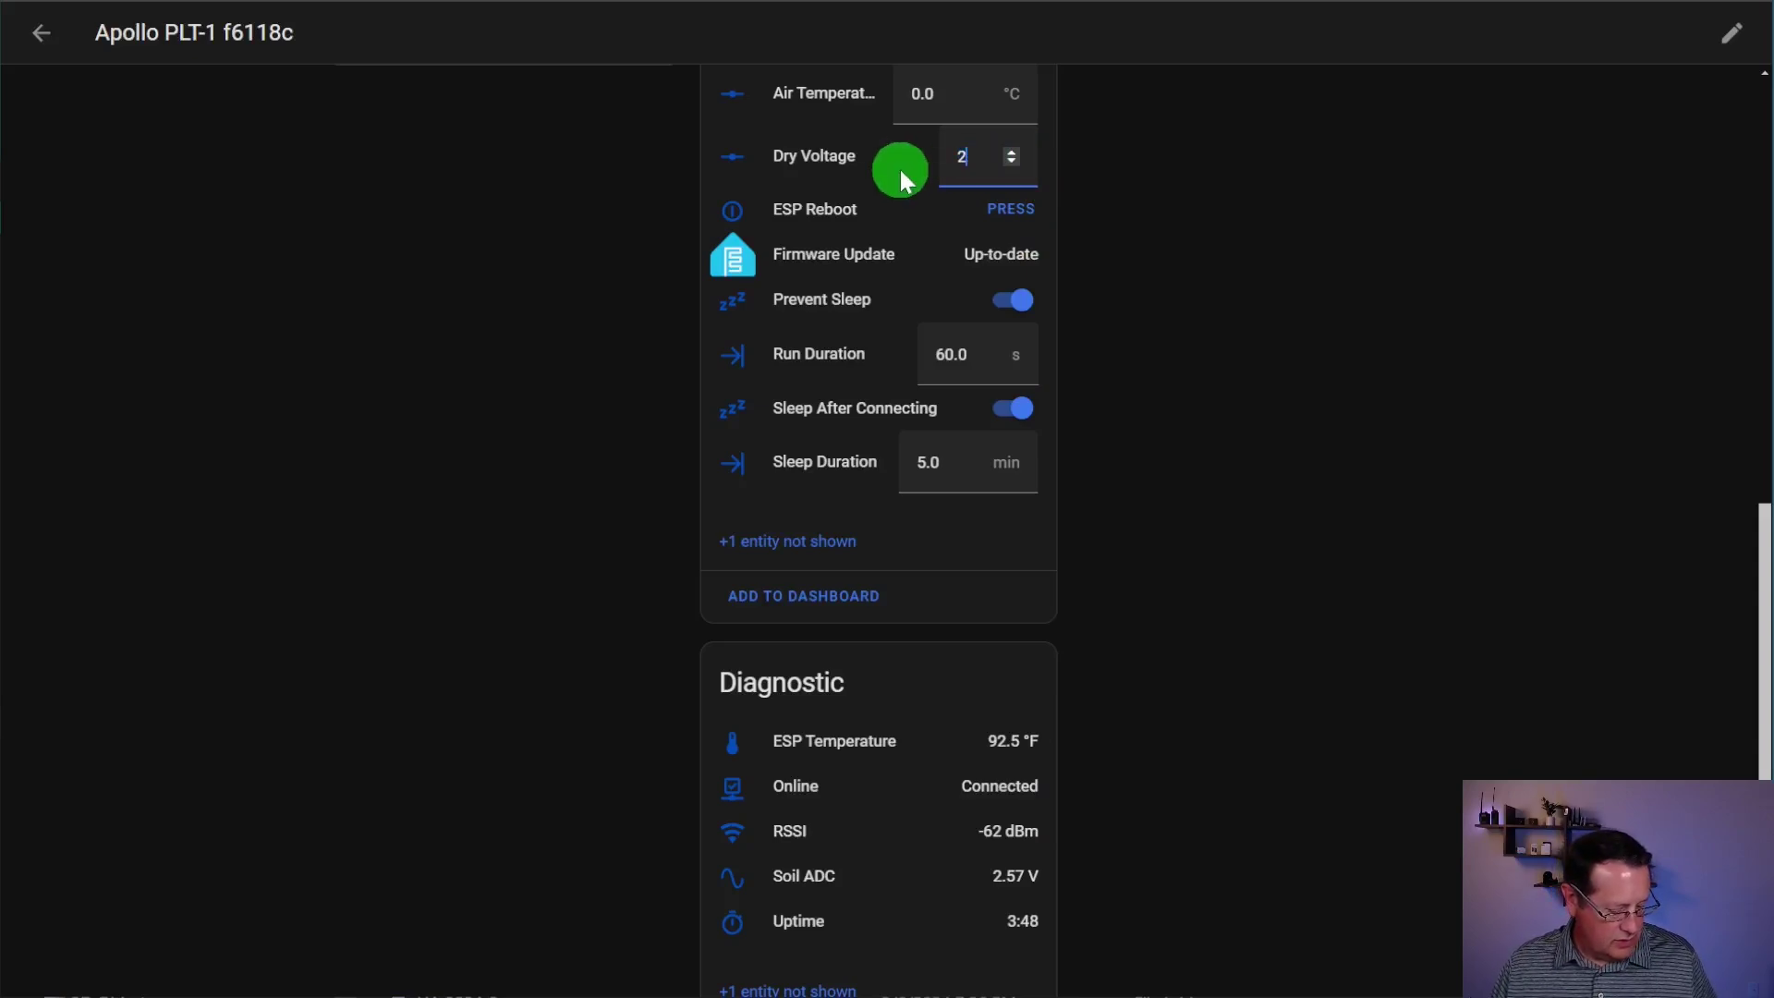
pyautogui.write('7')
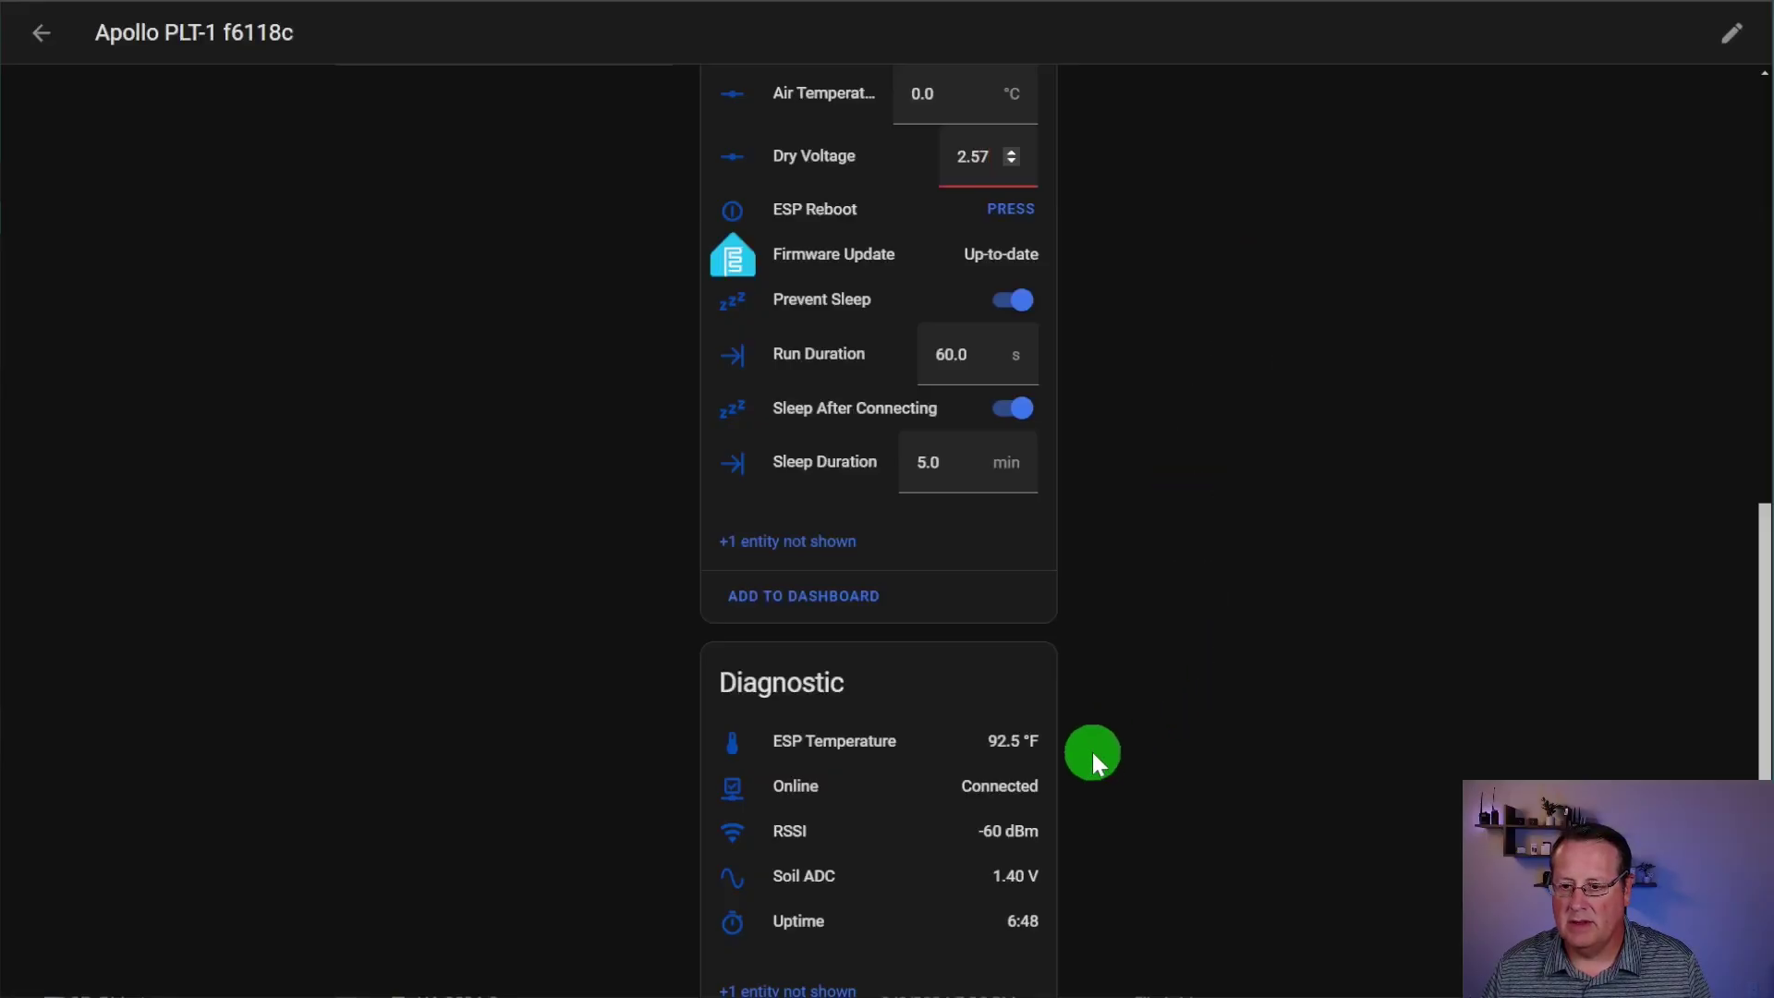
# Step: Raise 100% Water Voltage from 1.36 to 1.4, then return to the PLT-1 device page
pyautogui.scroll(-2, 1072, 758)
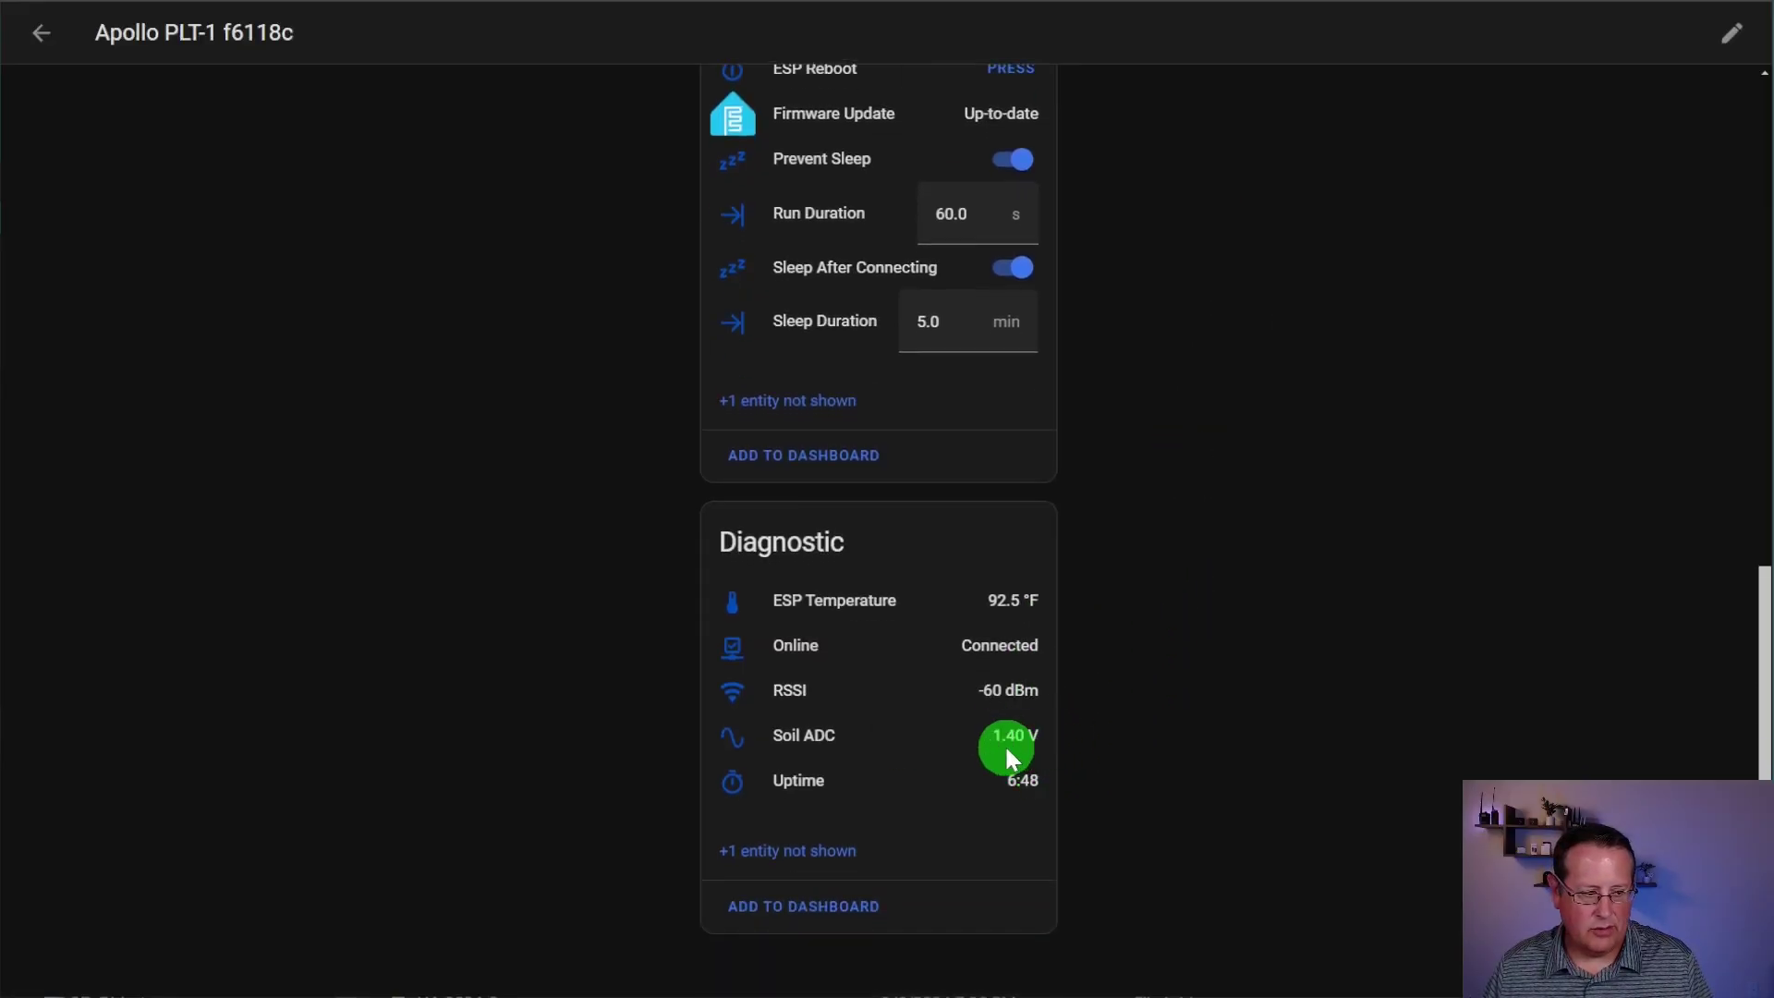
pyautogui.scroll(5, 1006, 745)
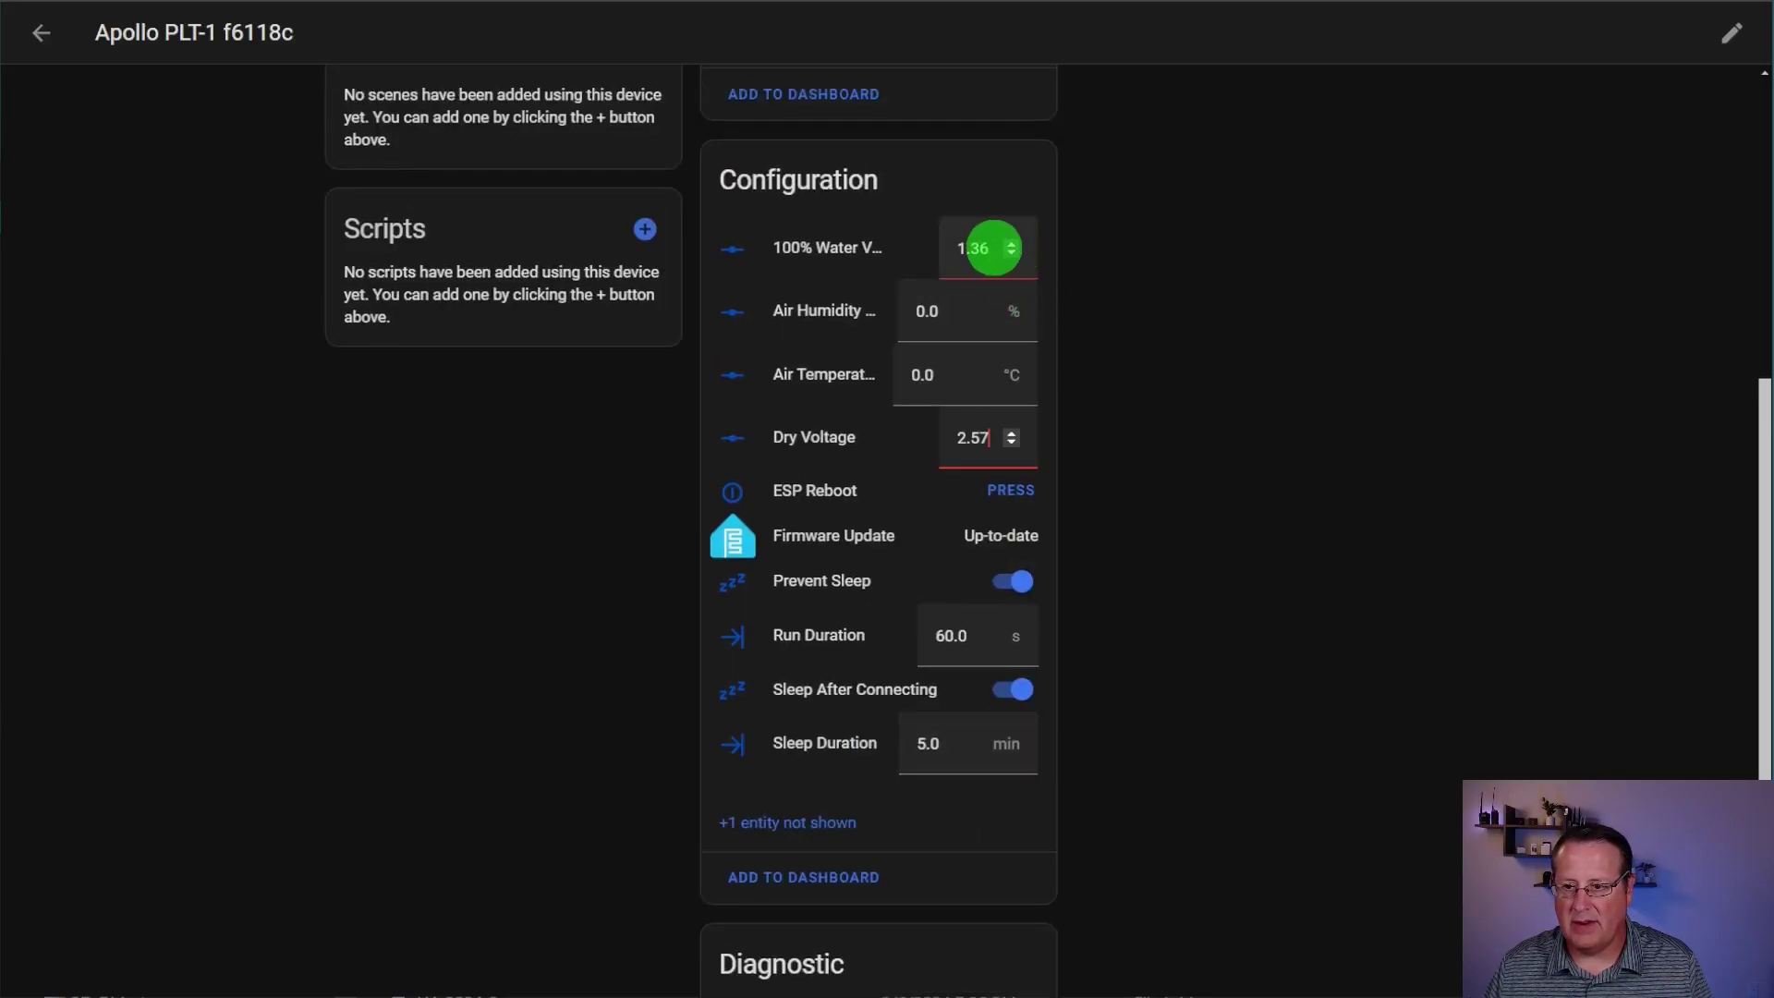
pyautogui.click(1011, 248)
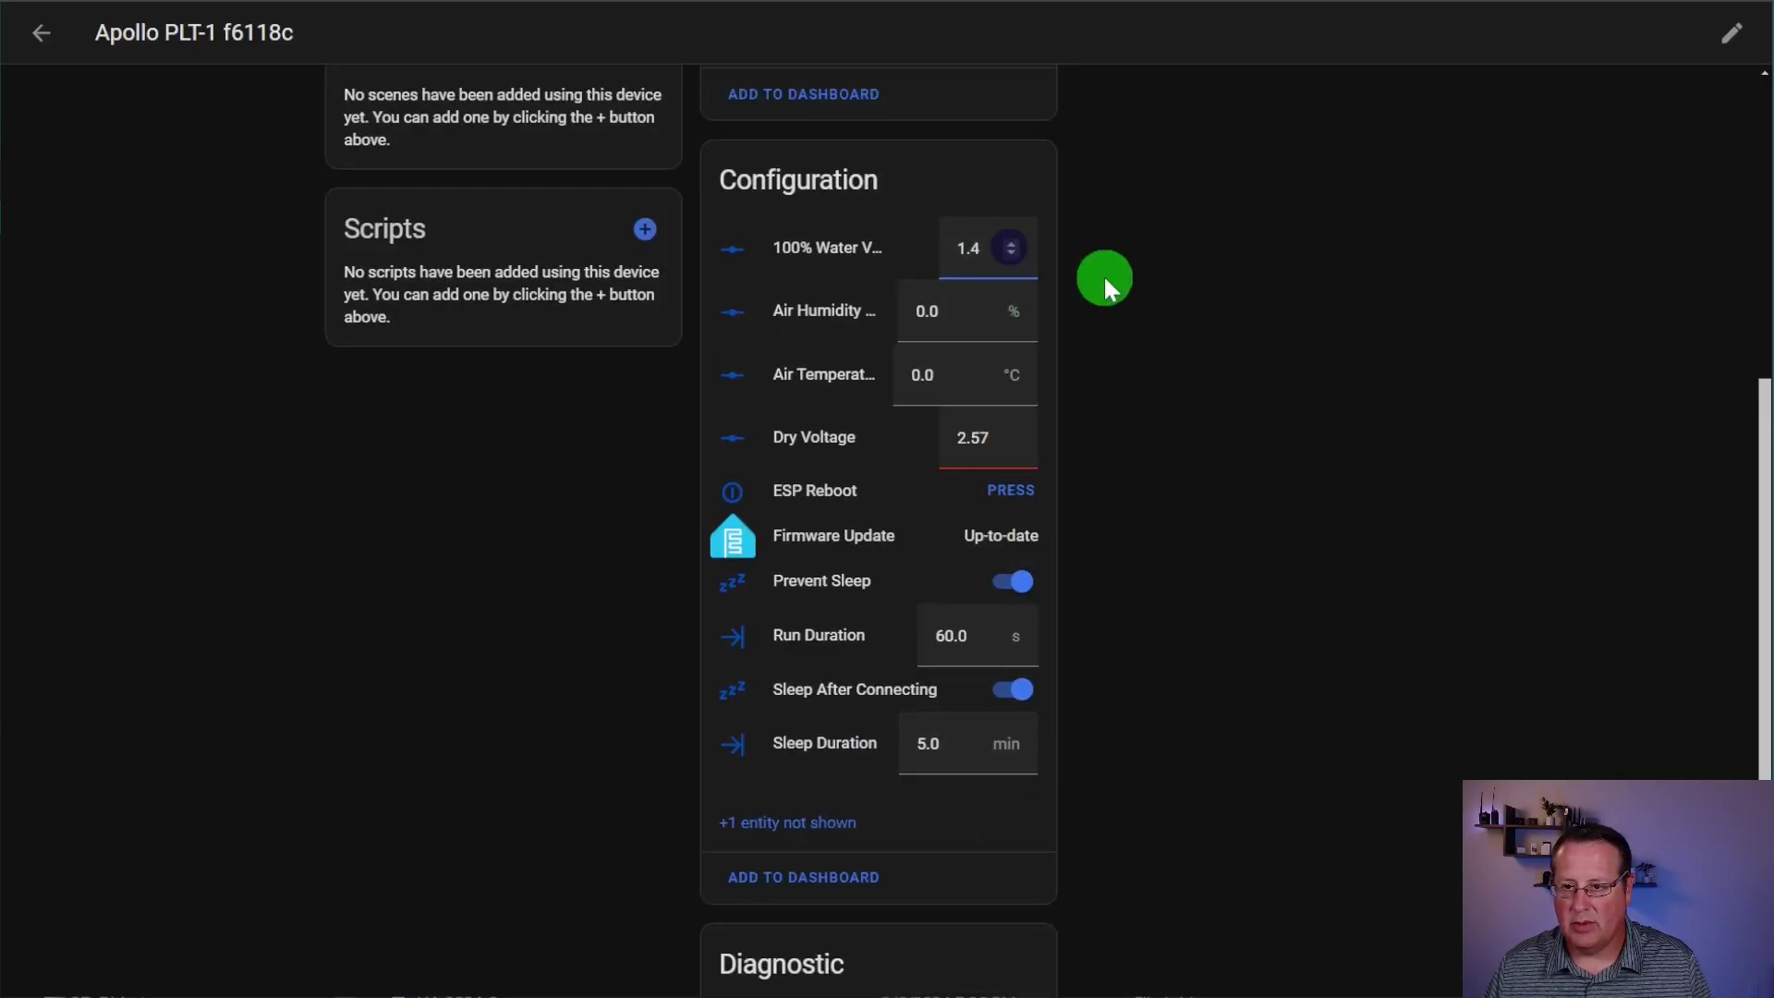
pyautogui.scroll(-3, 1114, 573)
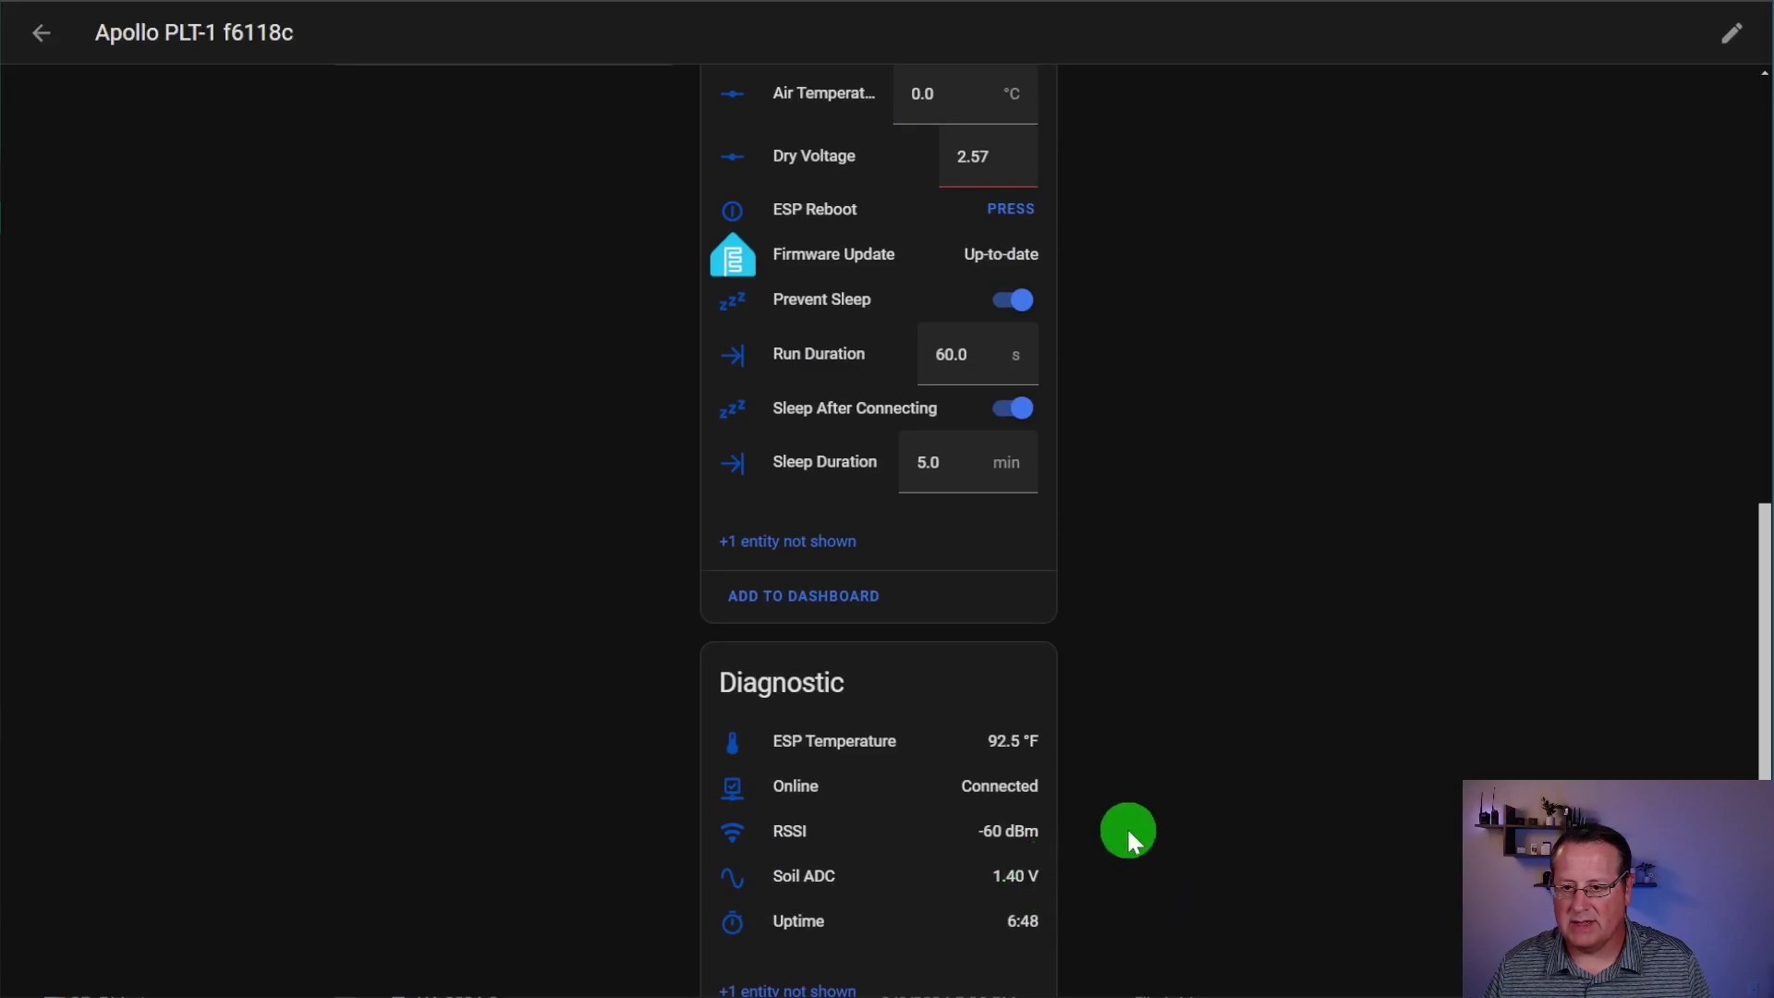
pyautogui.scroll(3, 1128, 832)
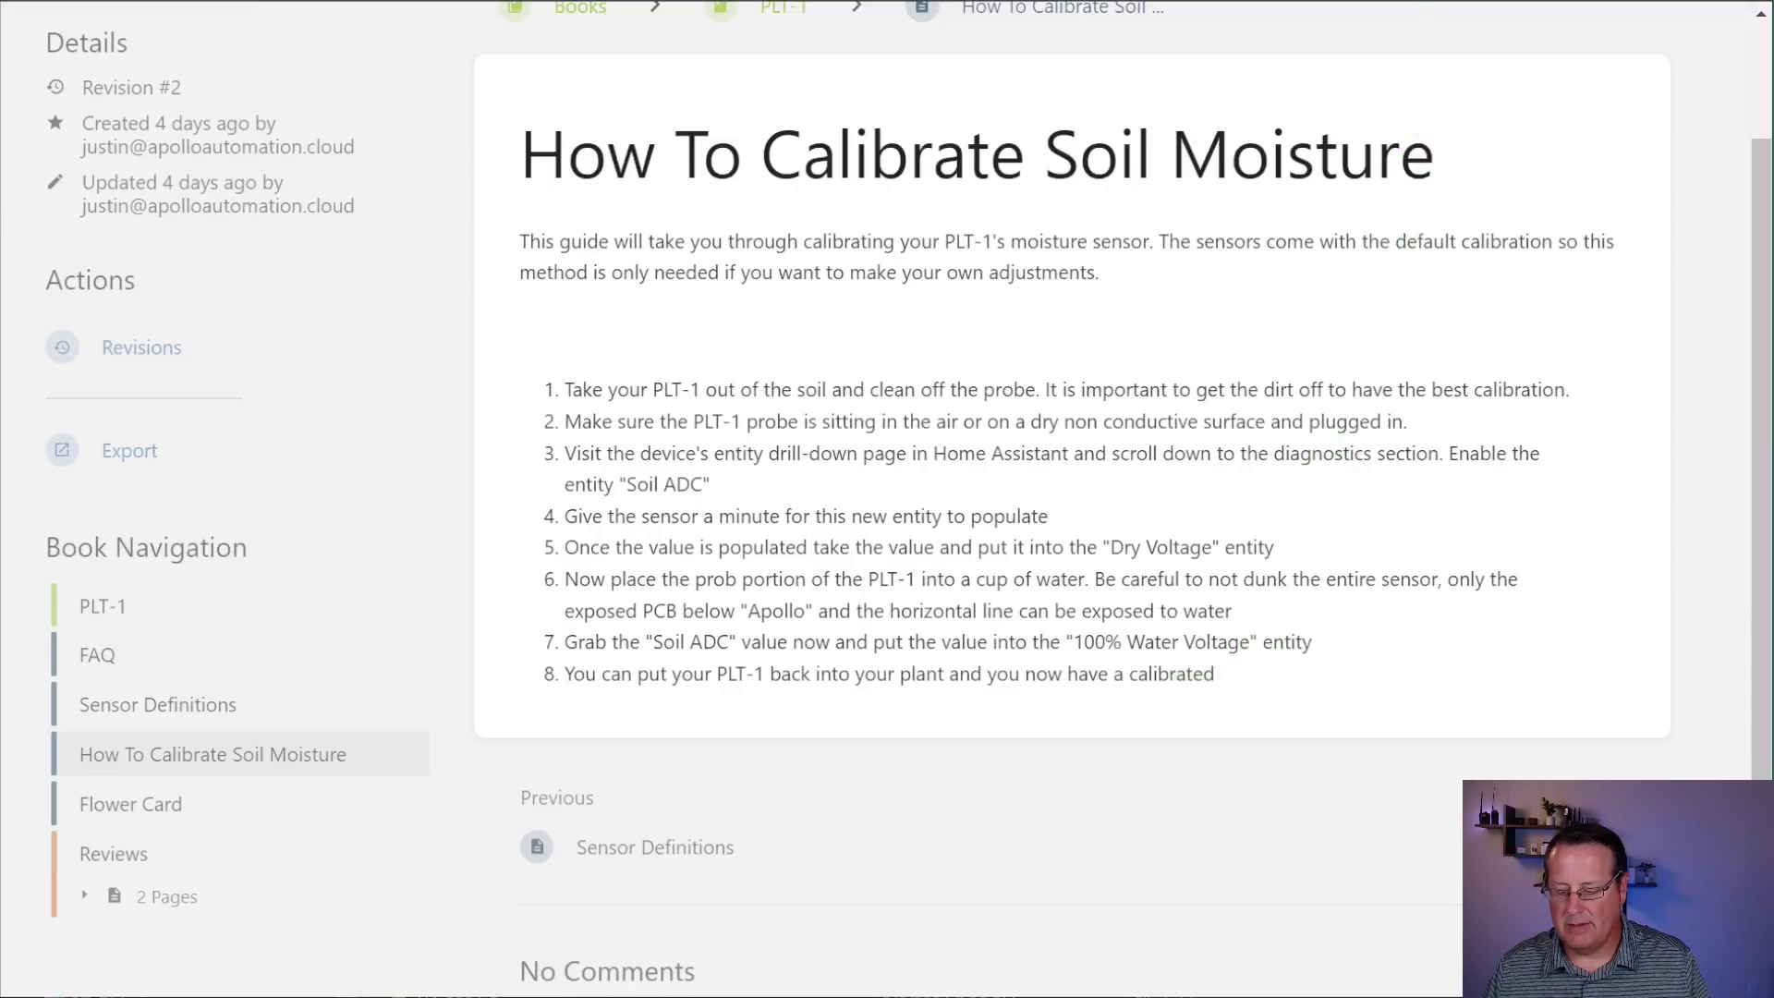
pyautogui.click(1386, 2)
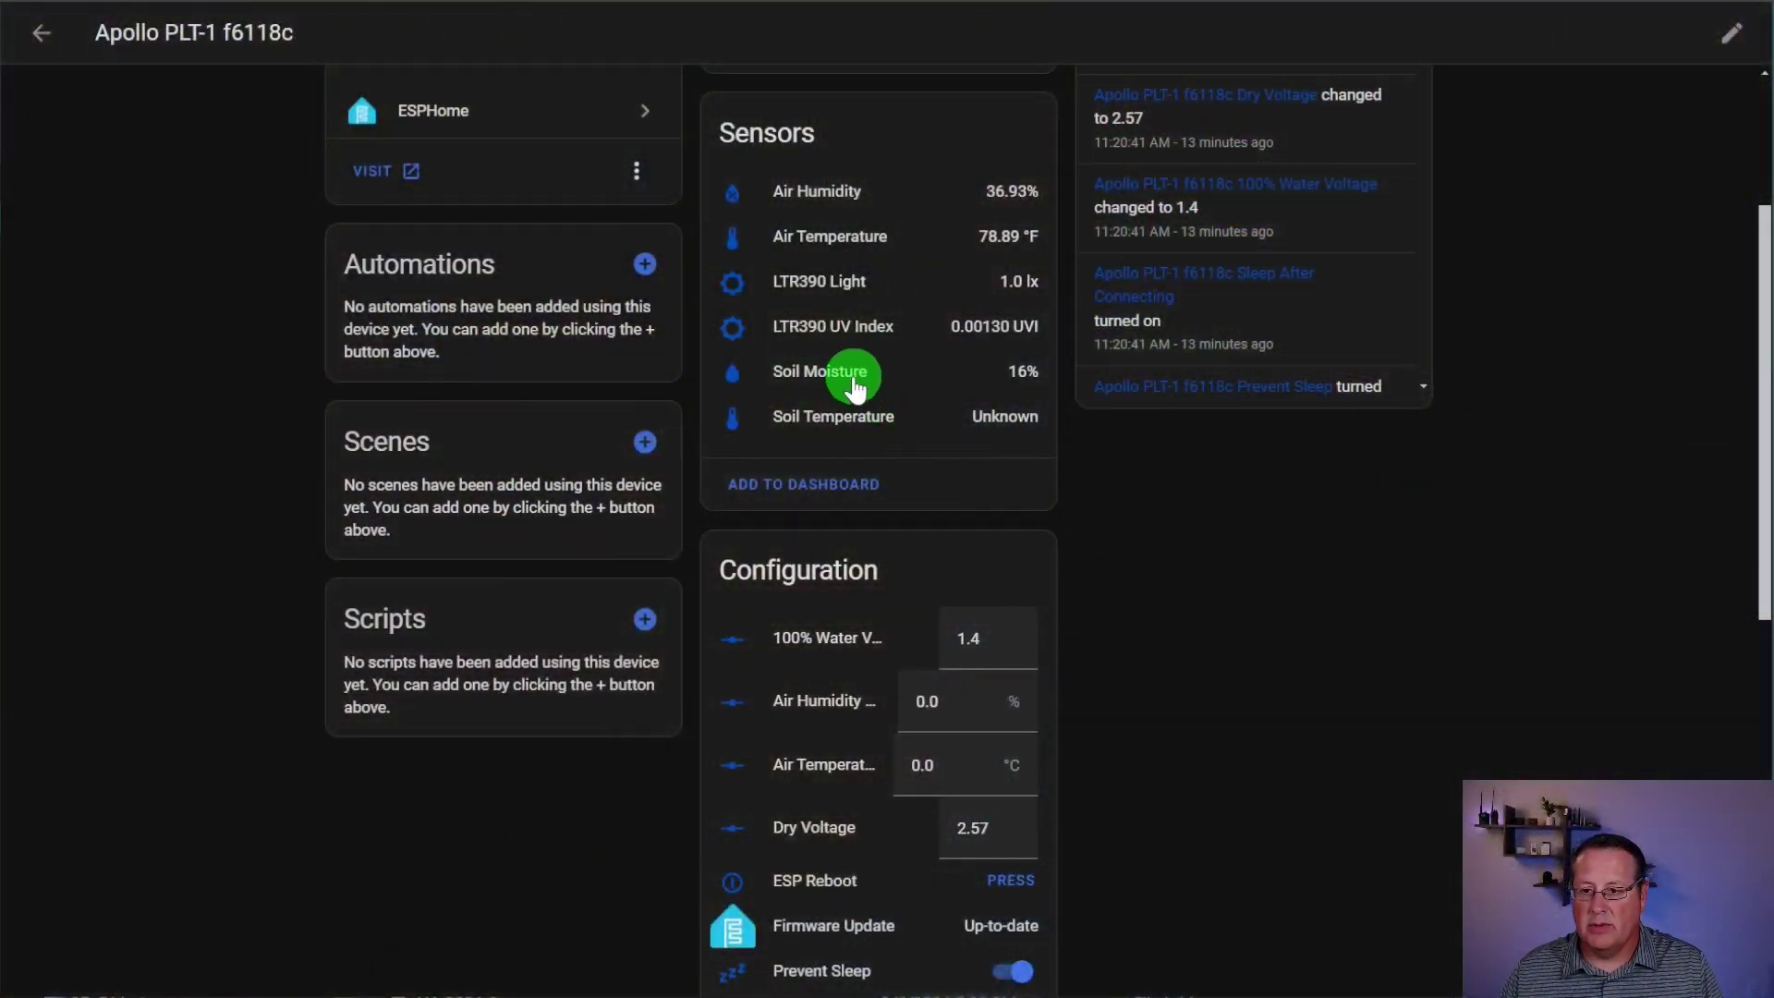
# Step: Open the Soil Moisture history chart and inspect the 97% spike near 11:18 AM and the current 16%
pyautogui.click(861, 367)
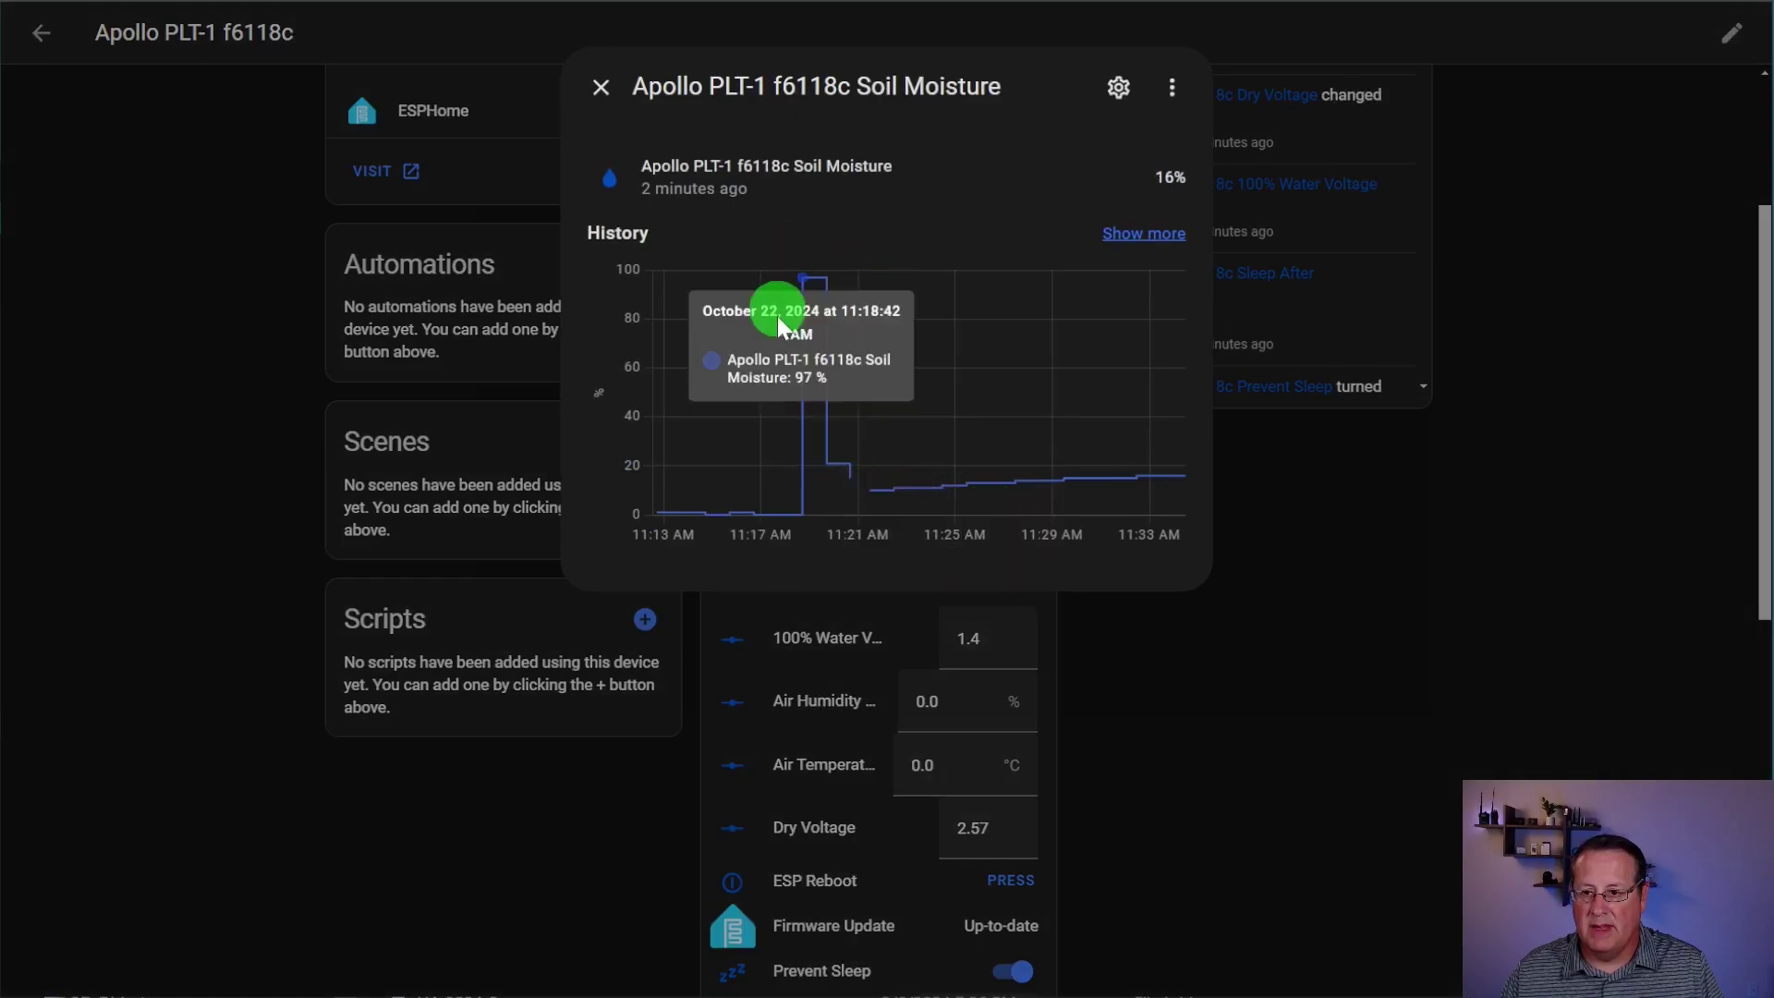
pyautogui.moveTo(814, 281)
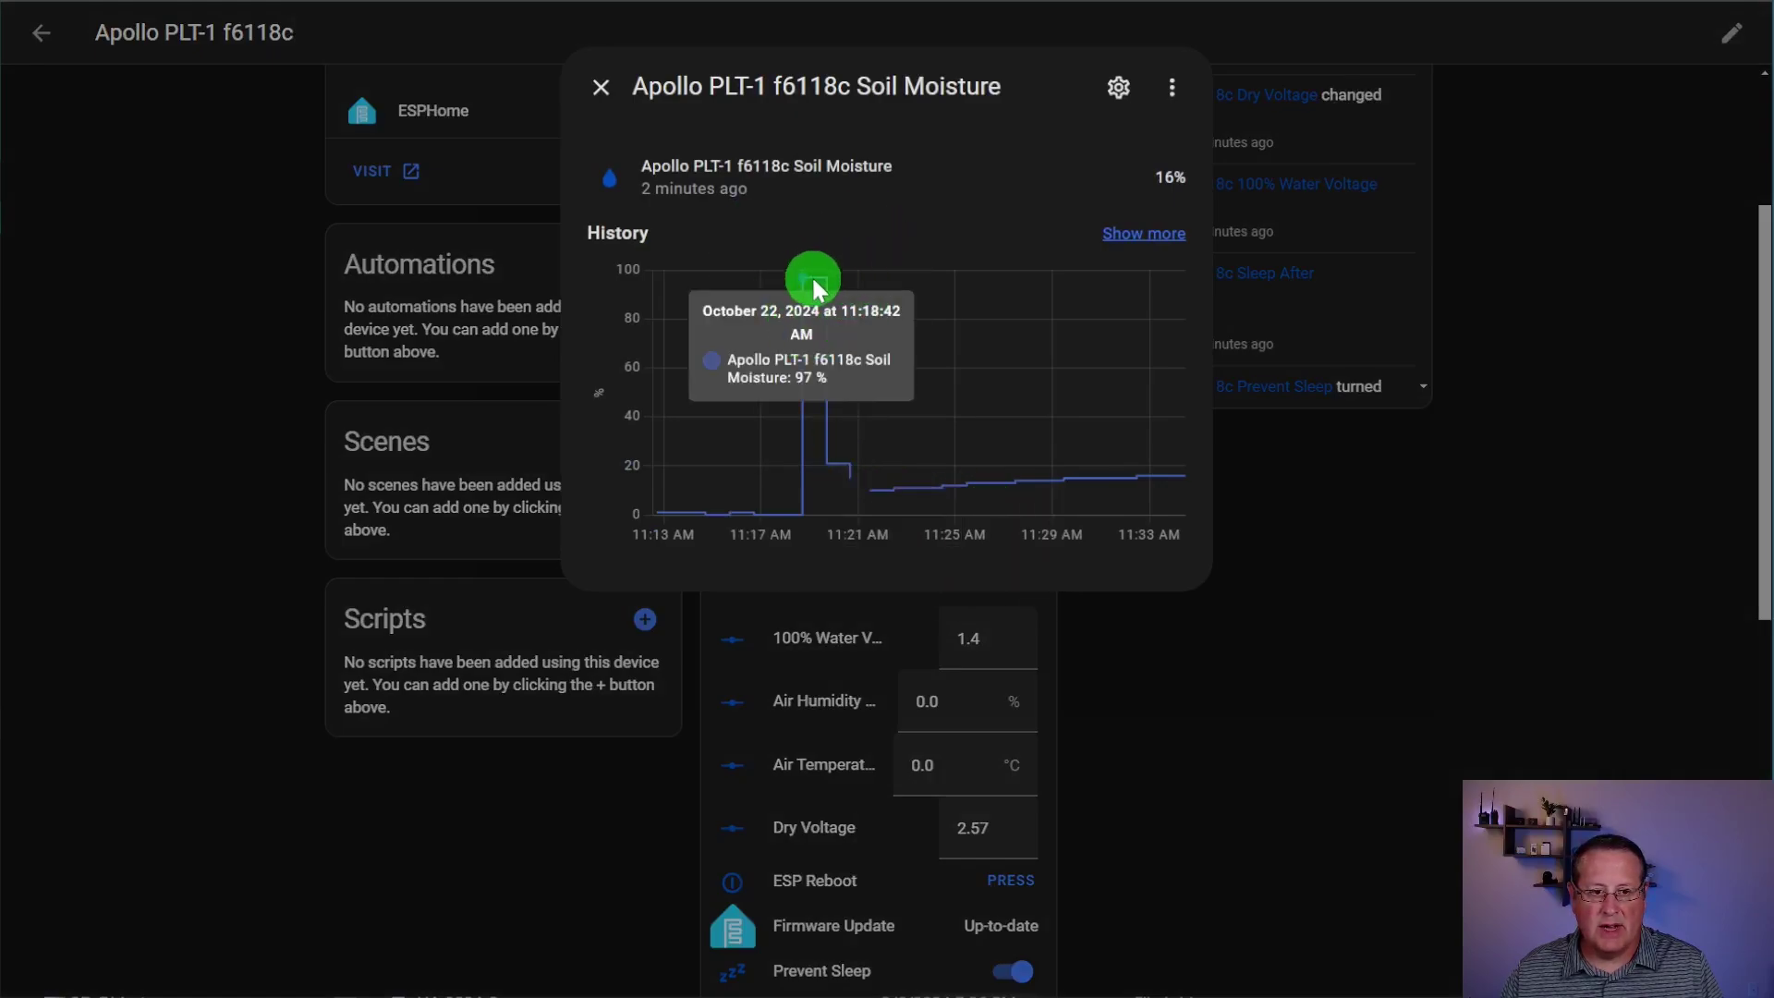
pyautogui.moveTo(1110, 504)
pyautogui.moveTo(1165, 504)
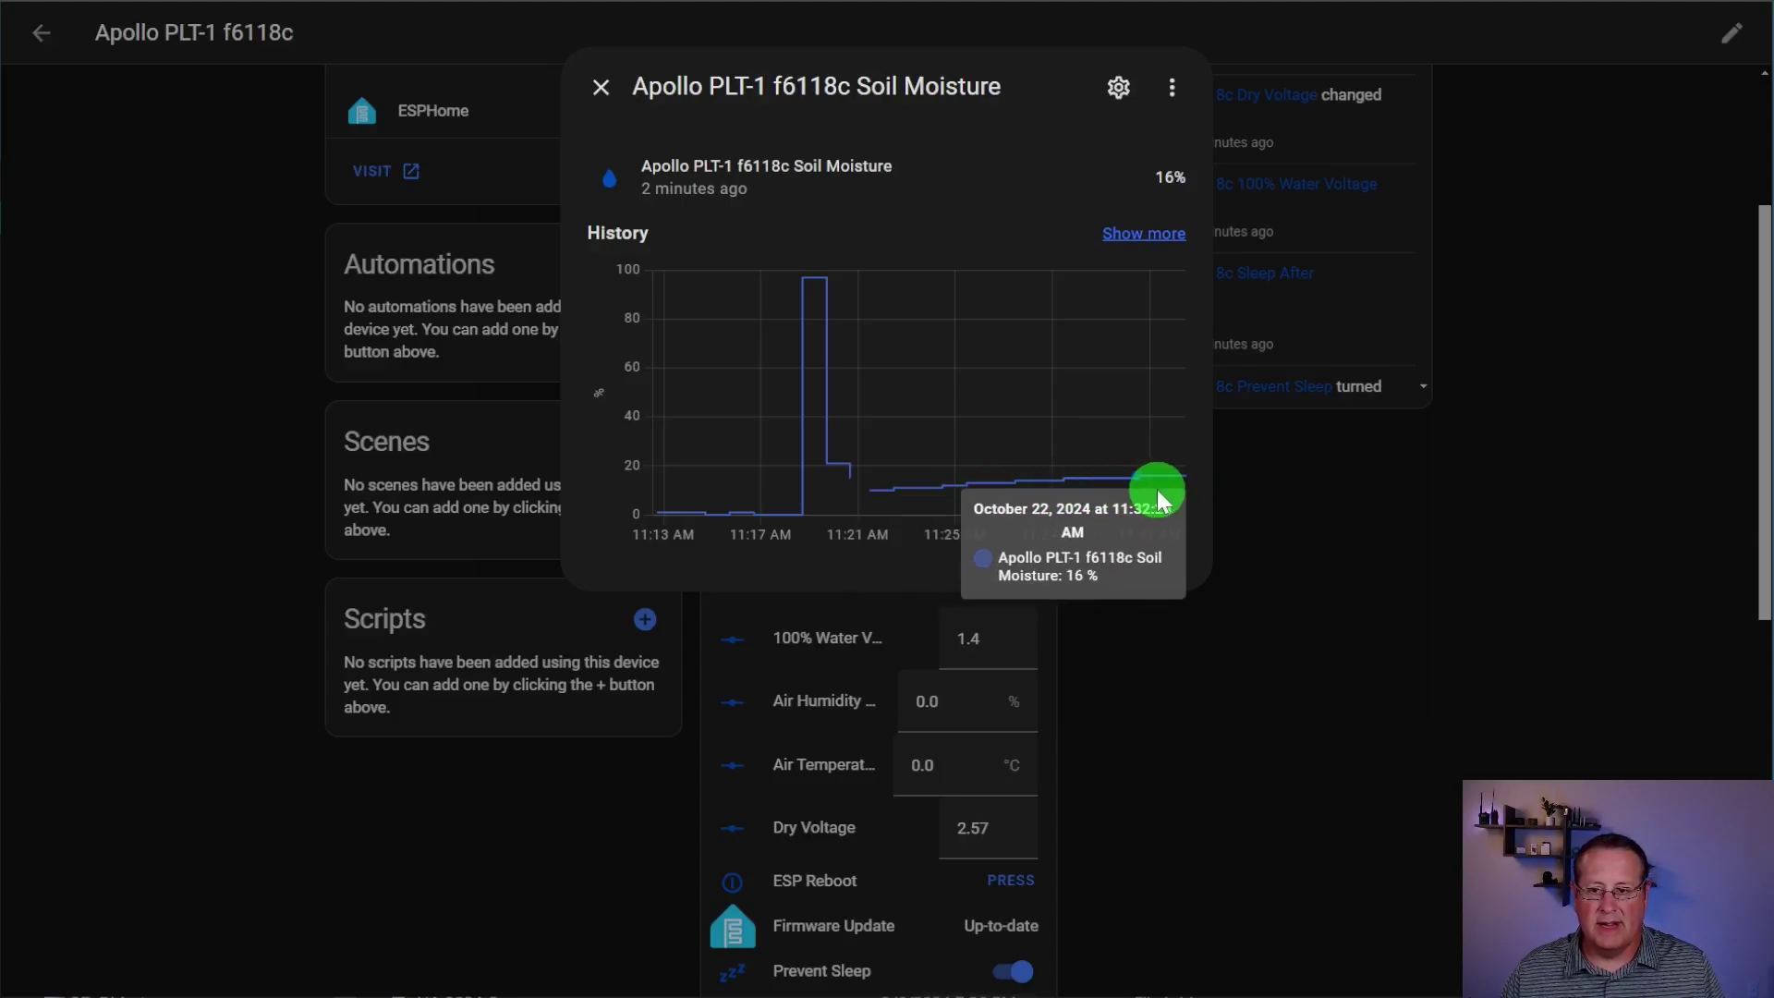
pyautogui.moveTo(912, 497)
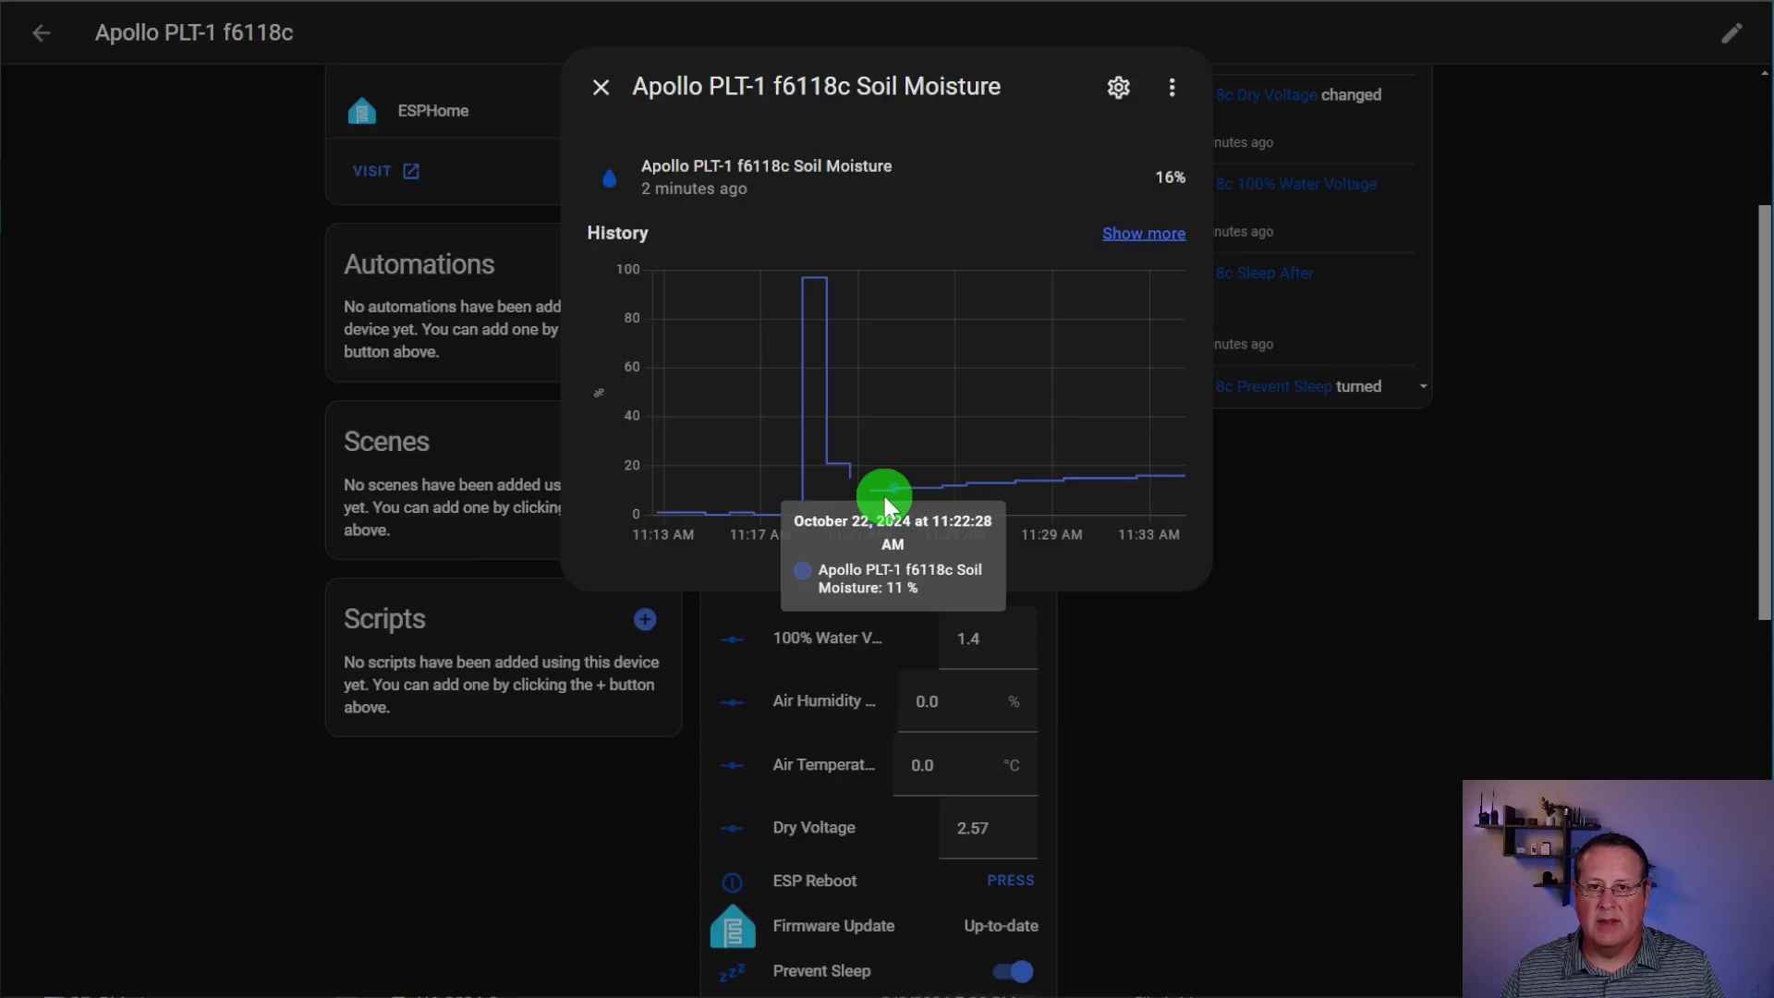
pyautogui.moveTo(1176, 473)
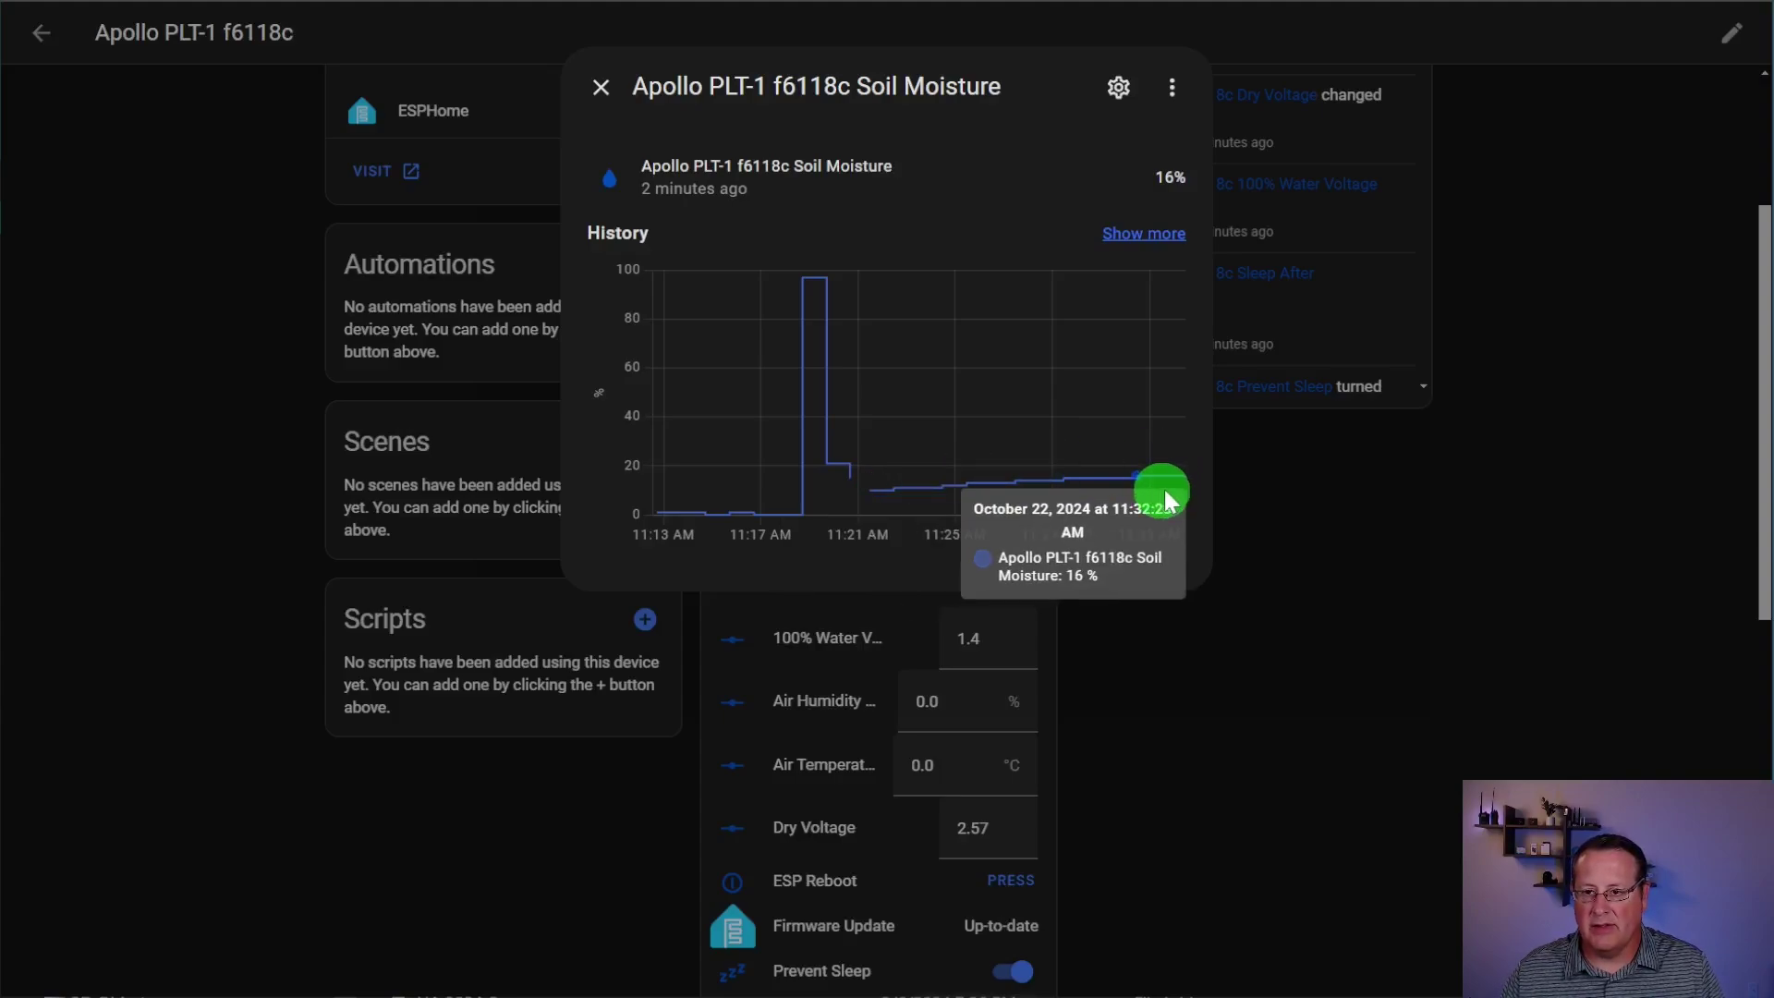
# Step: Close the Soil Moisture history and review the Sensors card, with Air Temperature at 78.85 °F
pyautogui.click(601, 87)
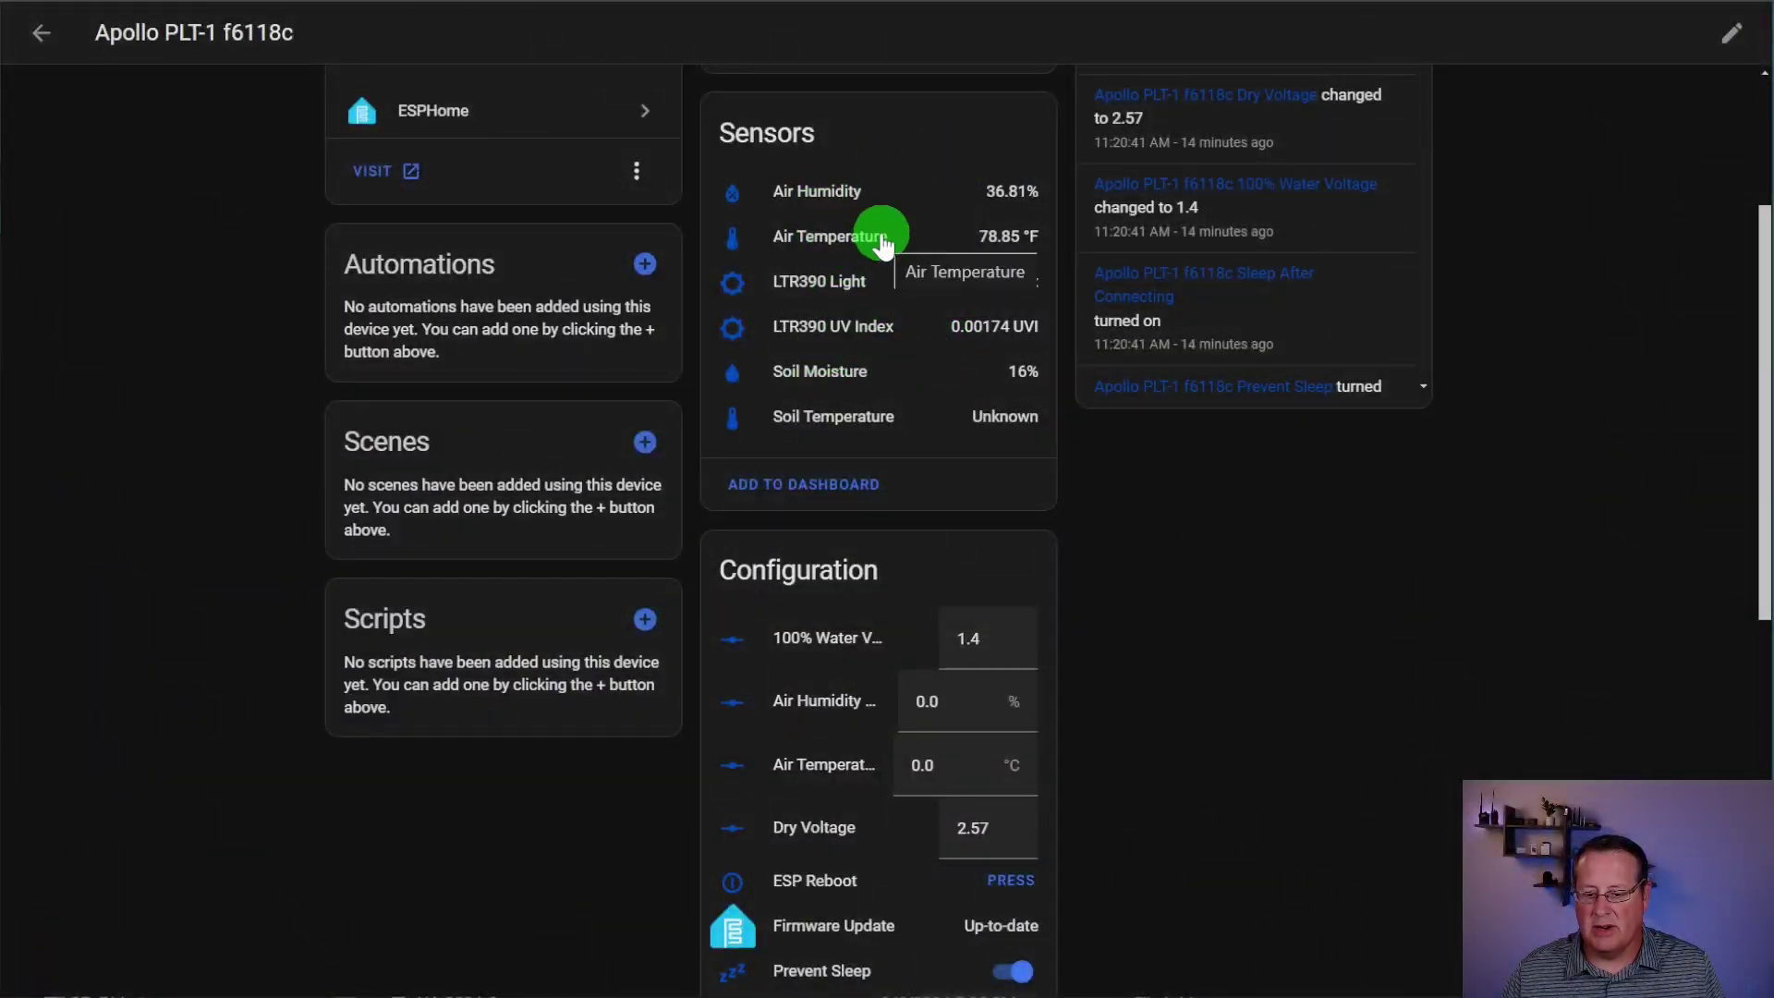
pyautogui.scroll(-2, 730, 719)
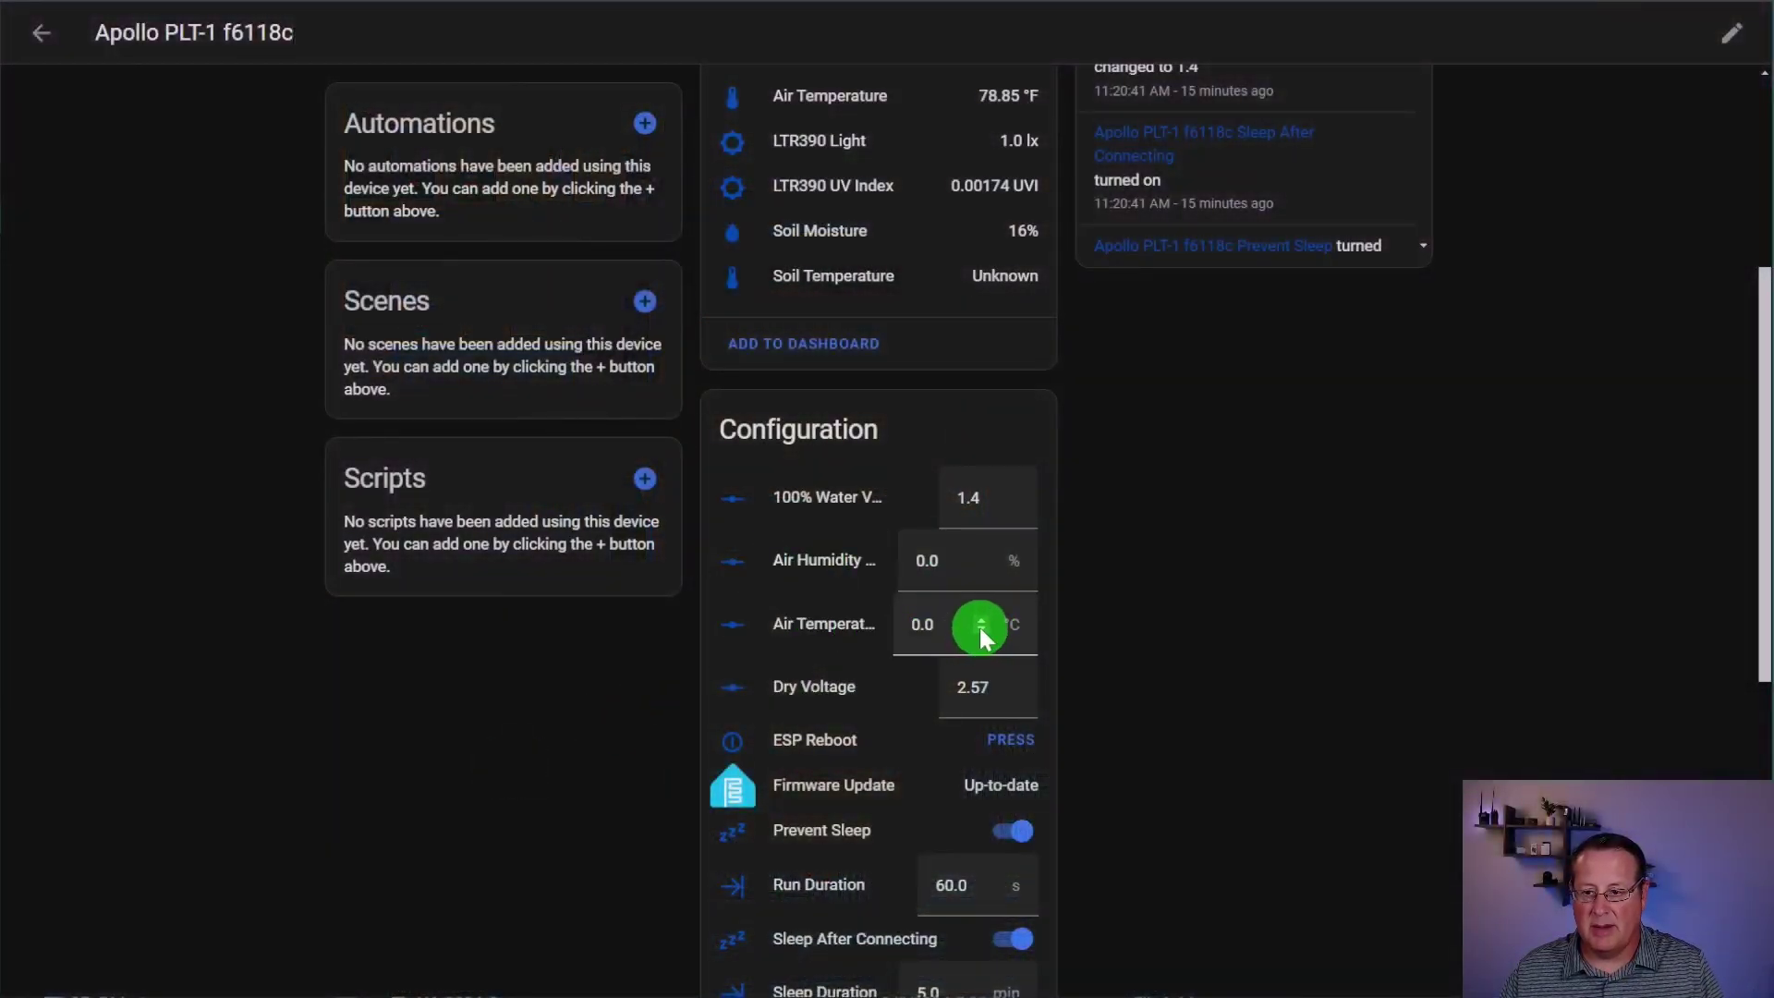
# Step: Set the Air Temperature offset to 3.0 °C, bringing the reading to 71.11 °F
pyautogui.click(981, 630)
pyautogui.click(980, 629)
pyautogui.click(982, 621)
pyautogui.click(981, 621)
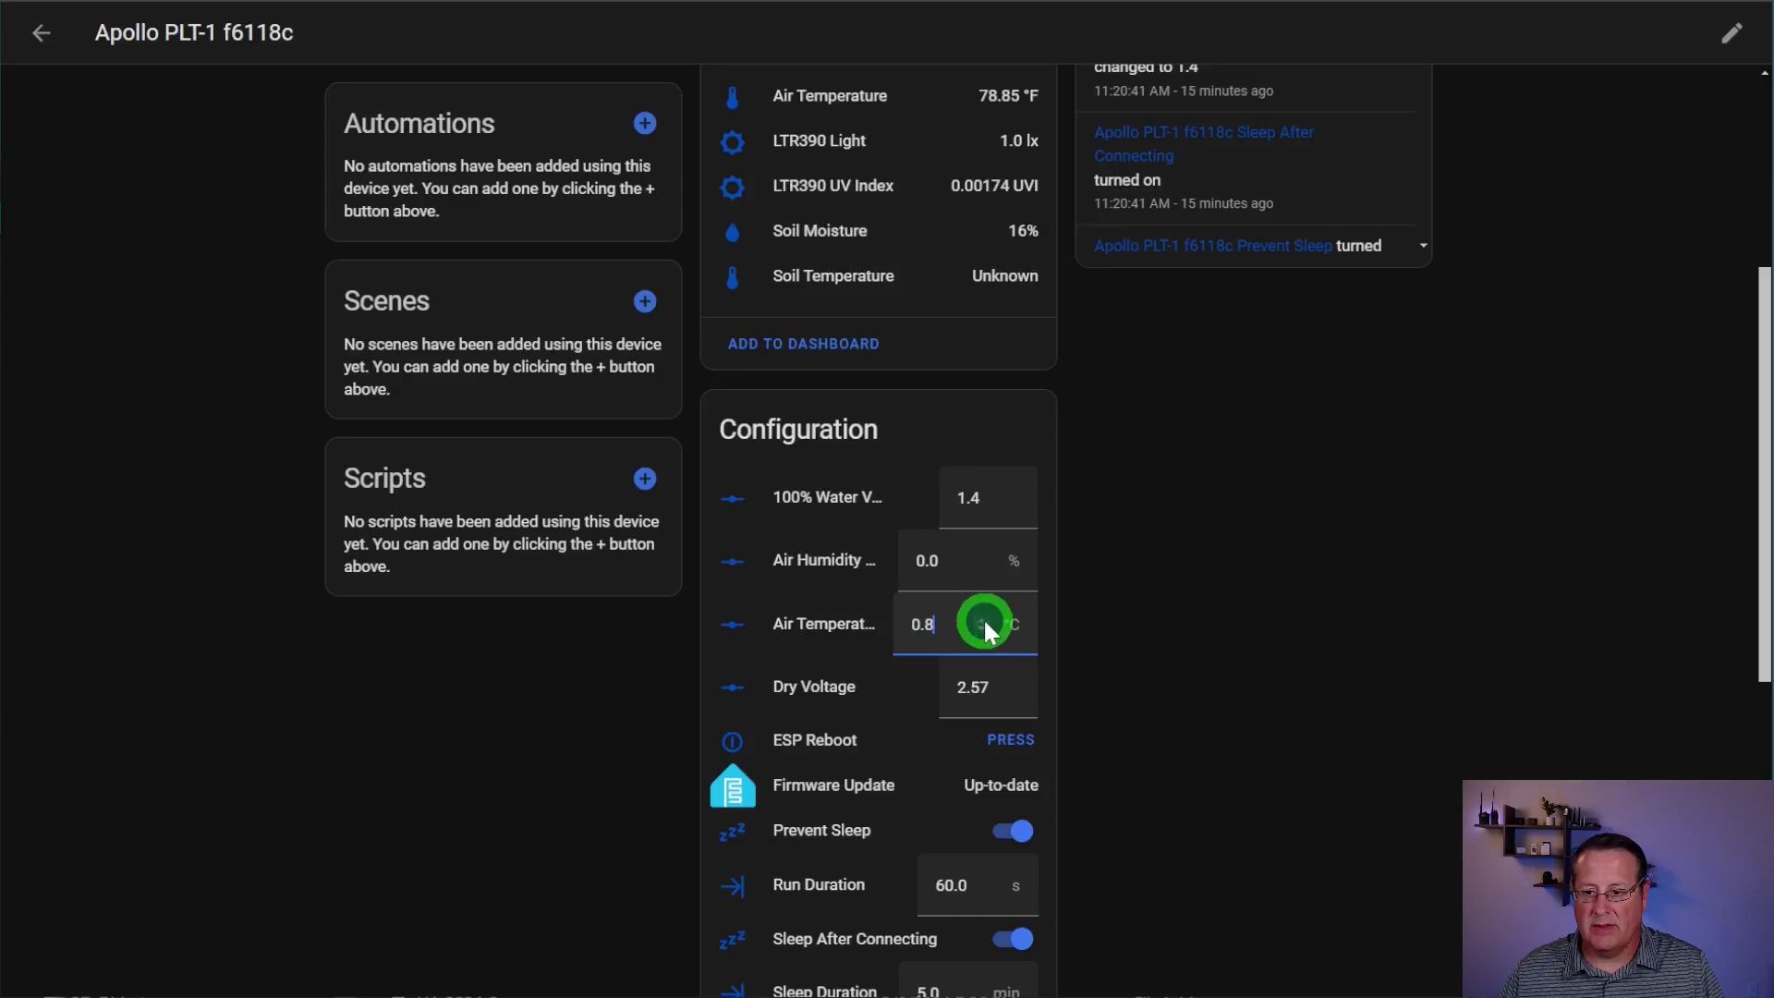
pyautogui.click(984, 619)
pyautogui.click(984, 619)
pyautogui.click(983, 619)
pyautogui.moveTo(982, 622); pyautogui.dragTo(979, 622)
pyautogui.scroll(5, 1172, 645)
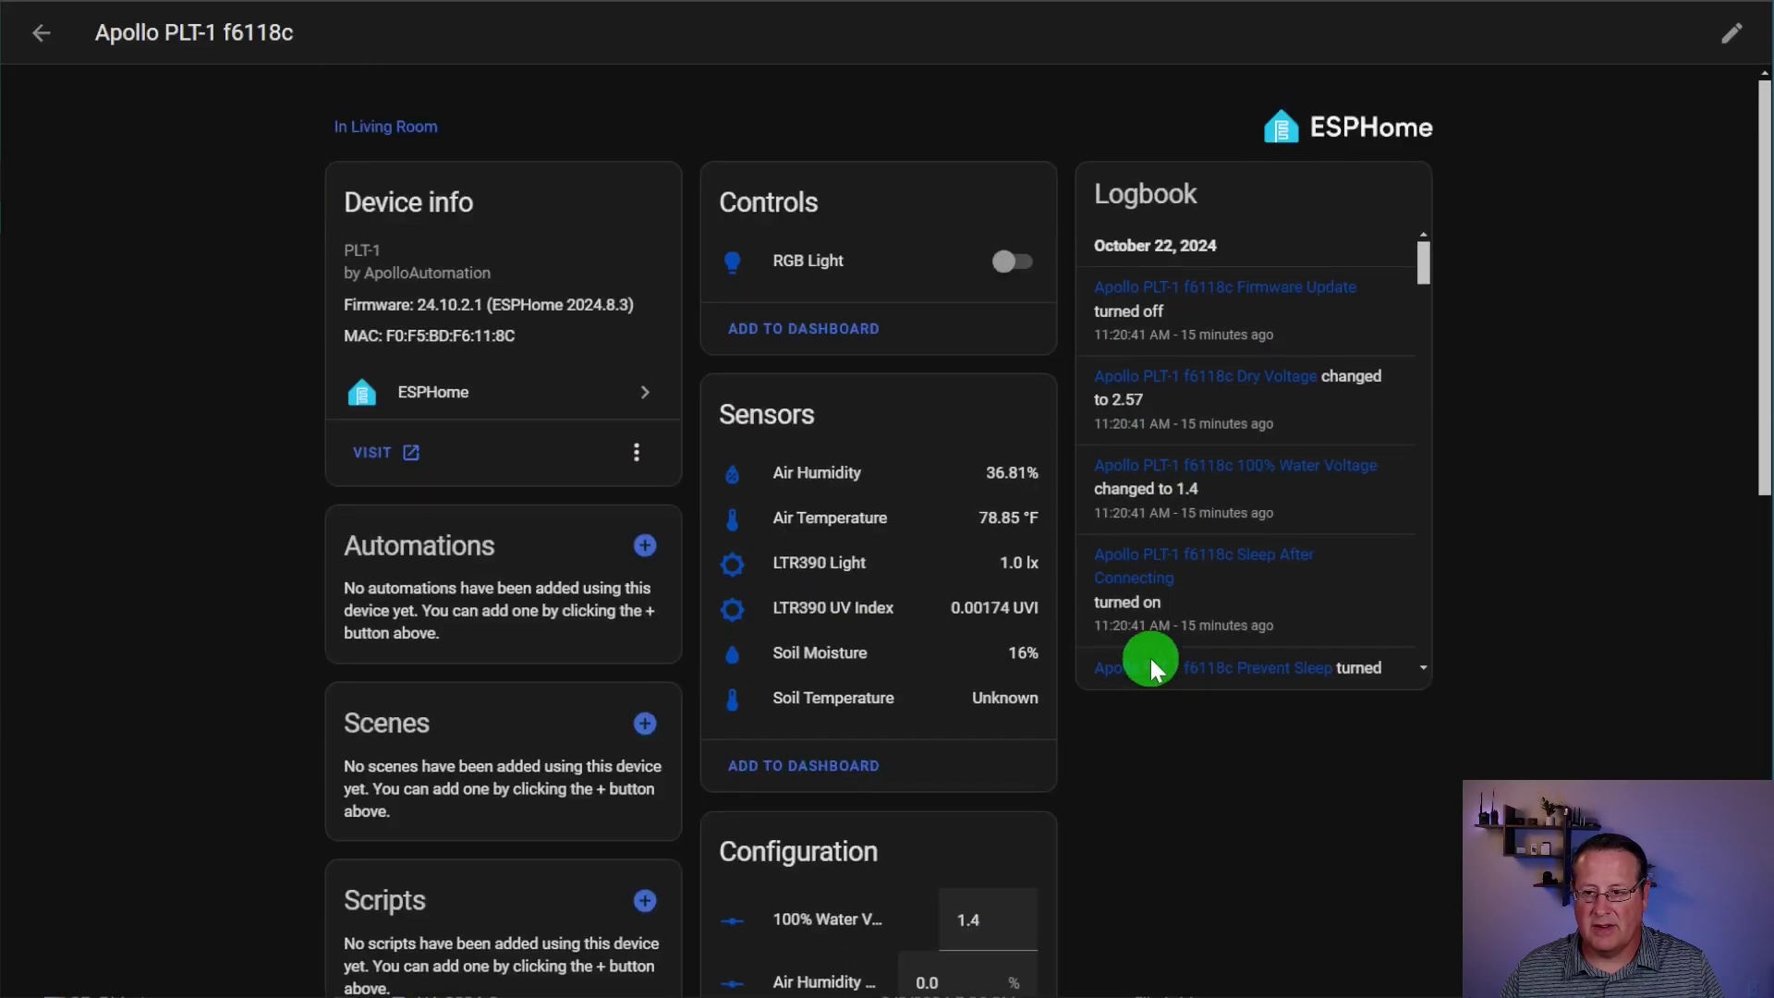
pyautogui.scroll(-3, 1257, 745)
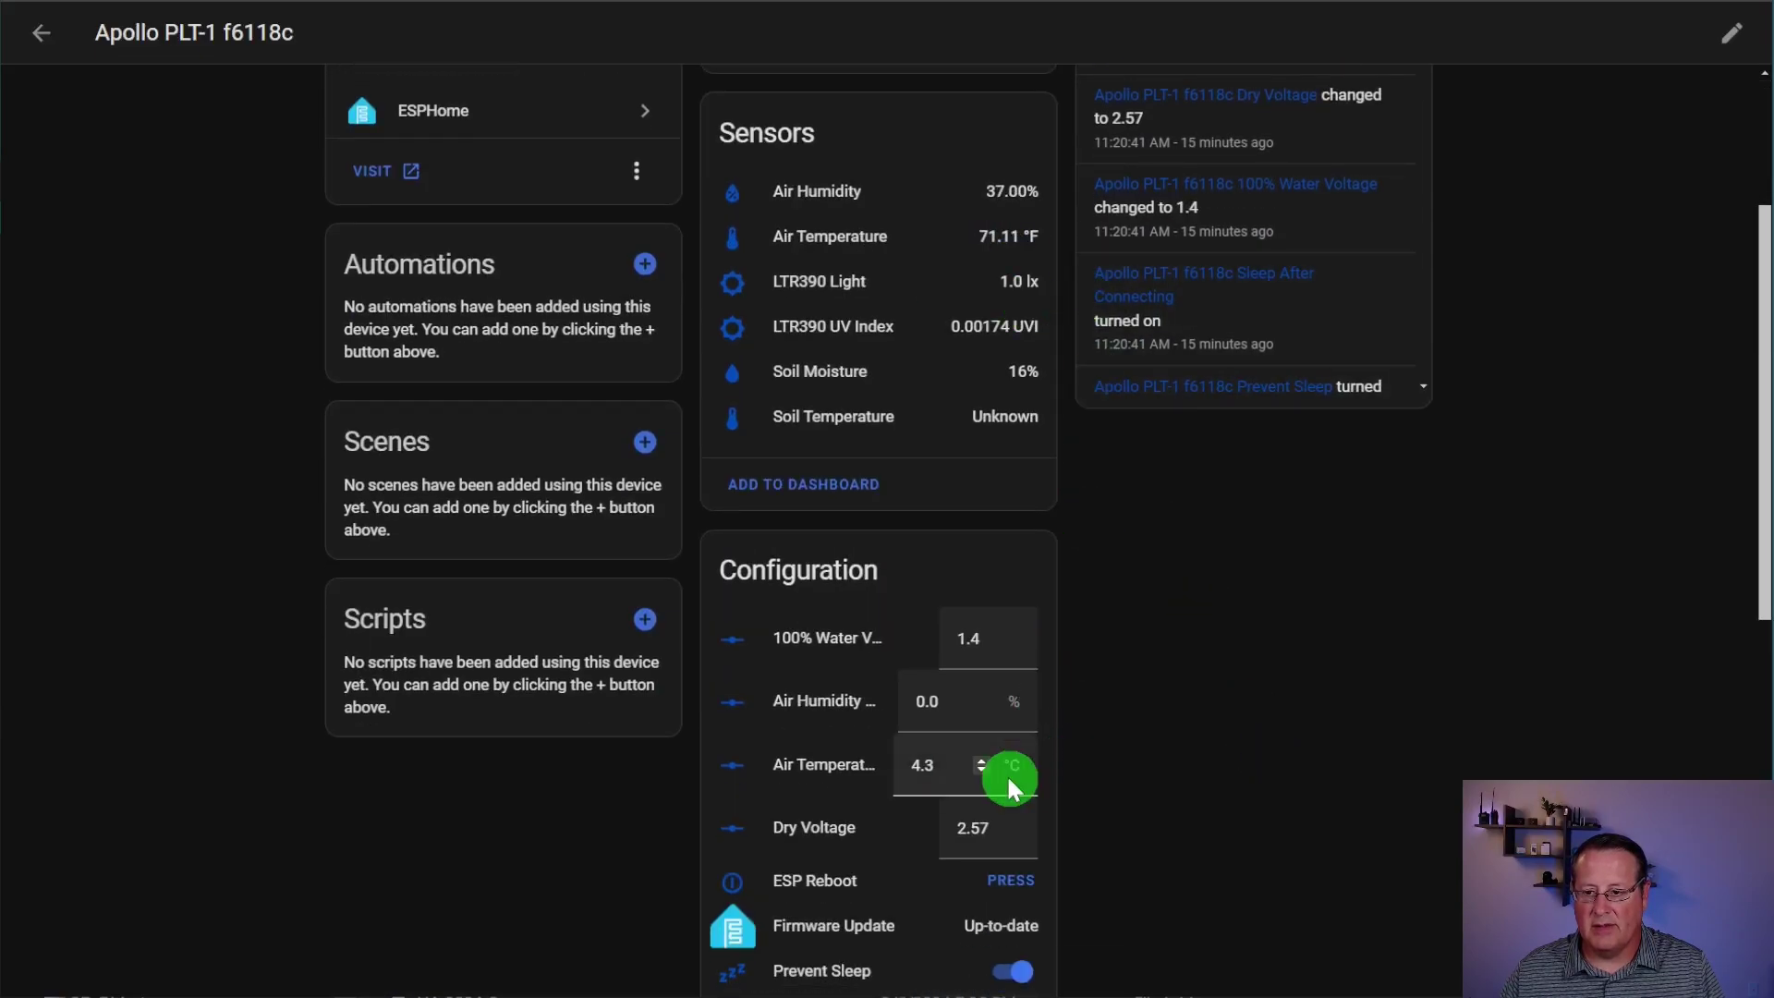
pyautogui.moveTo(985, 768); pyautogui.dragTo(983, 769)
pyautogui.click(1176, 750)
pyautogui.click(1283, 379)
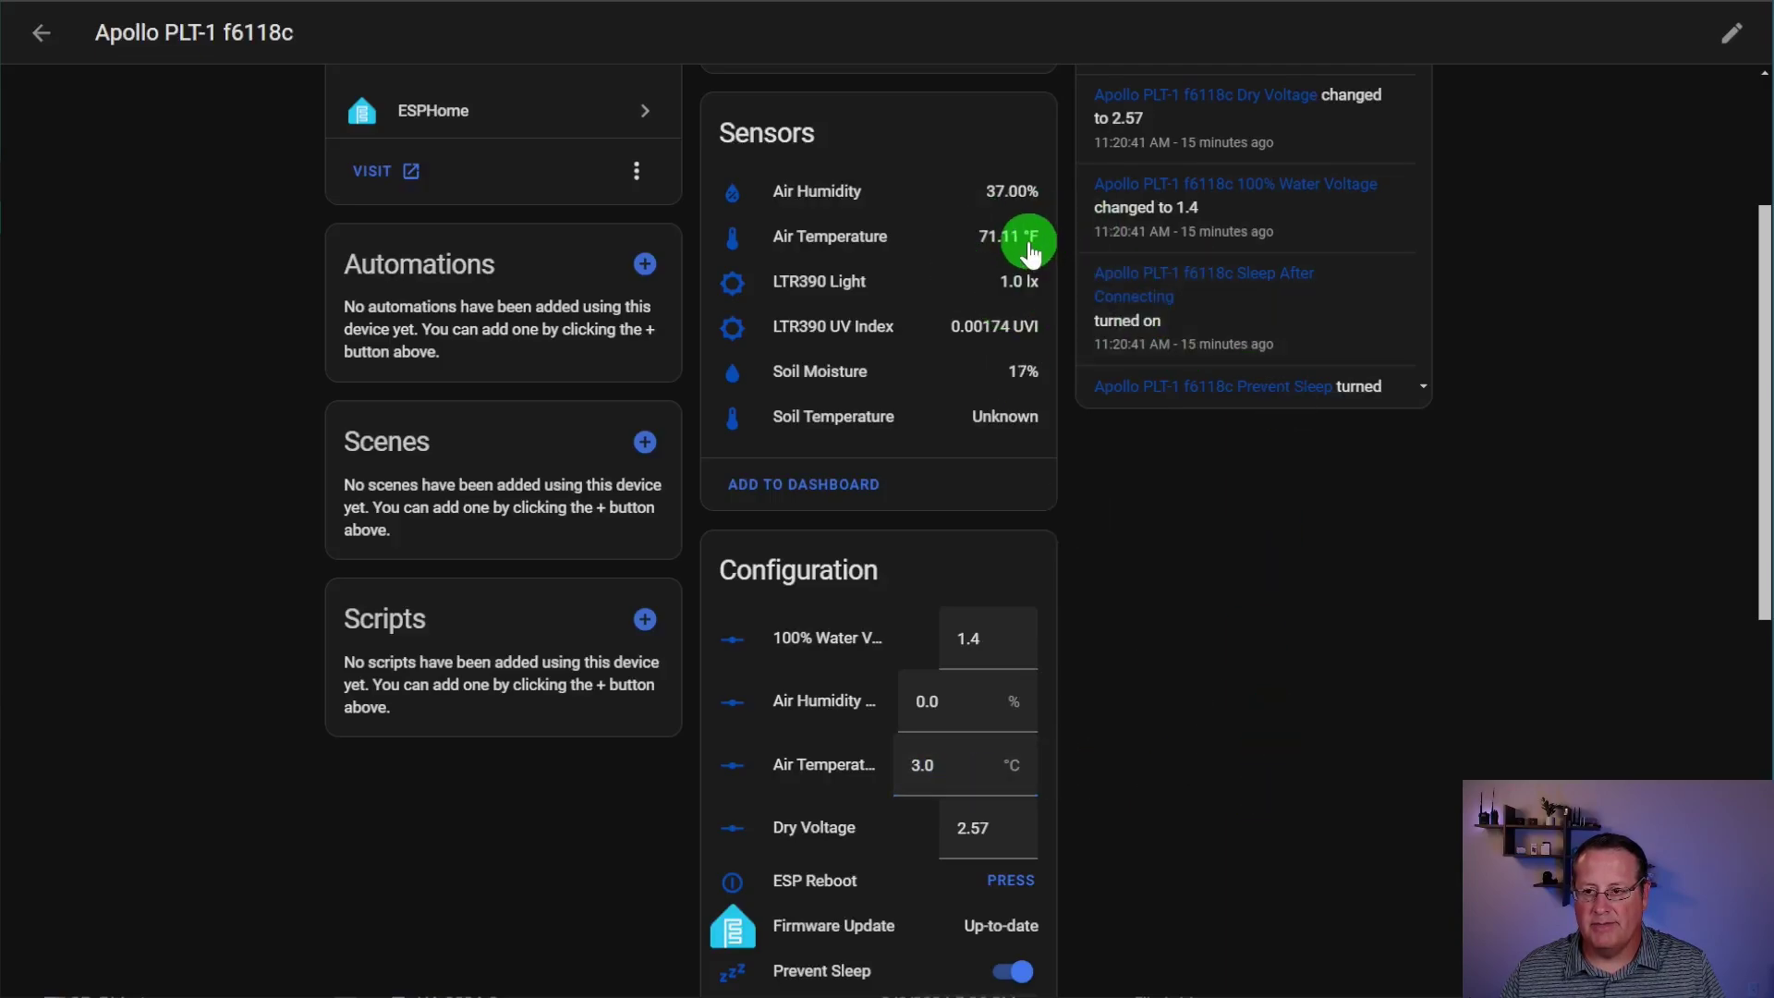
pyautogui.scroll(2, 1179, 740)
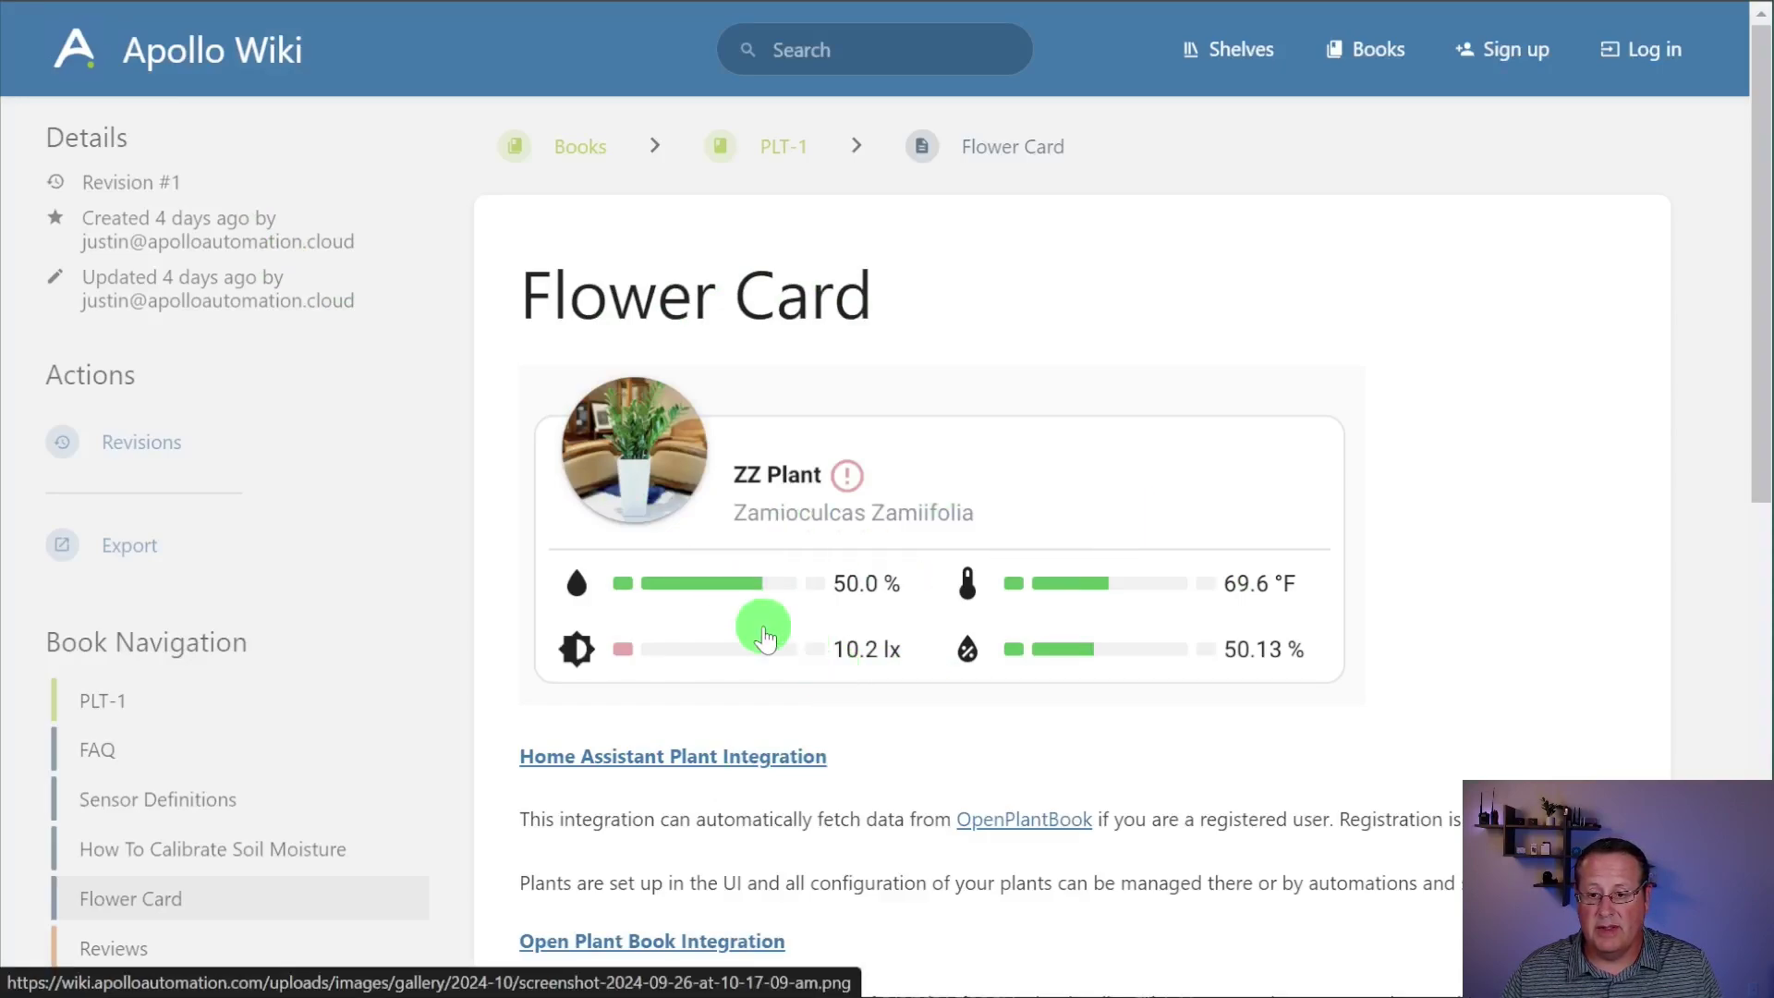
pyautogui.scroll(-2, 765, 622)
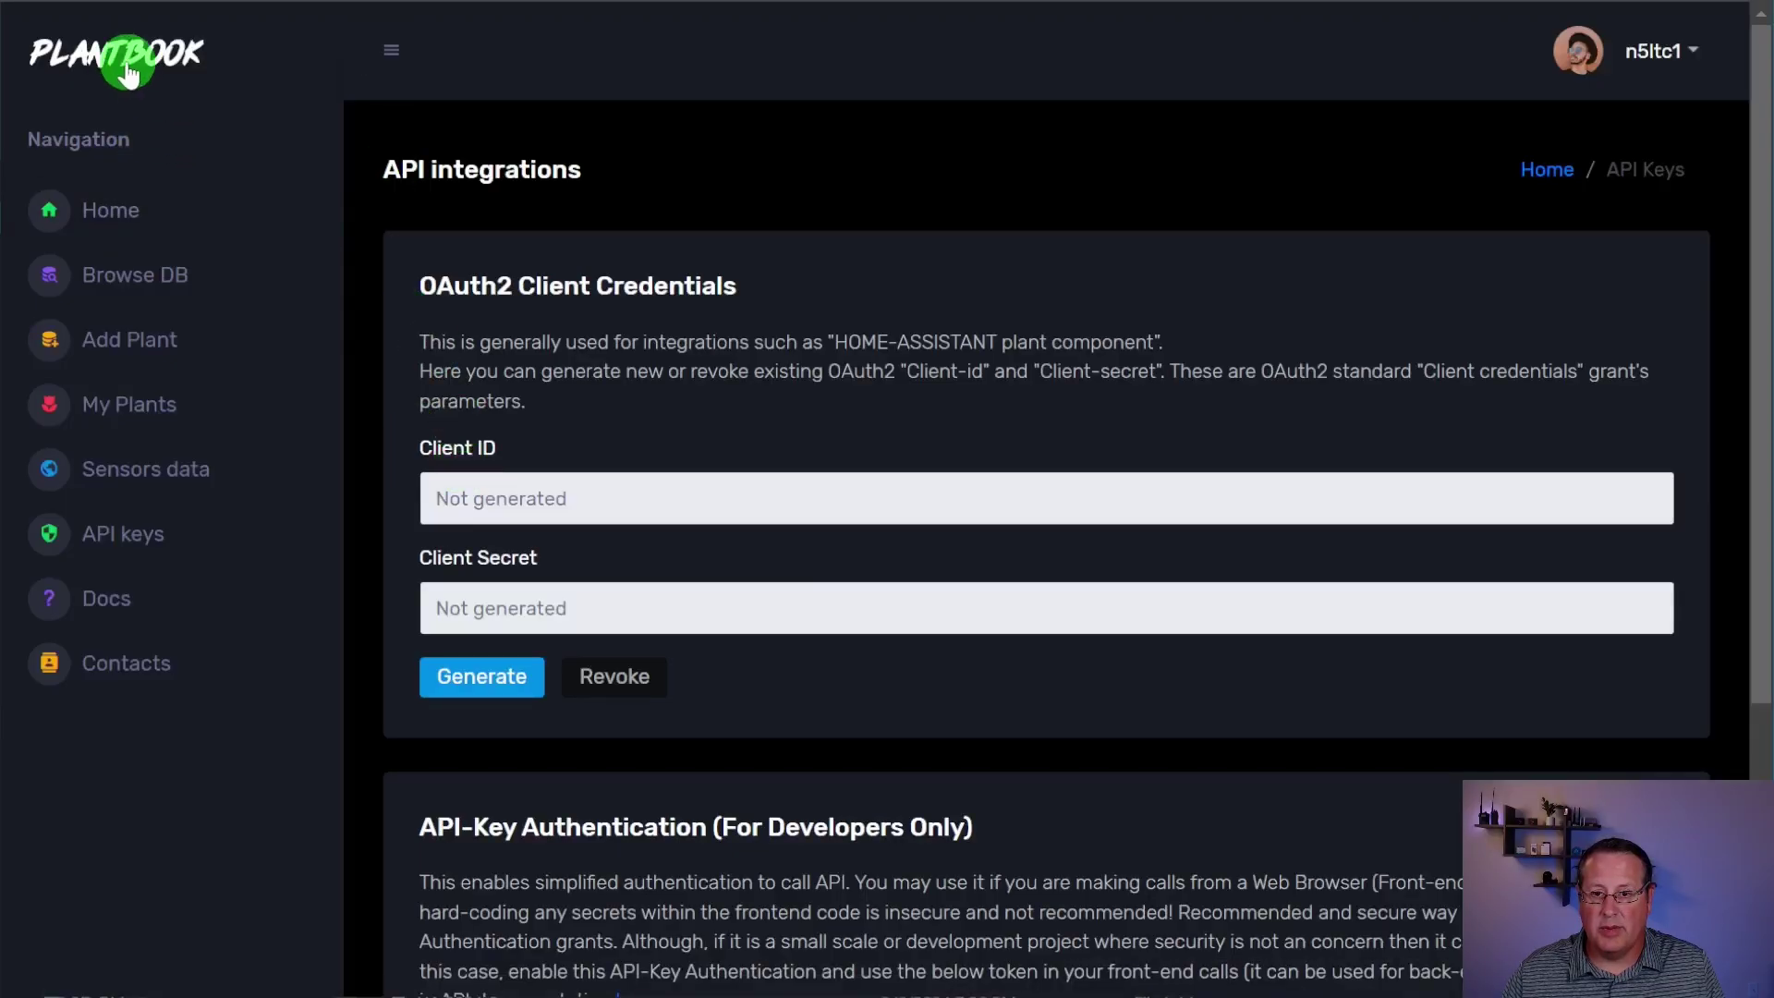
# Step: Leave the Open Plantbook welcome page for the Apollo Wiki's Flower Card page
pyautogui.click(189, 275)
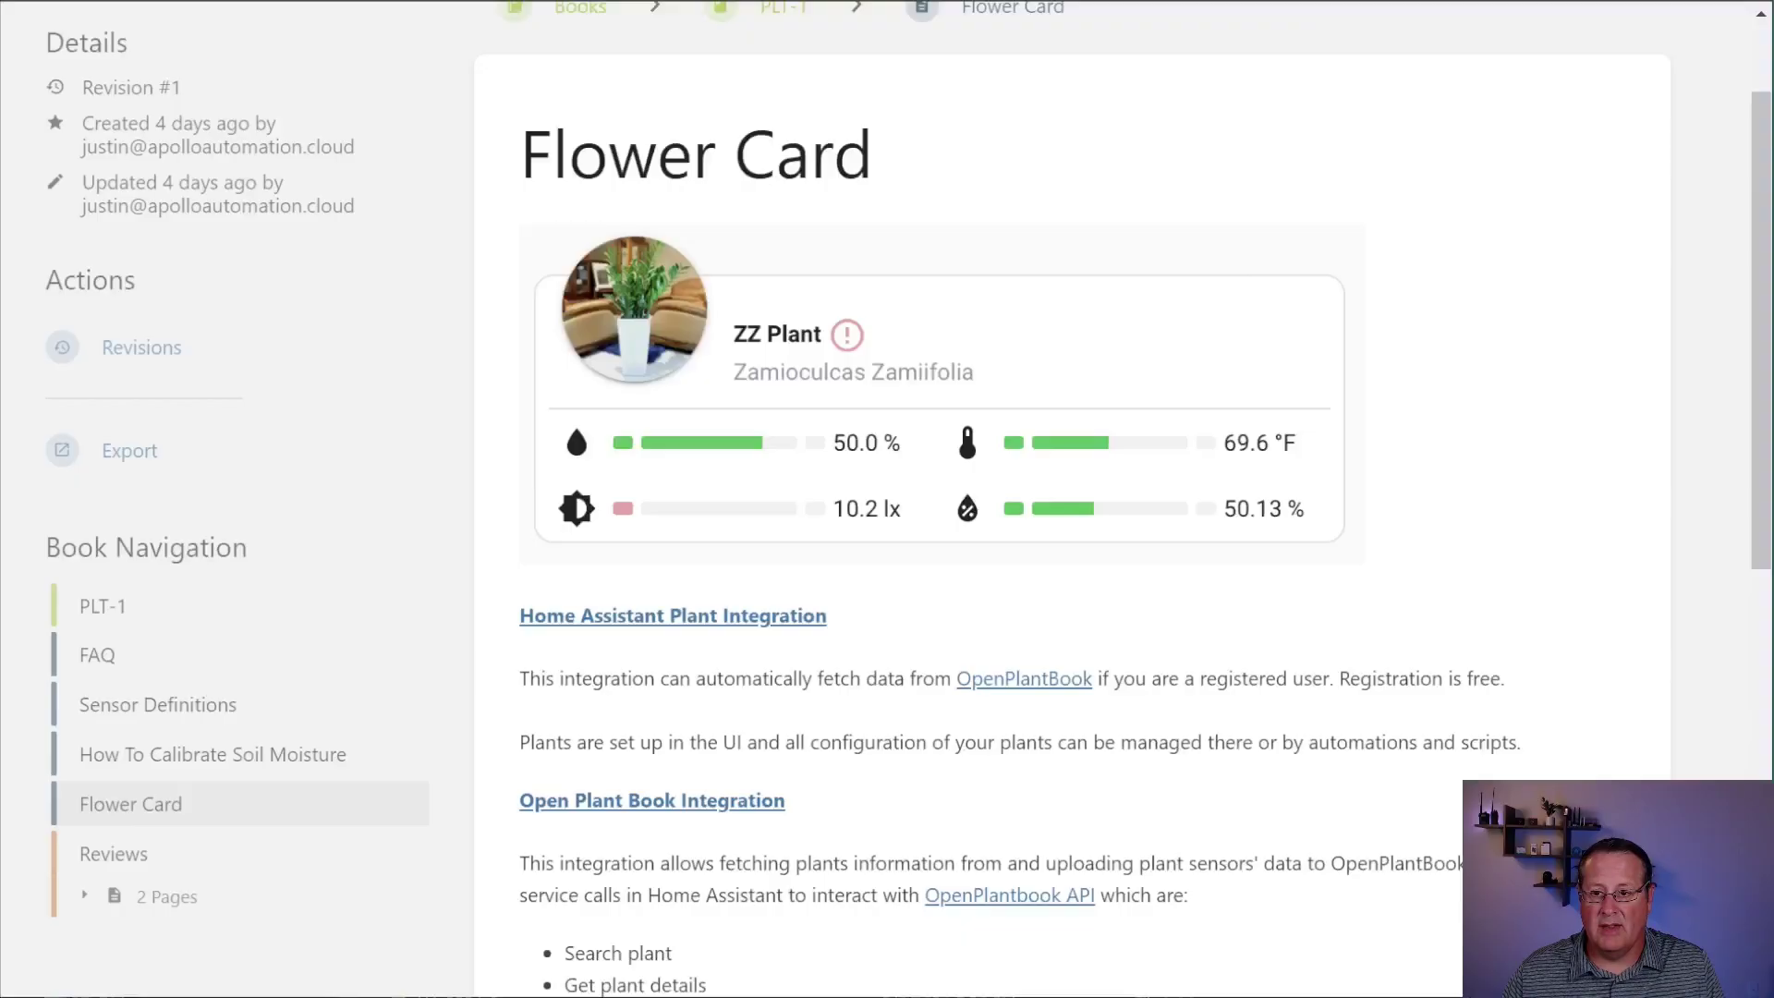
pyautogui.click(747, 390)
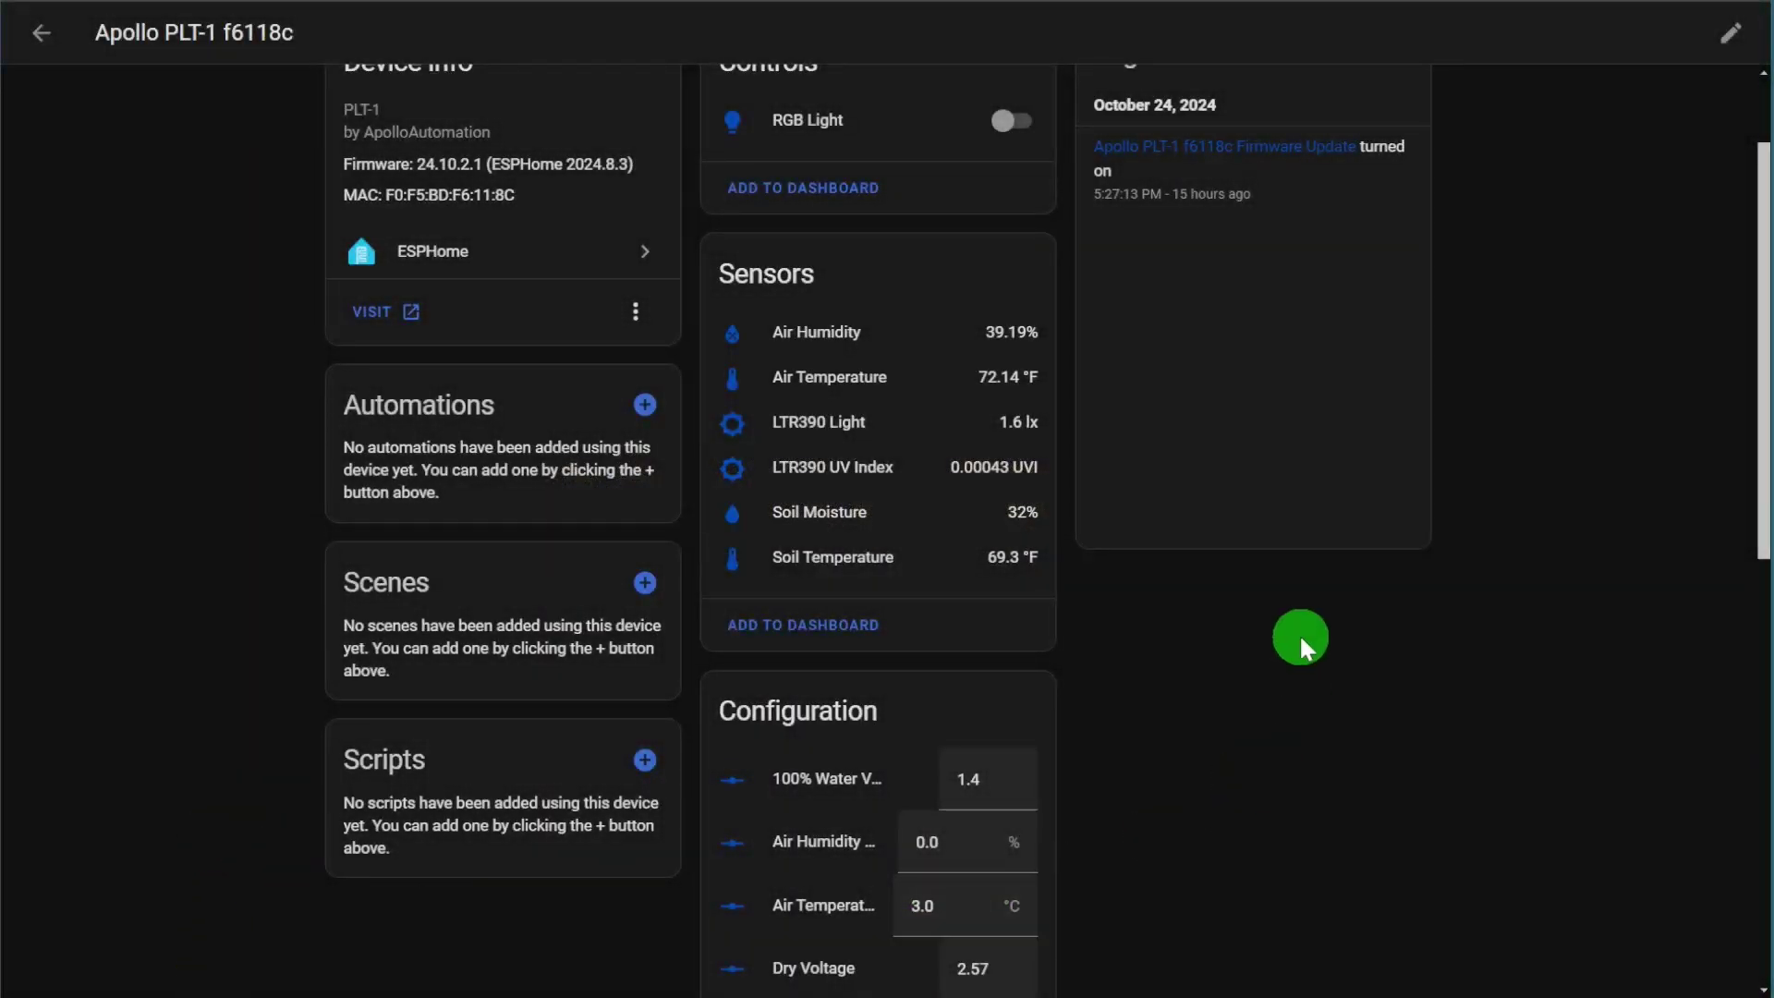
# Step: Open the full Soil Moisture history page from the sensor's details dialog
pyautogui.click(832, 512)
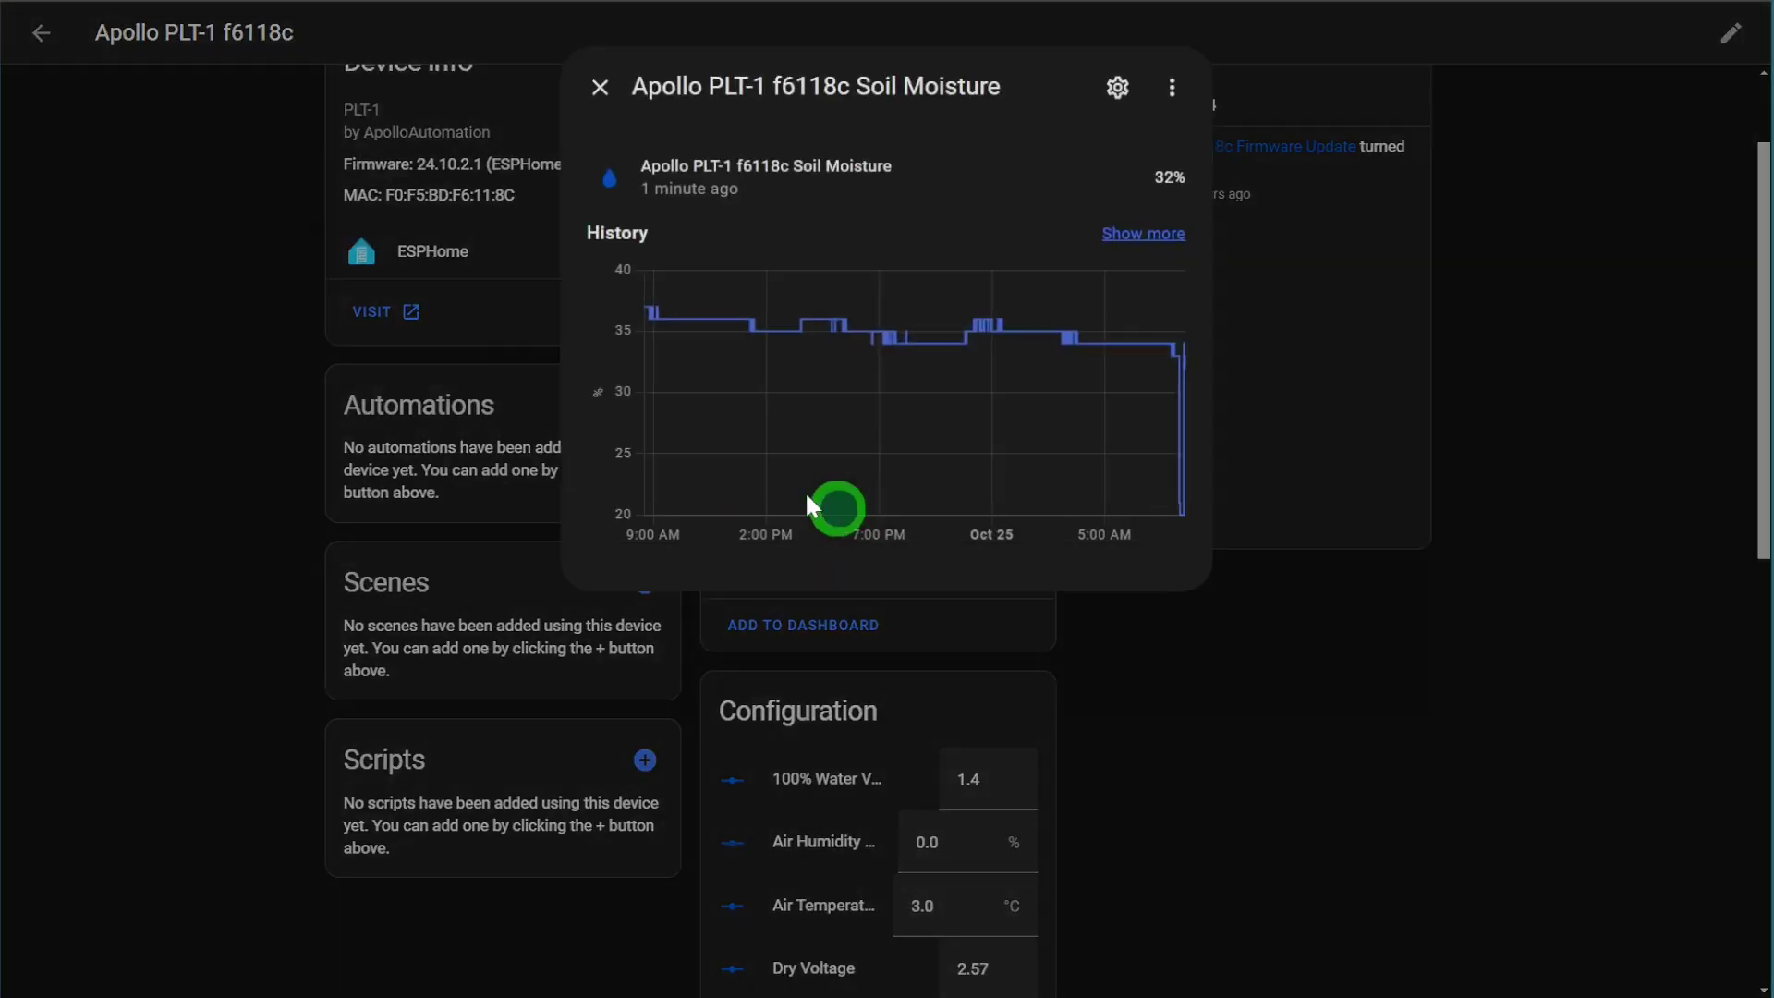
pyautogui.moveTo(651, 313)
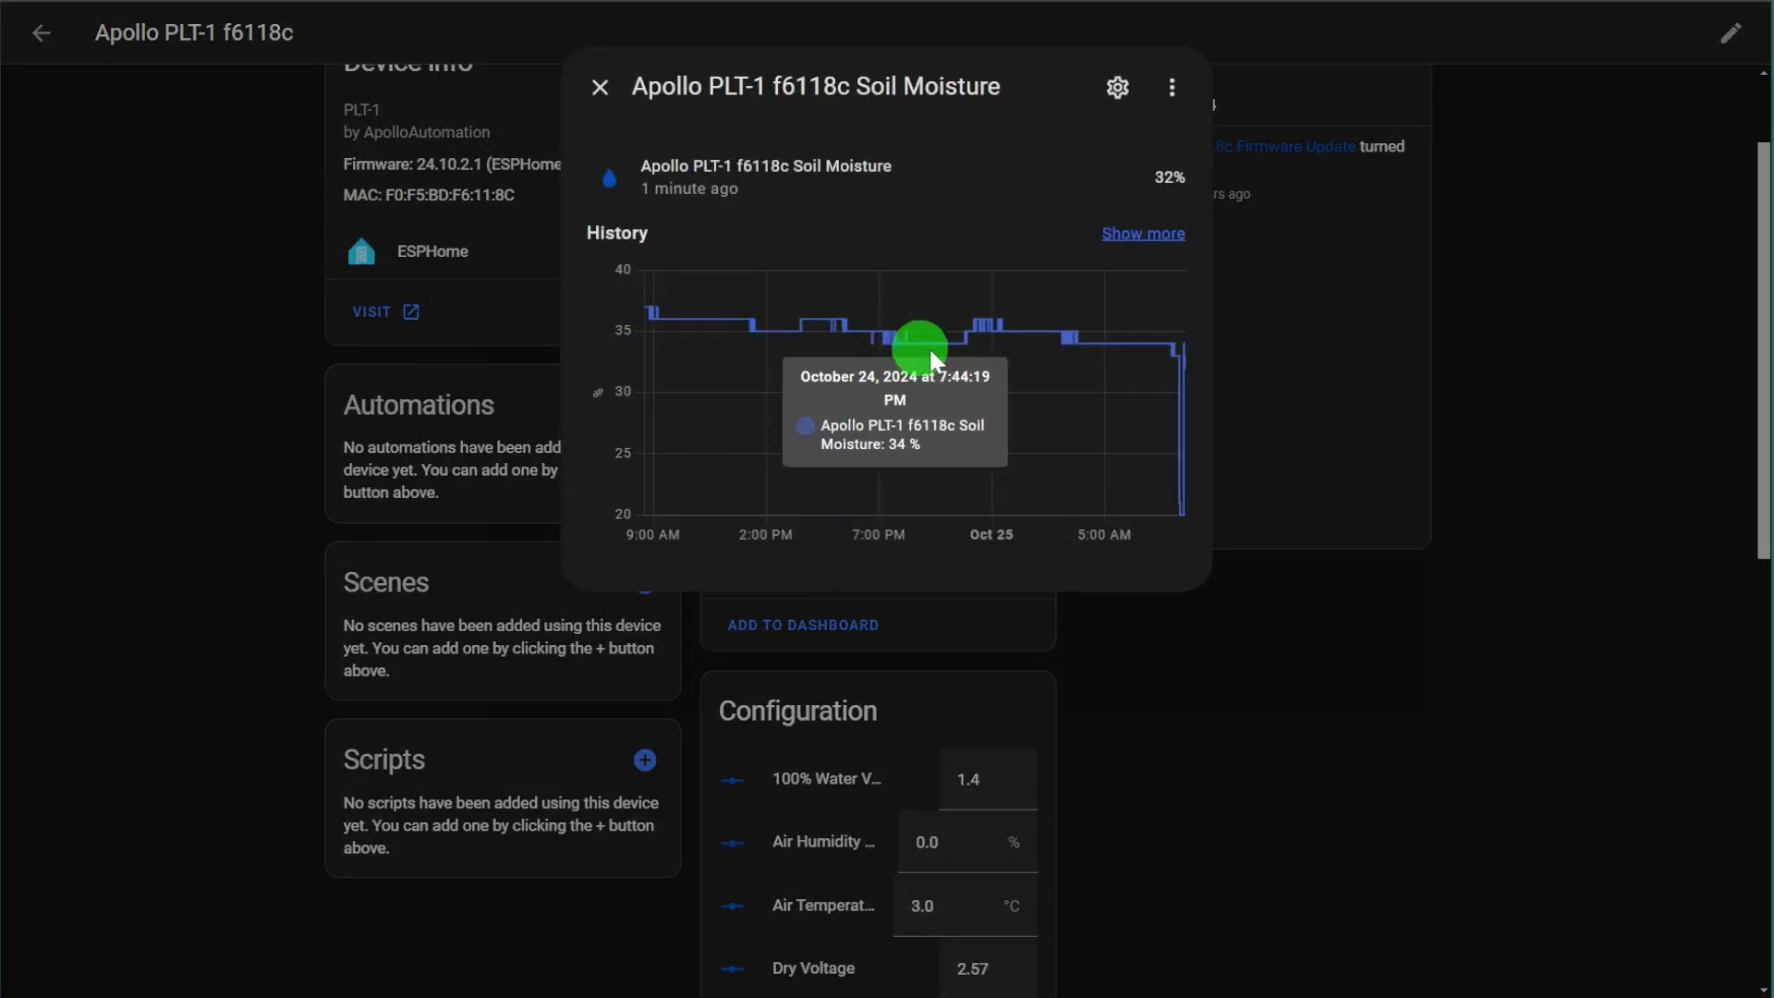
pyautogui.click(1143, 232)
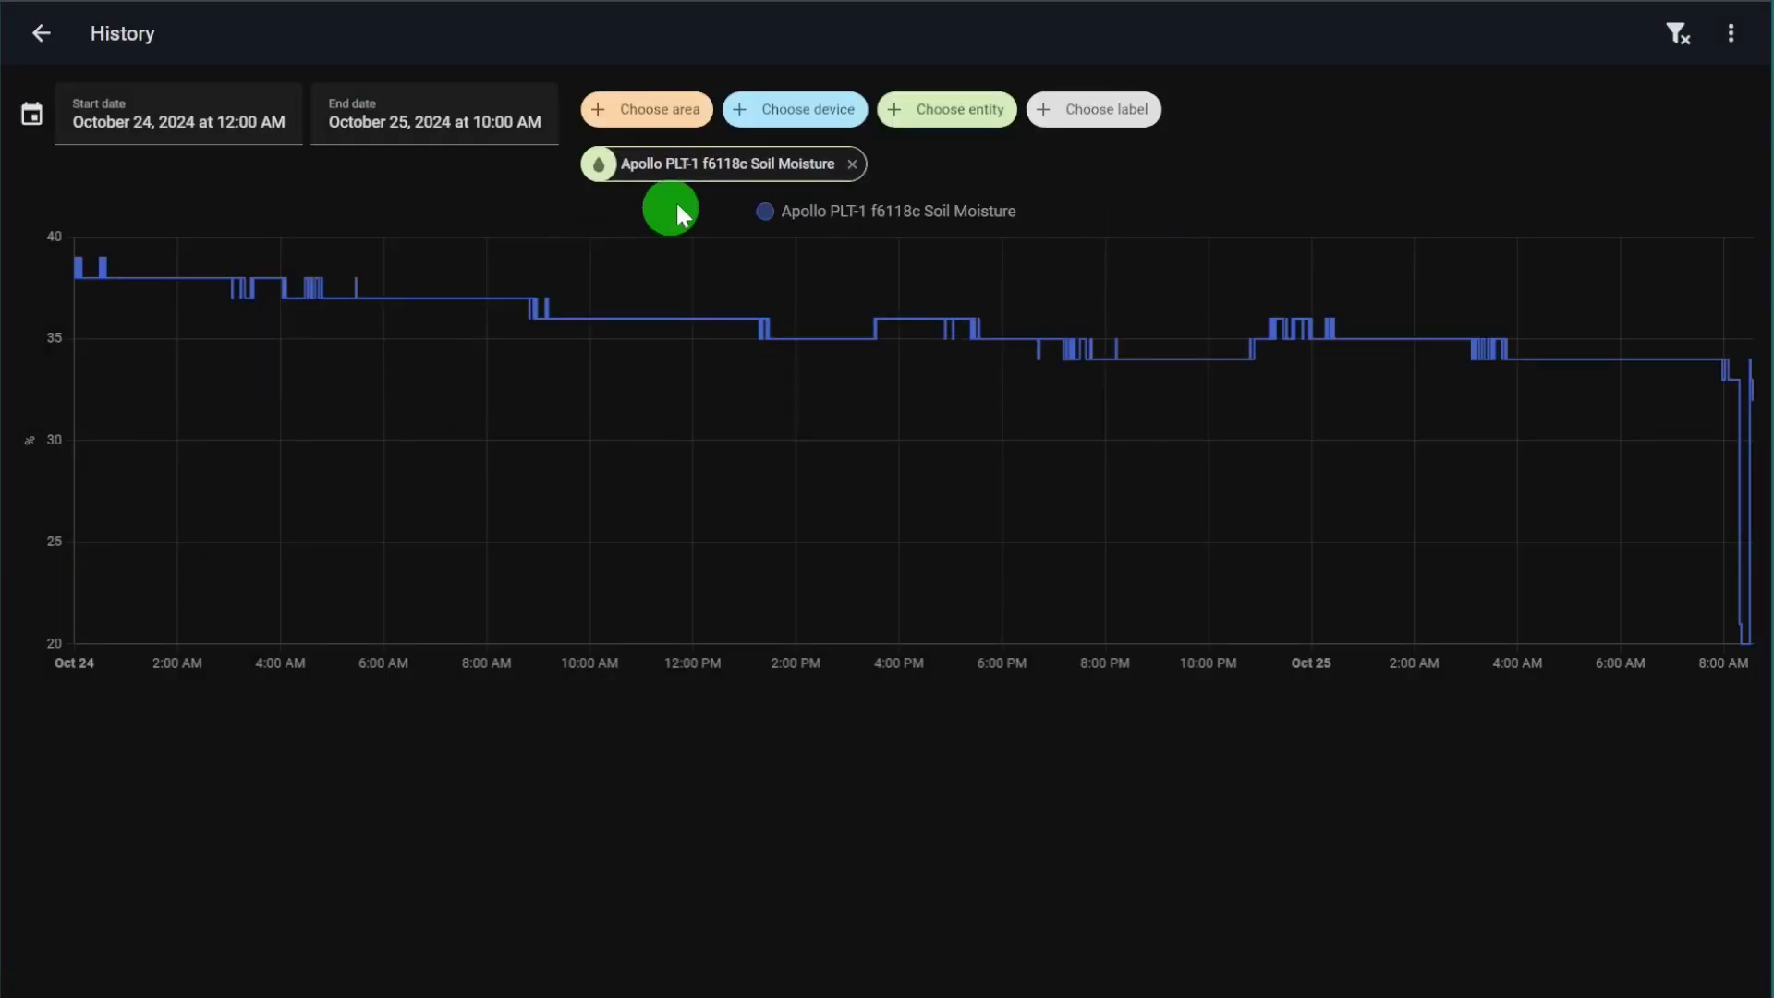
# Step: Set the history date range to October 21 through October 25, 2024, and review the chart
pyautogui.click(200, 119)
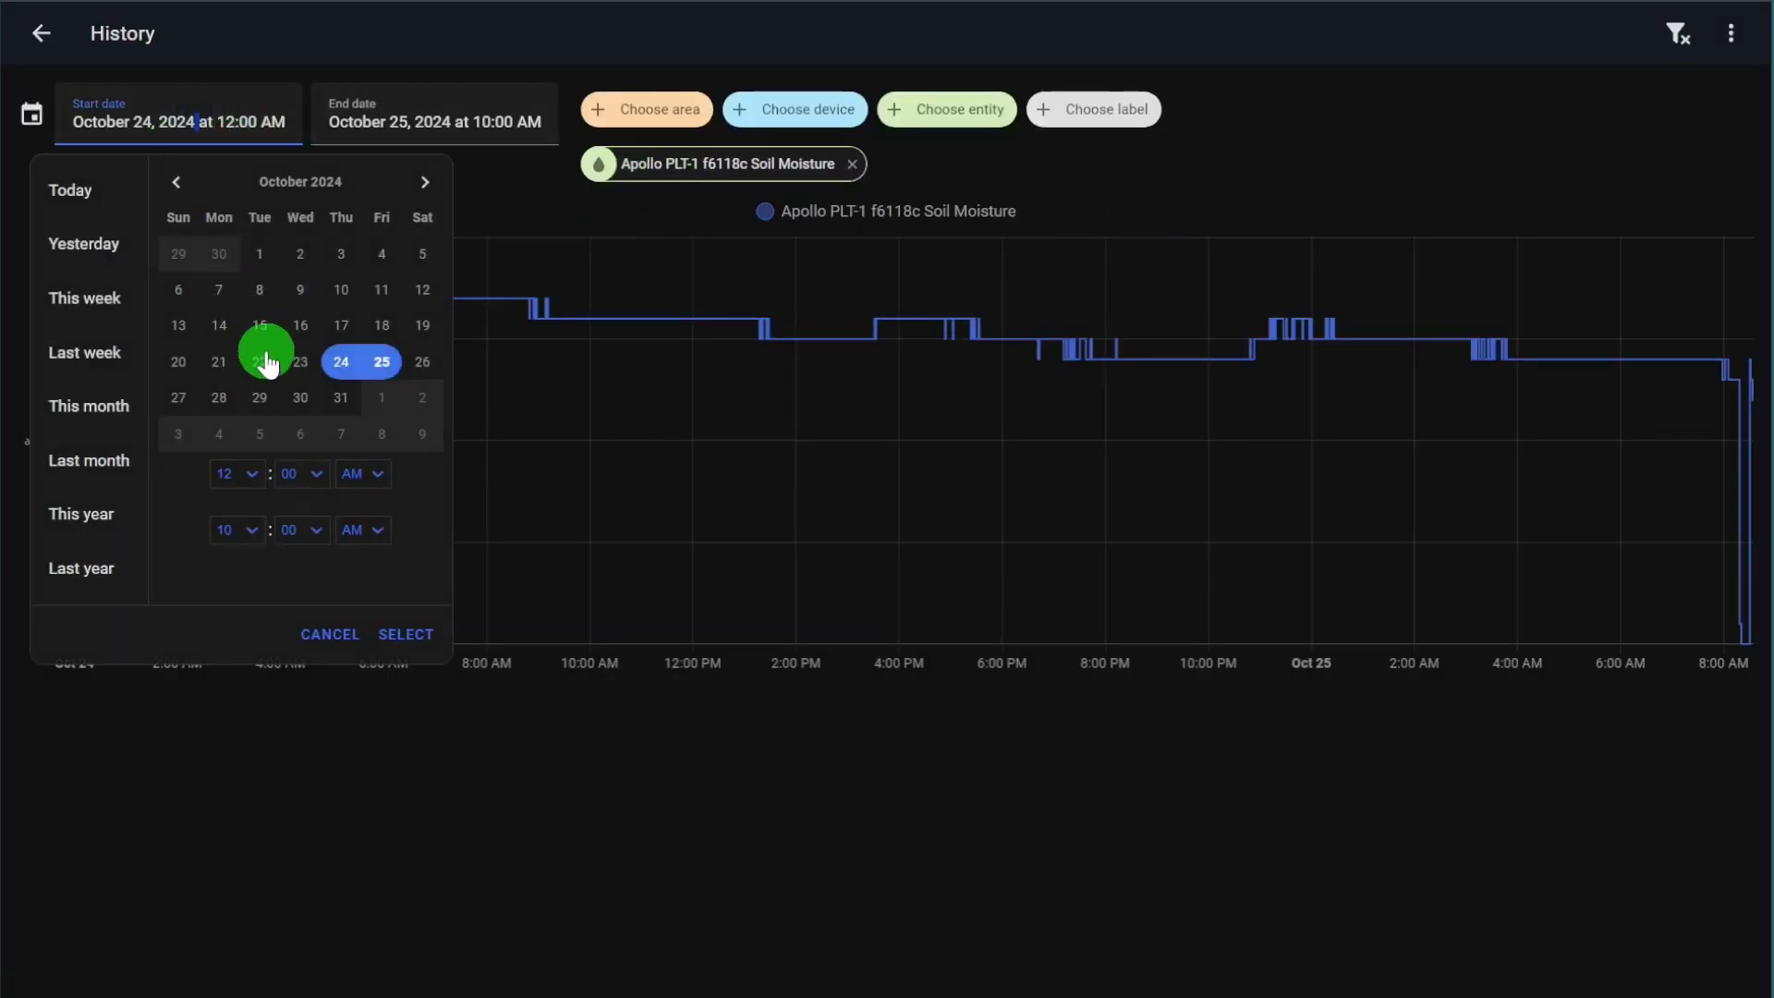
pyautogui.click(219, 361)
pyautogui.click(413, 362)
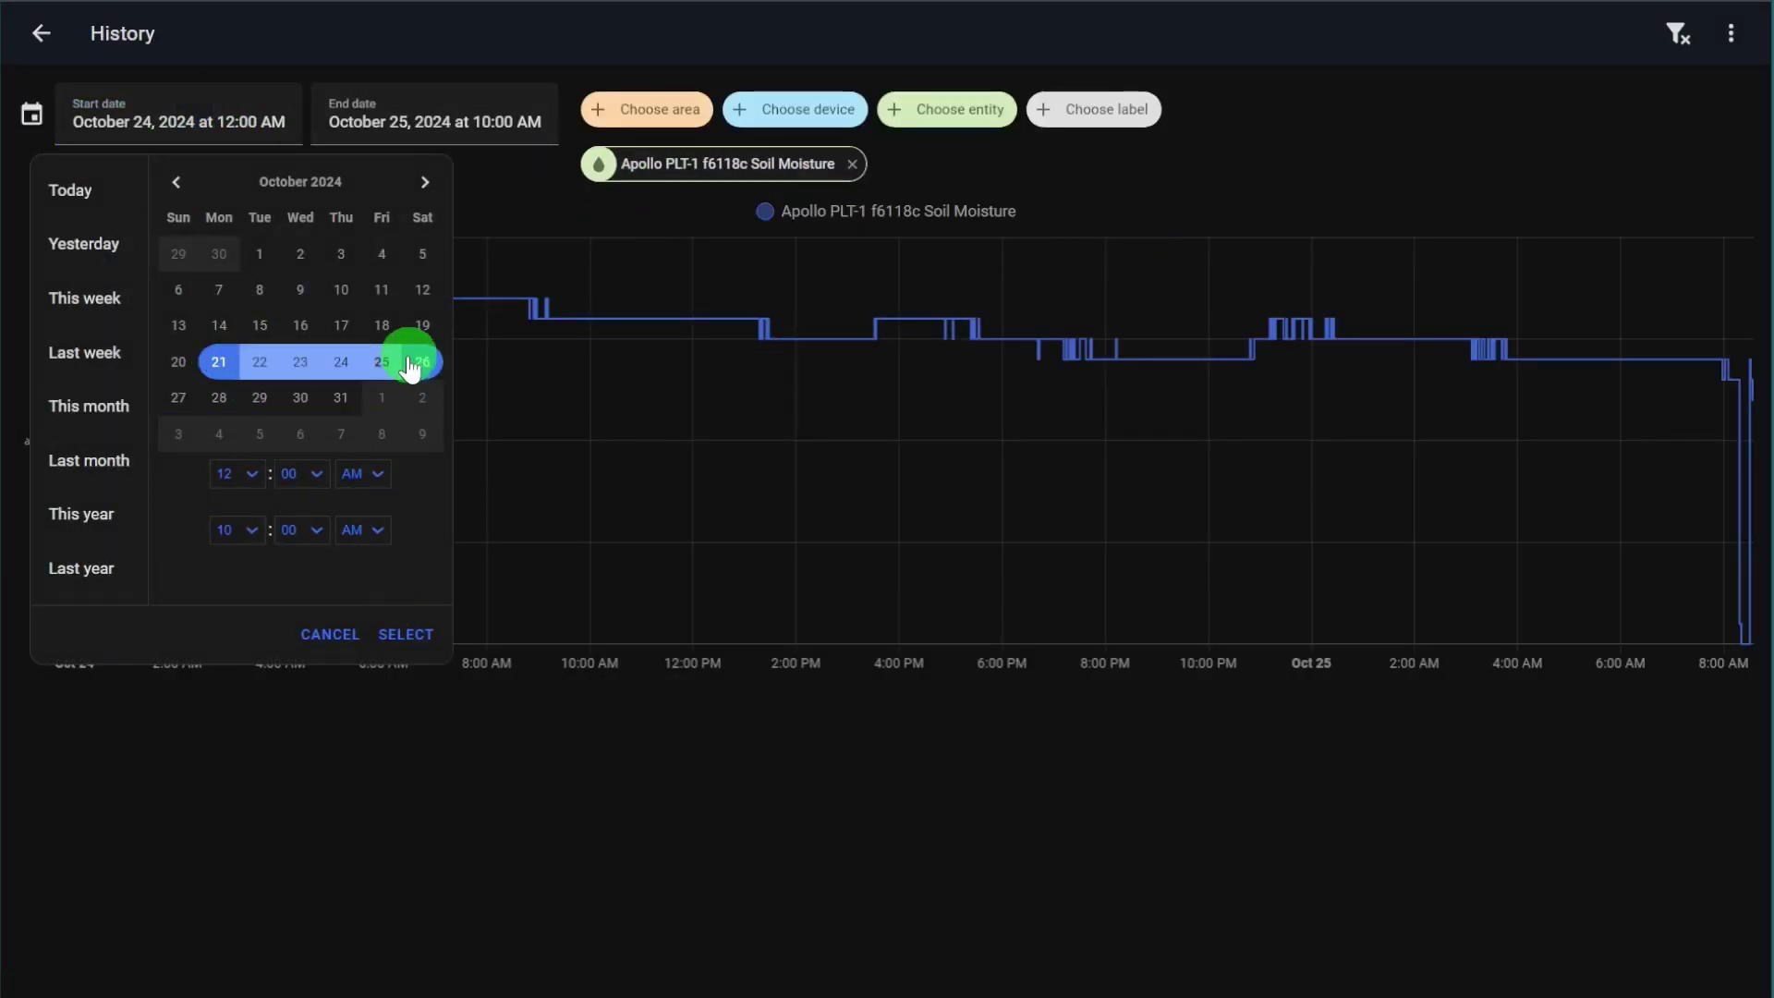
pyautogui.click(418, 644)
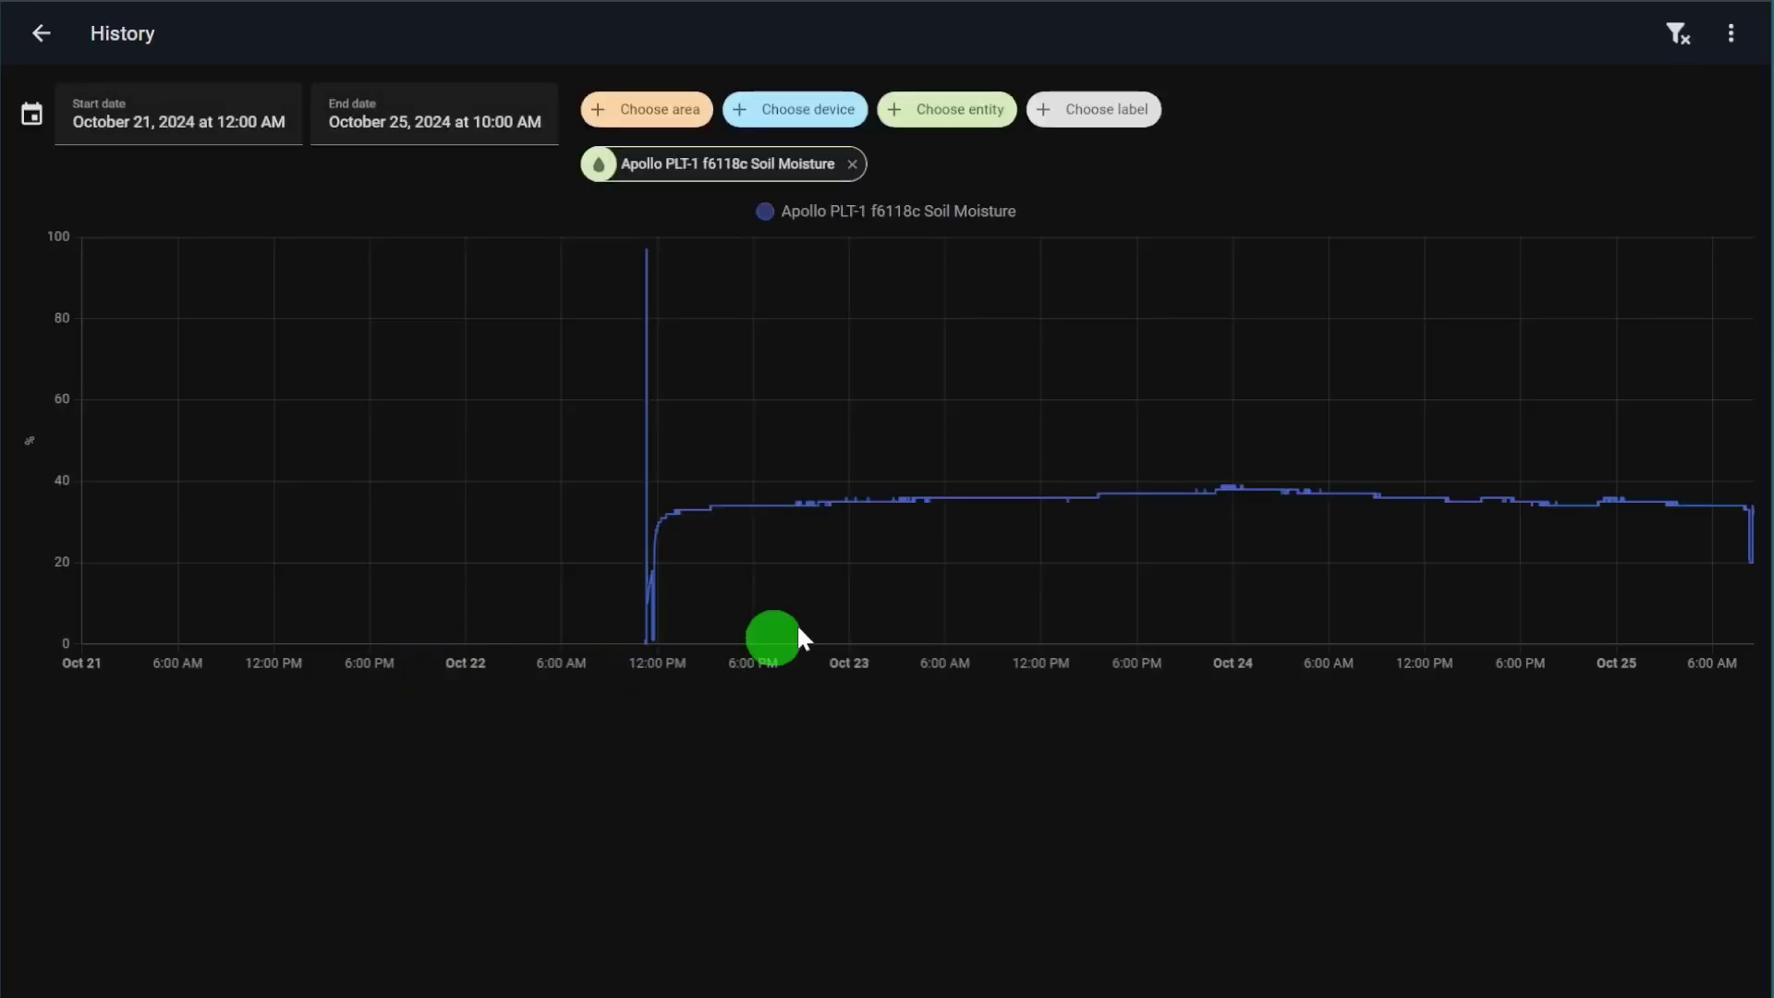
pyautogui.moveTo(684, 450)
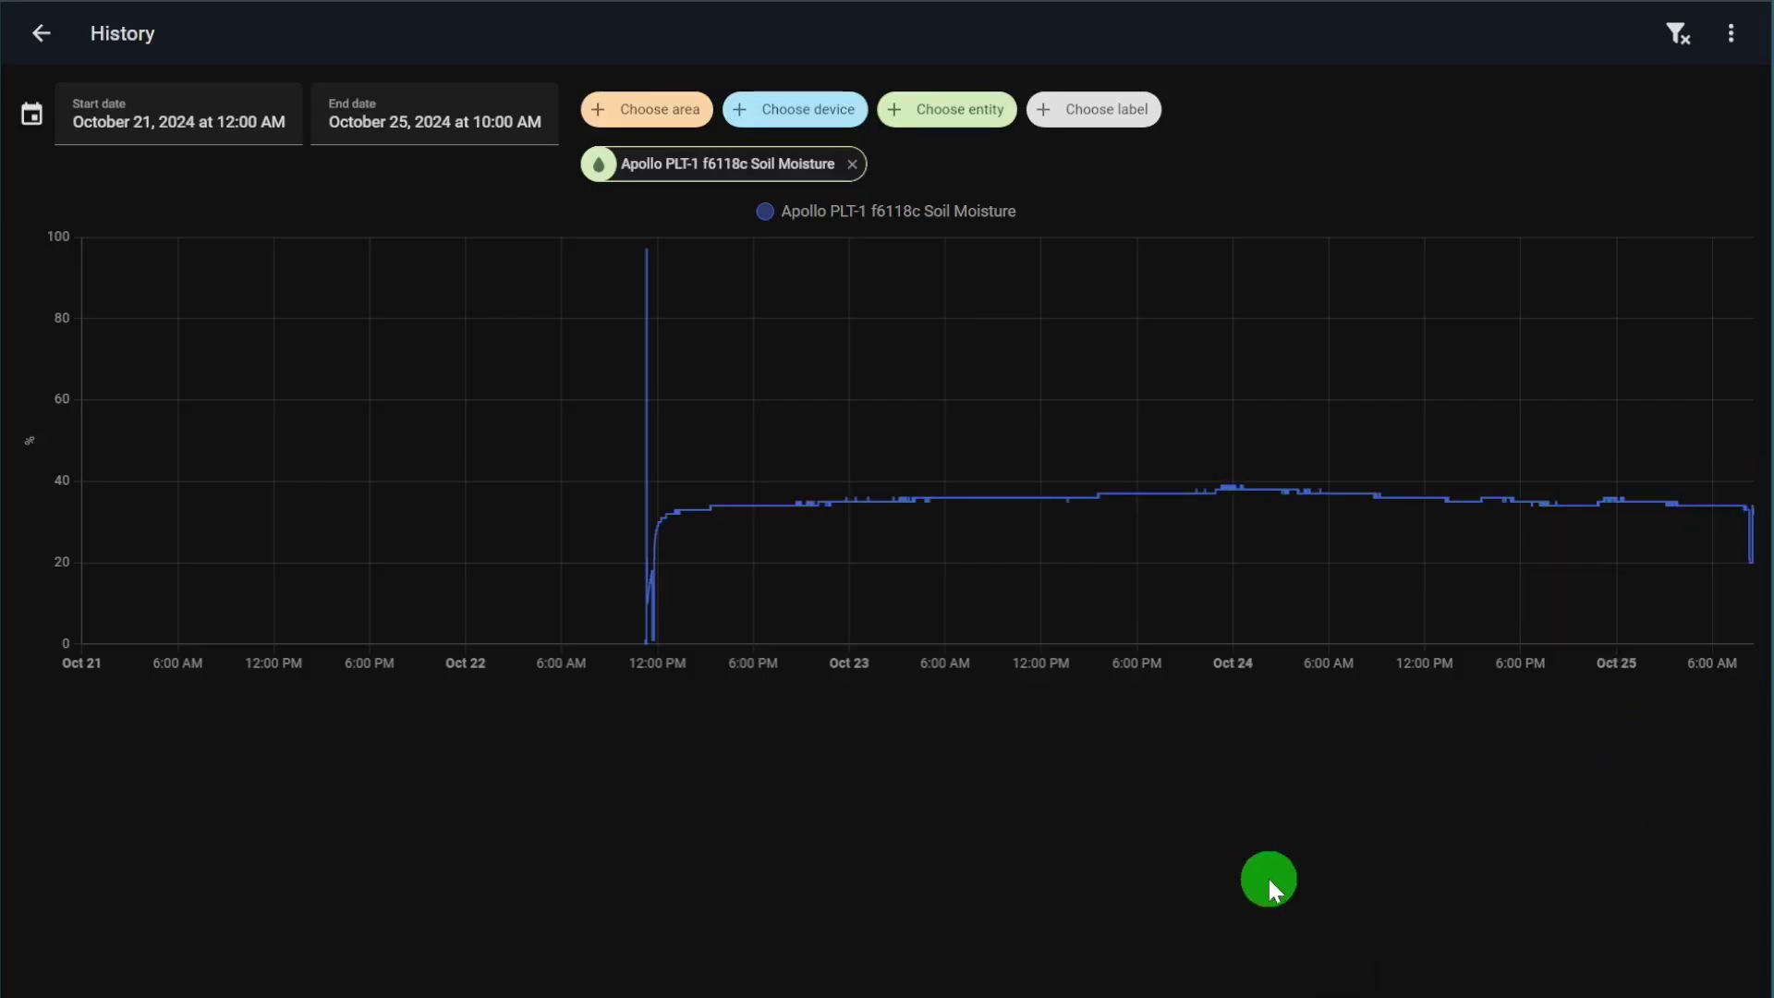
pyautogui.moveTo(1721, 525)
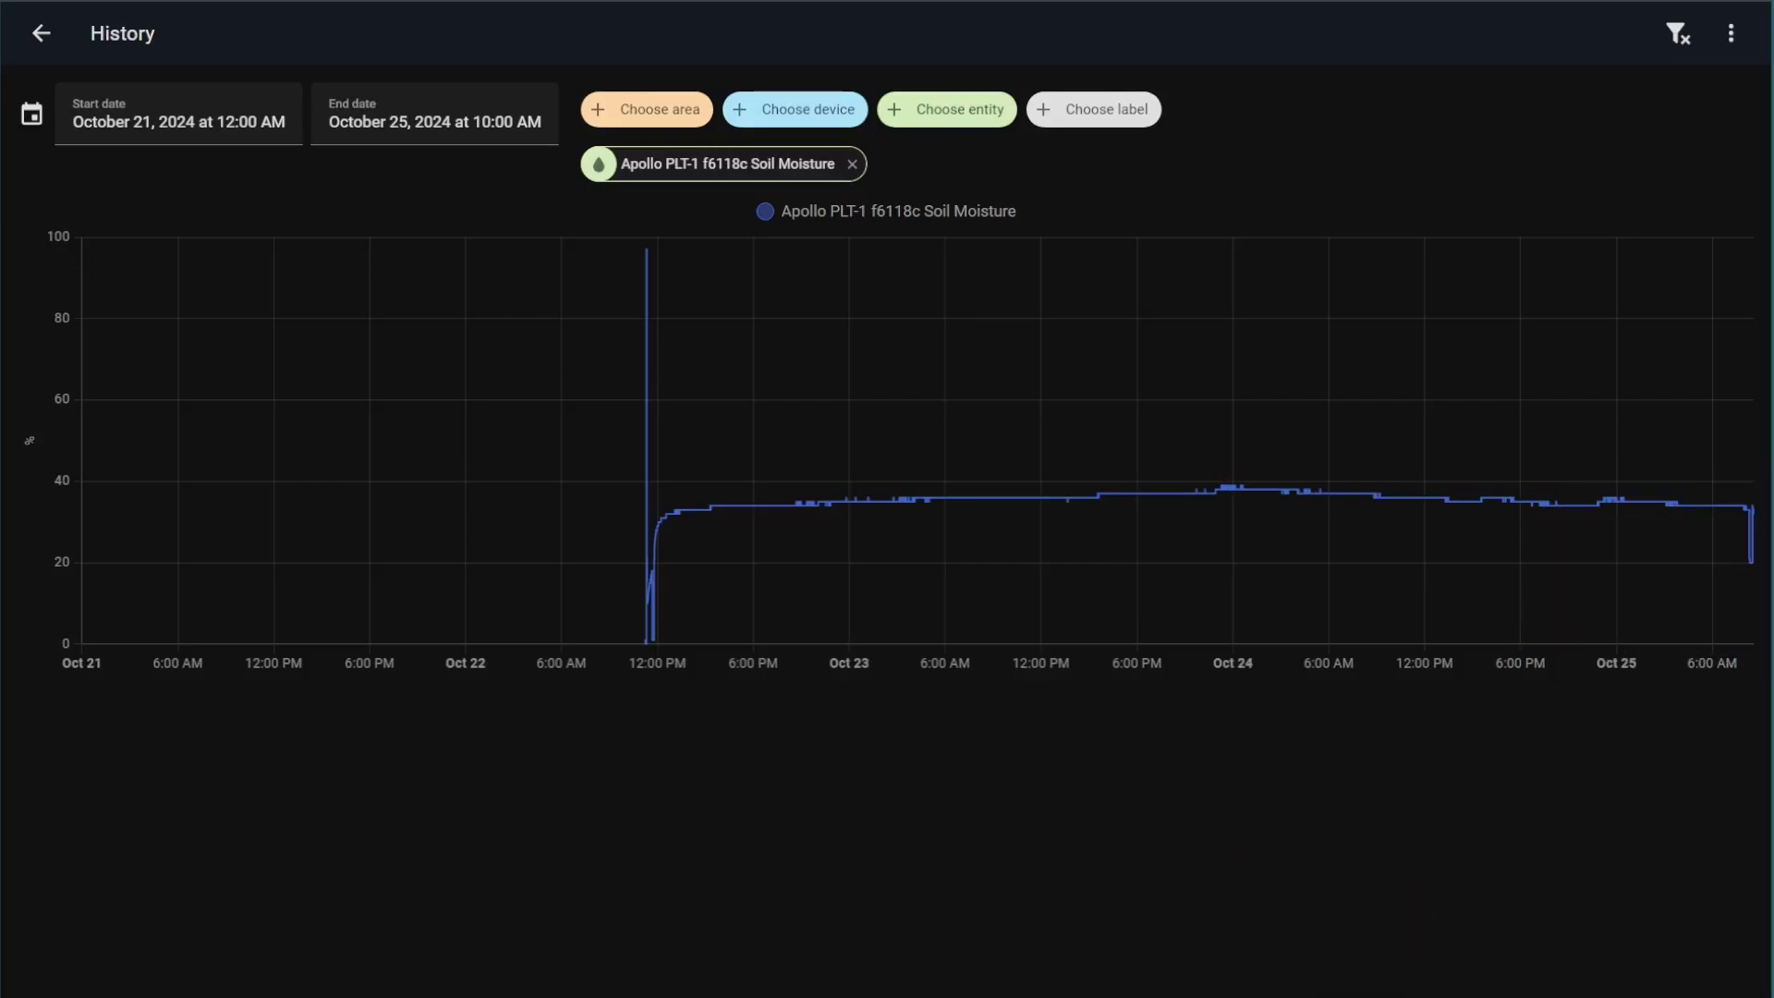
pyautogui.click(166, 171)
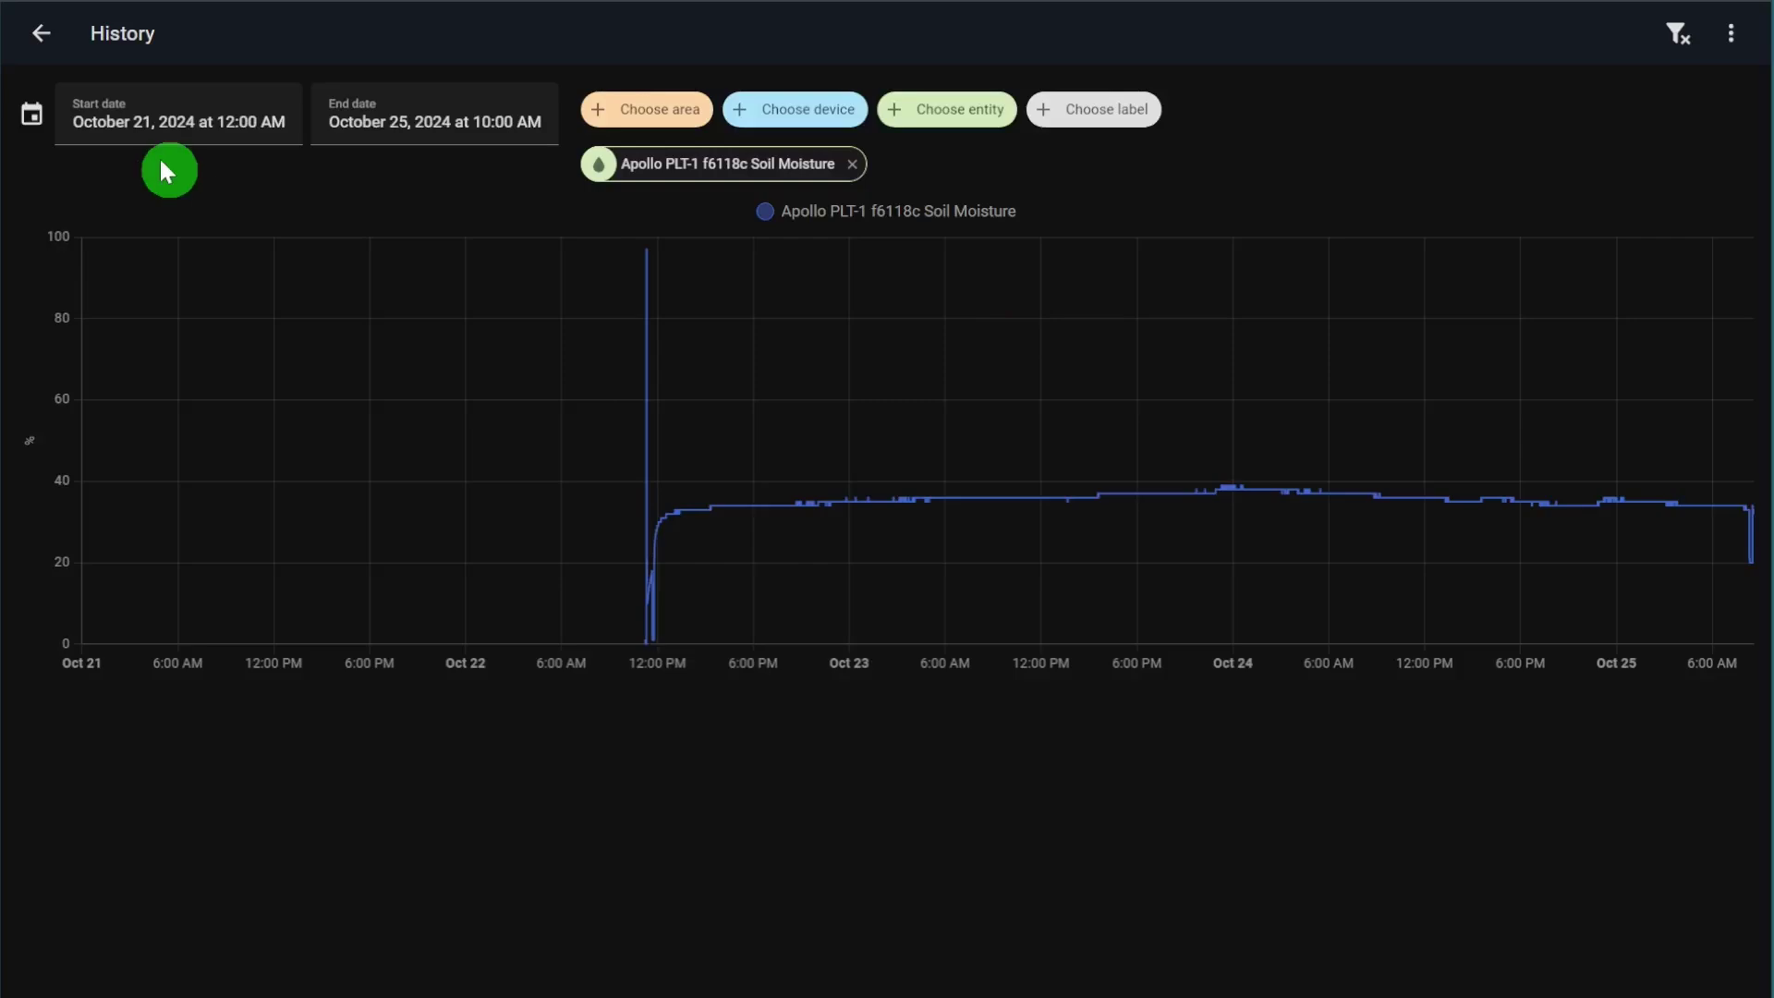
# Step: Return to the PLT-1 device page and reopen, then close, the Soil Moisture details
pyautogui.click(39, 46)
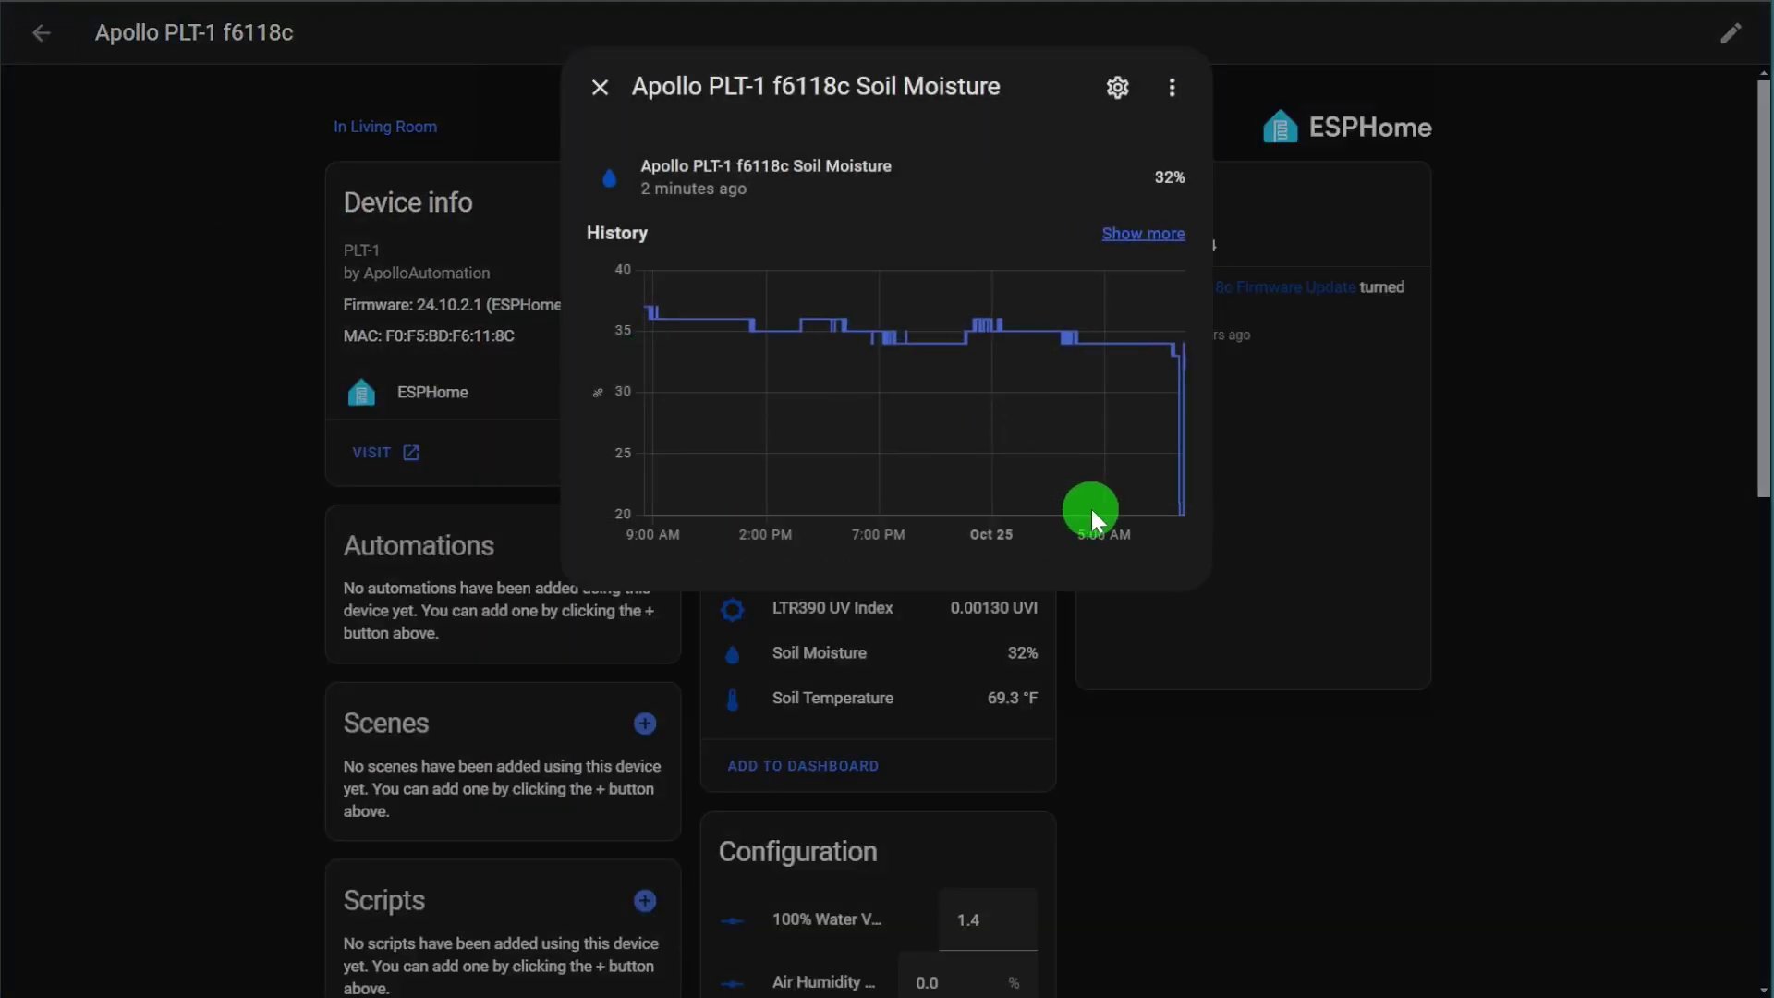
pyautogui.moveTo(1179, 524)
pyautogui.click(599, 90)
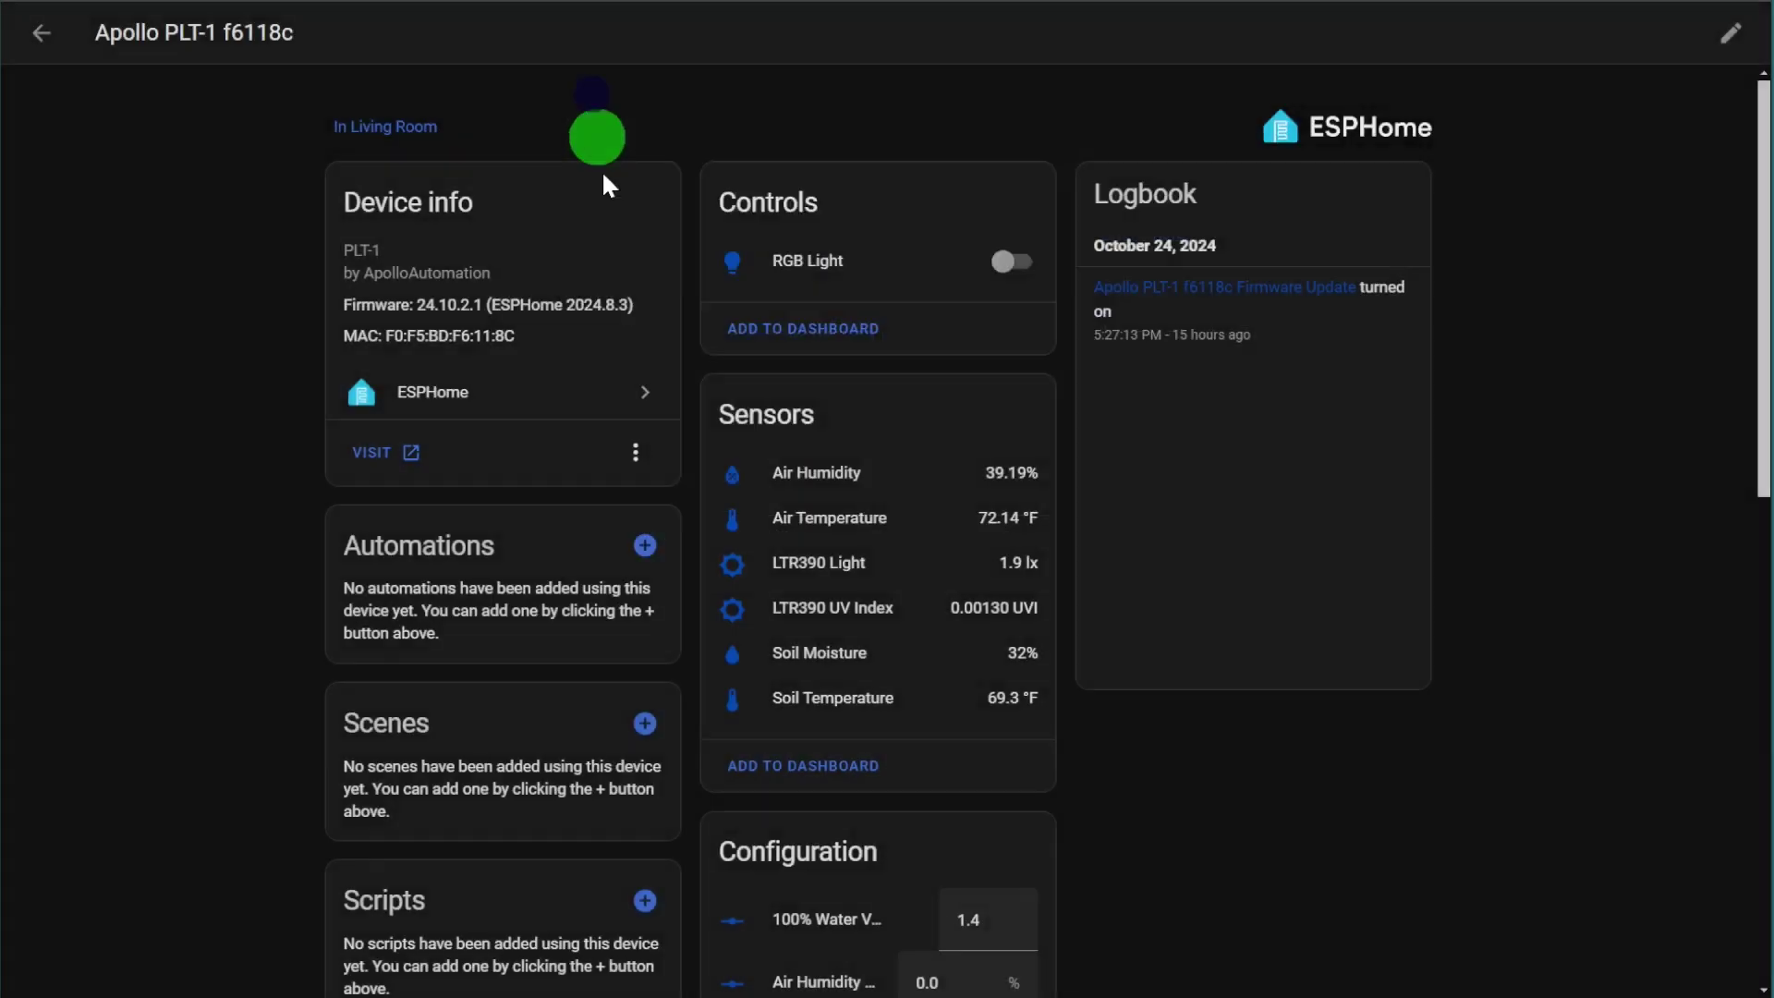
pyautogui.click(850, 657)
pyautogui.click(599, 90)
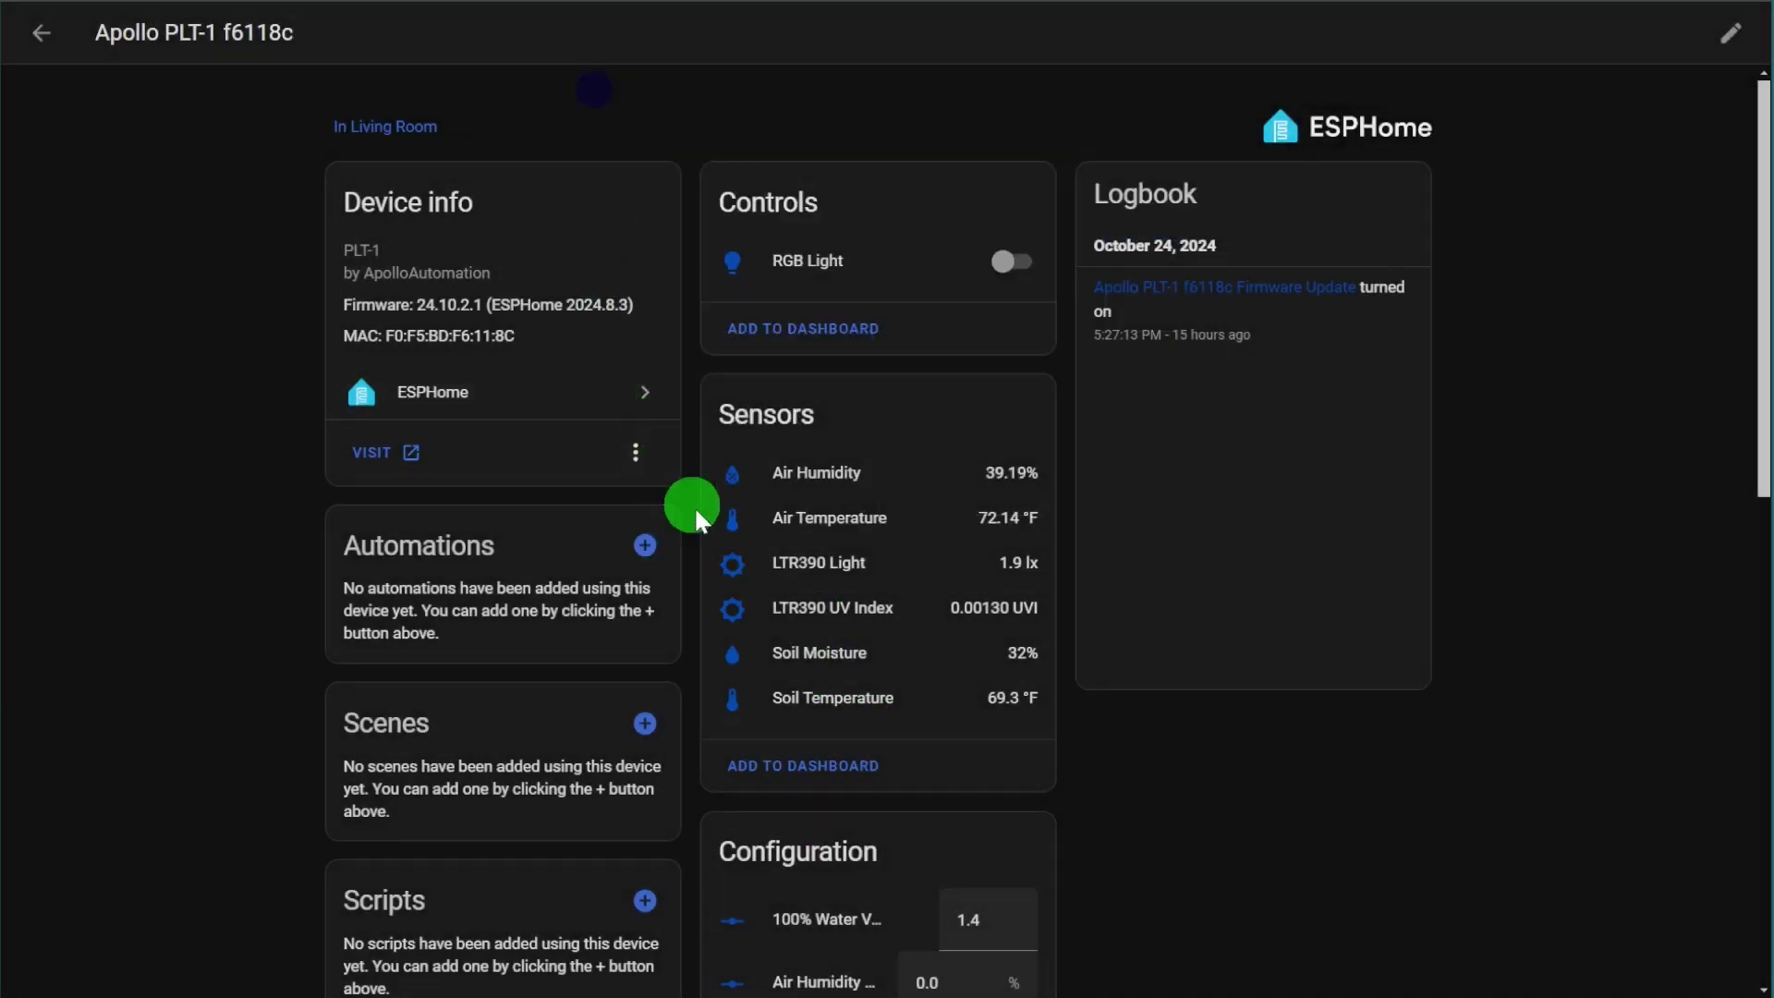
# Step: Review the Soil Temperature, LTR390 Light and LTR390 UV Index histories in turn
pyautogui.click(830, 699)
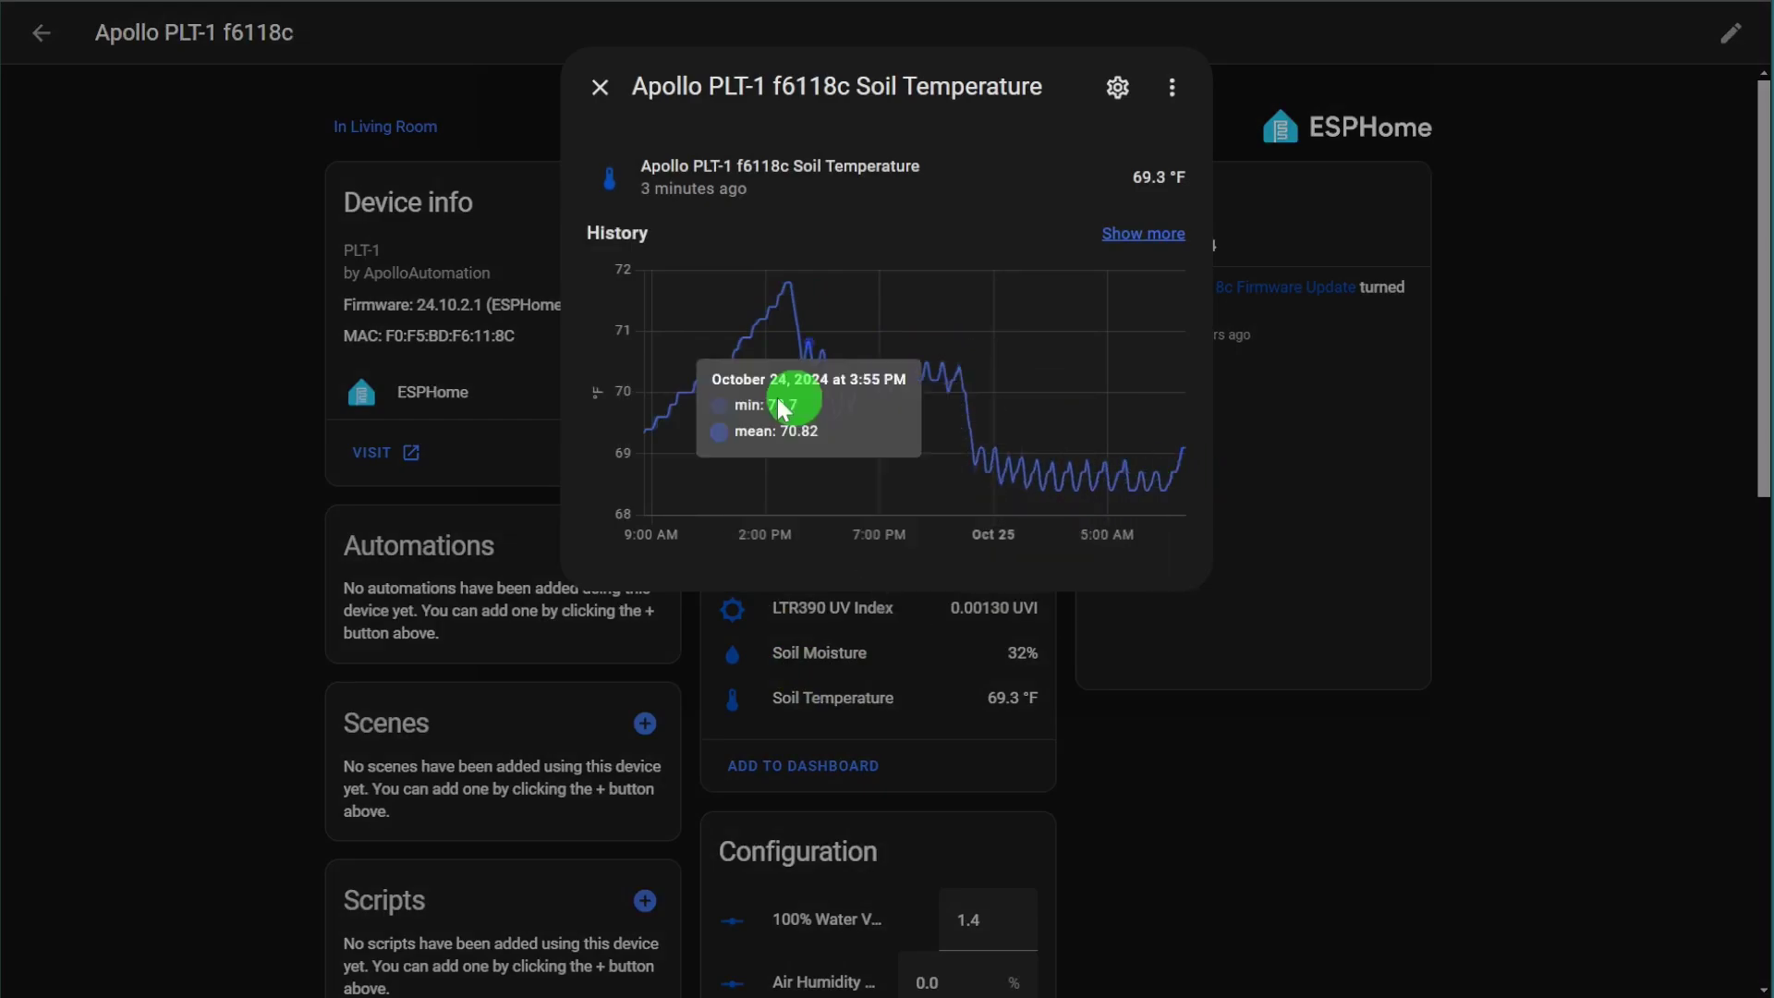
pyautogui.click(581, 100)
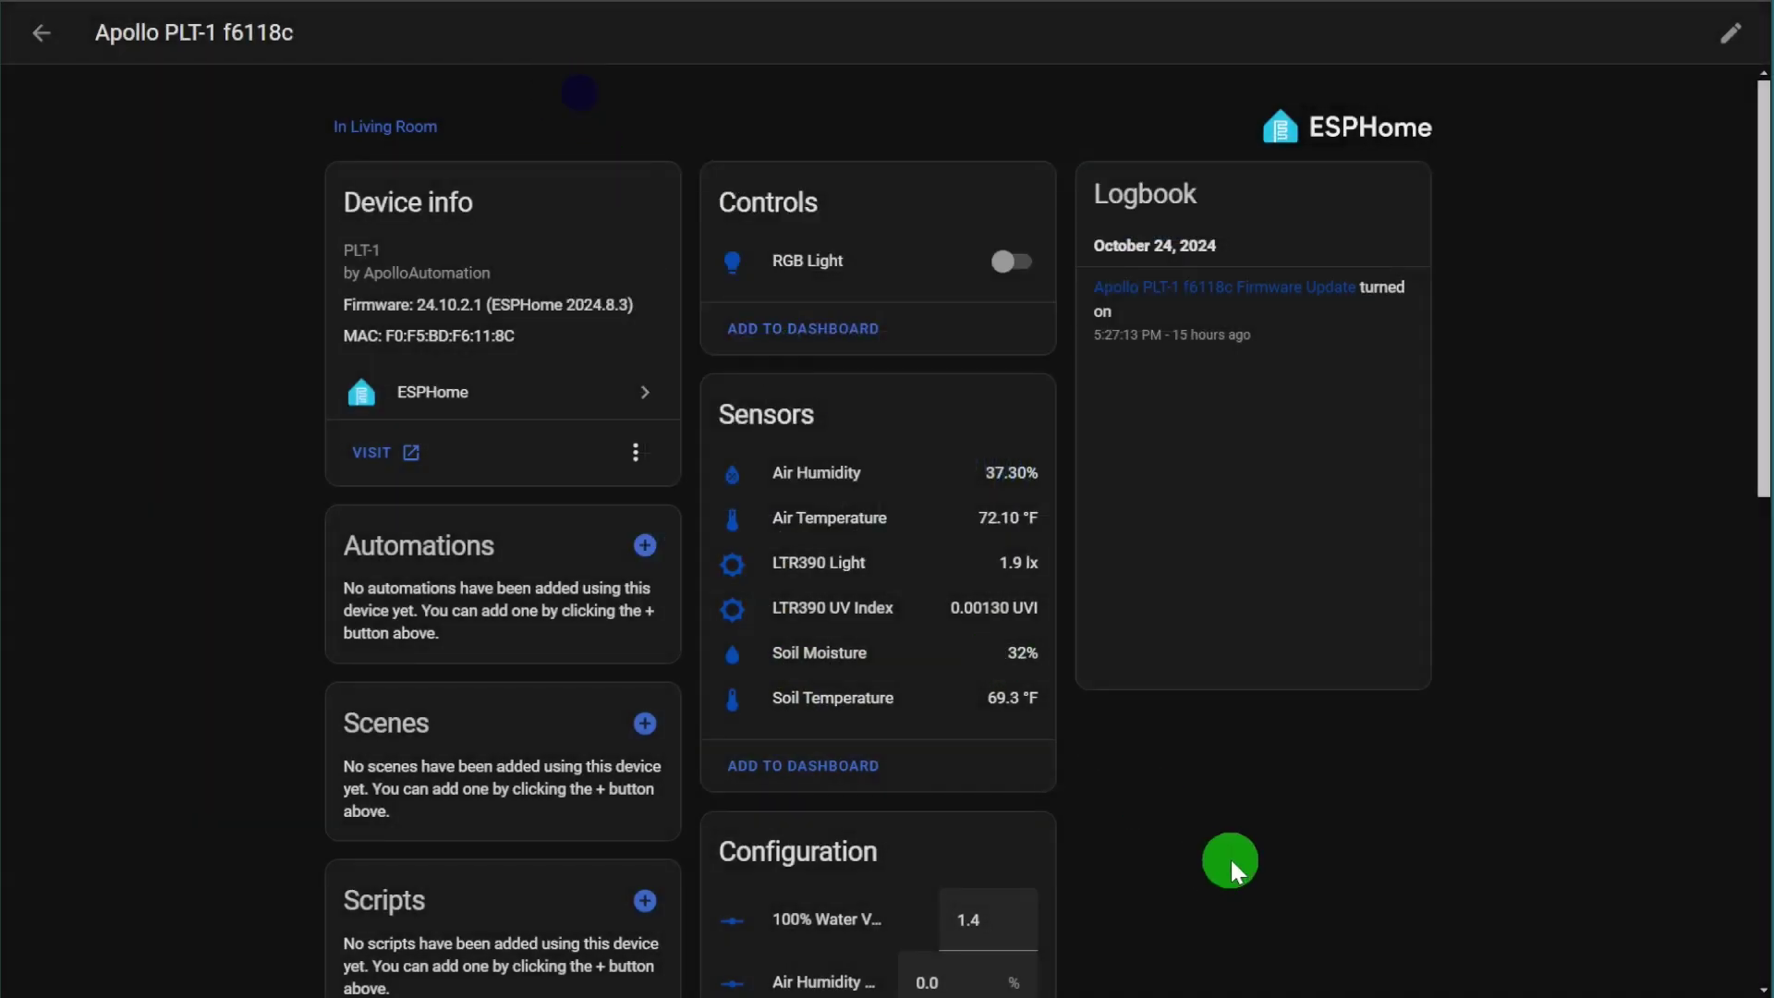
pyautogui.click(825, 571)
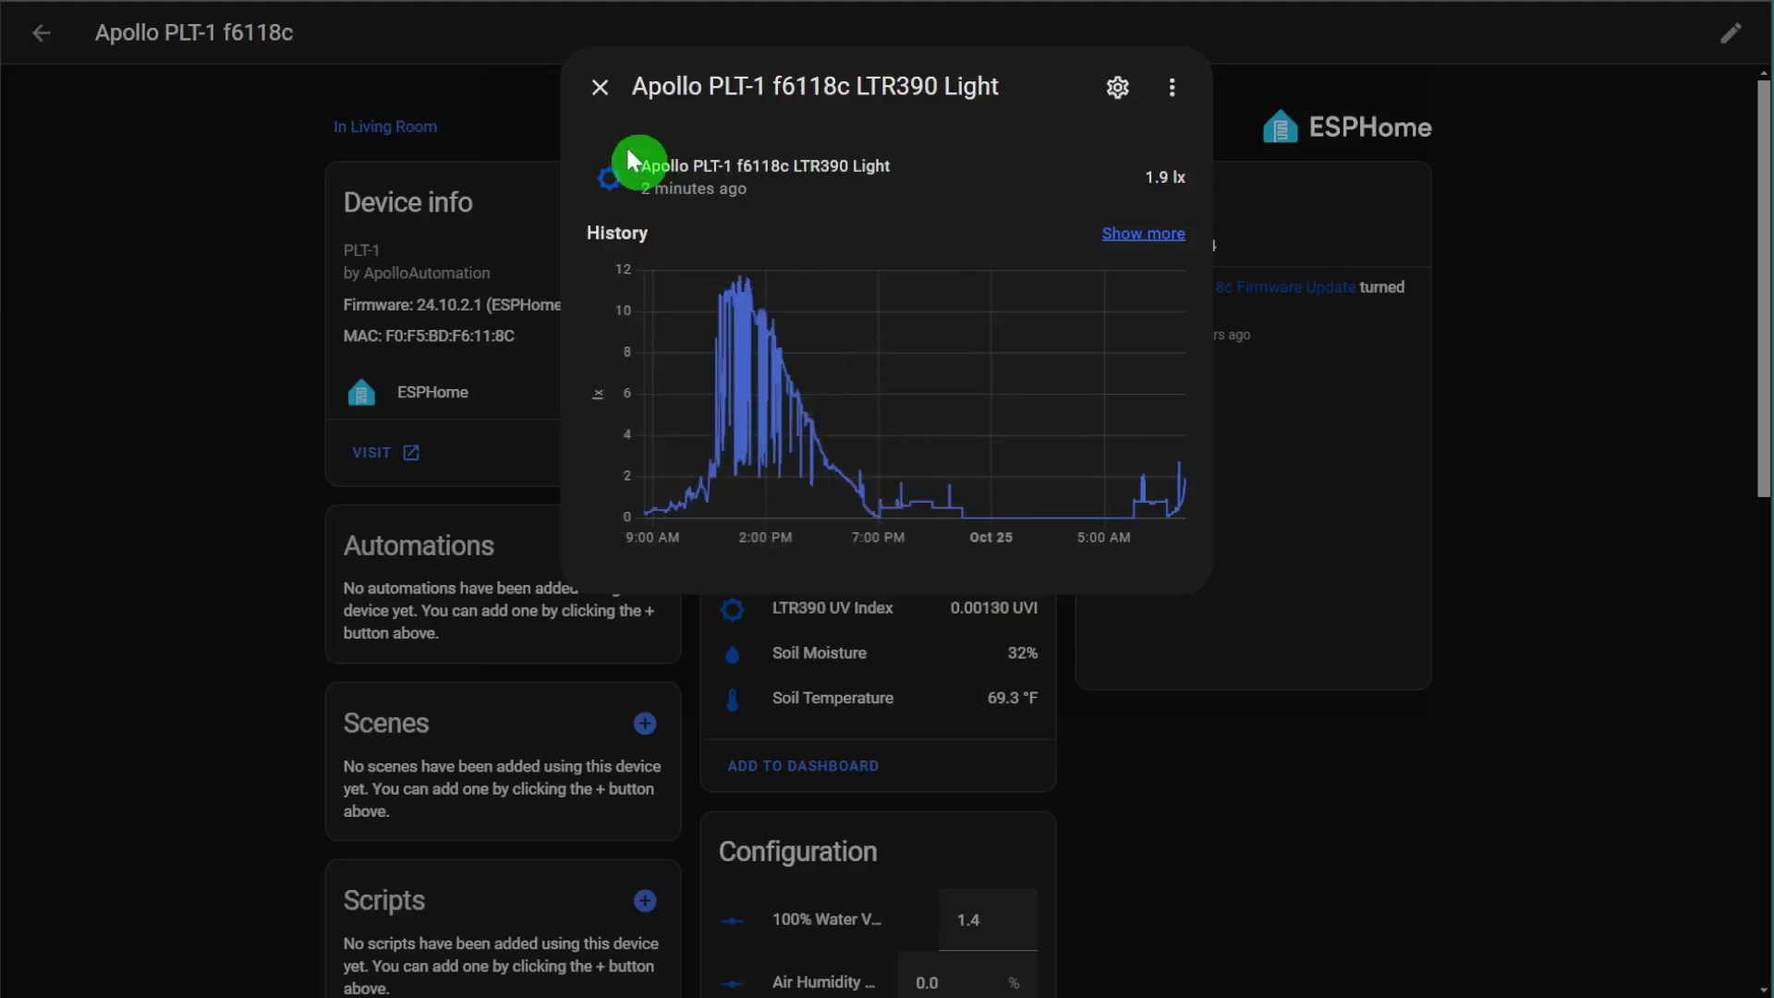
pyautogui.click(596, 97)
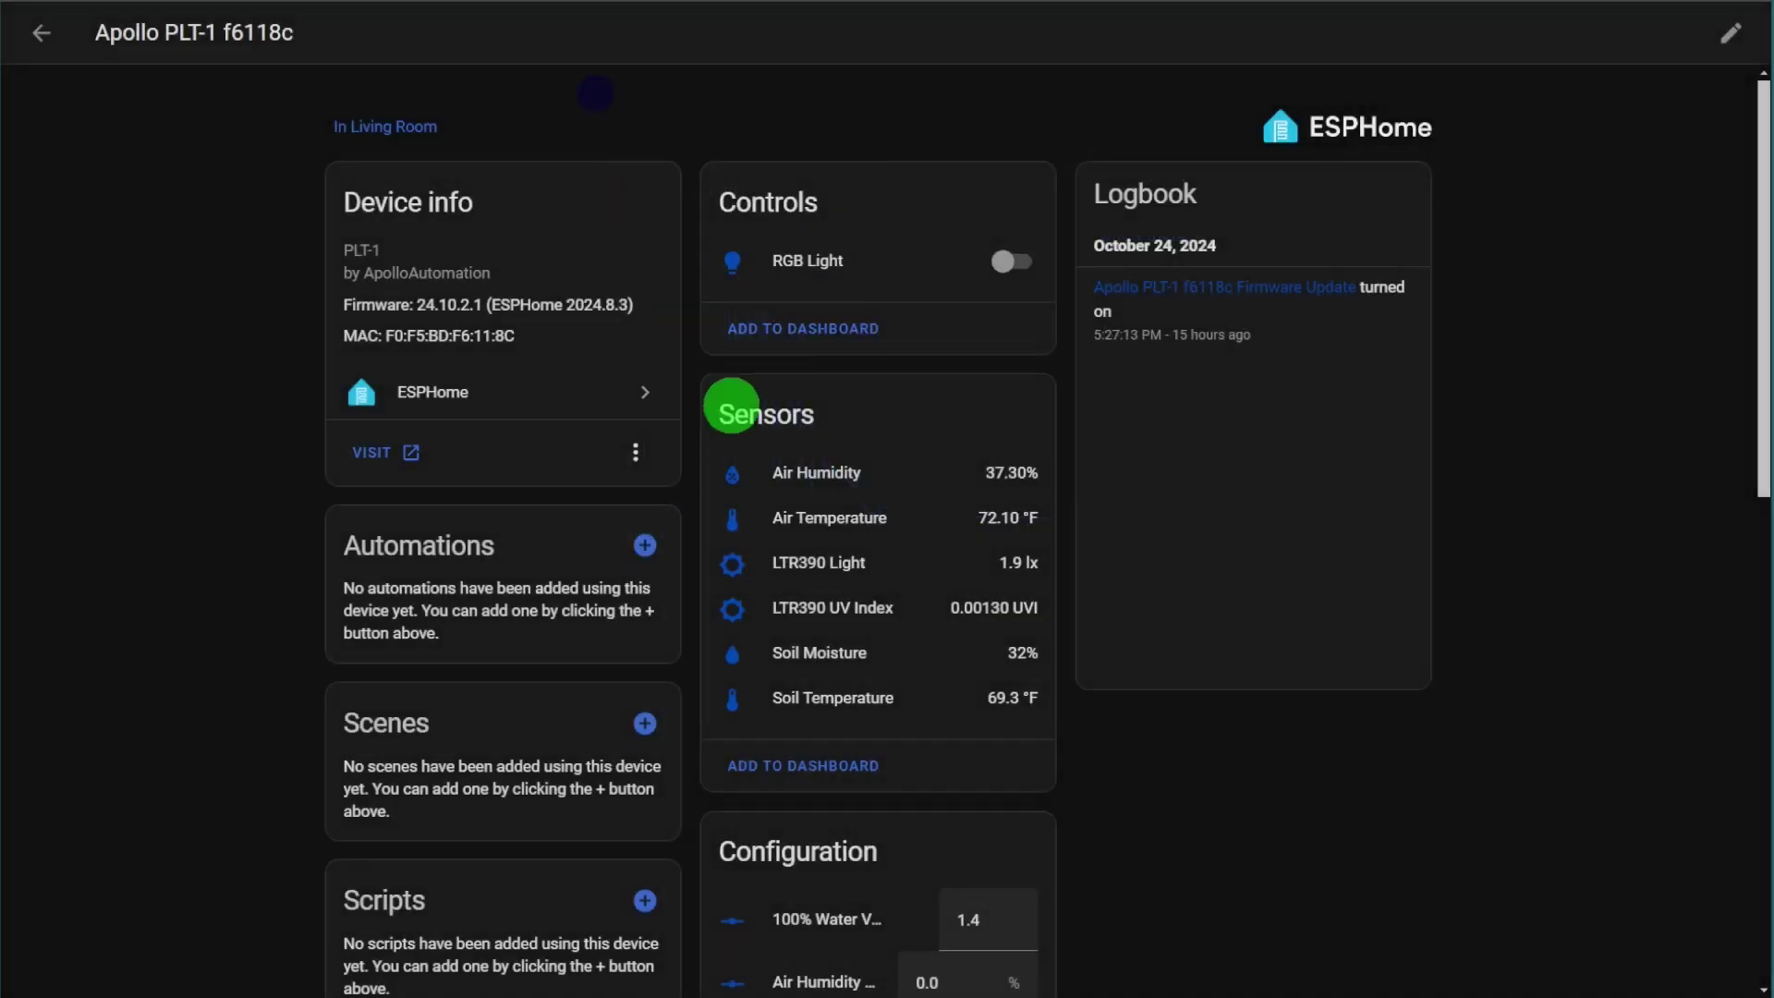
pyautogui.click(887, 624)
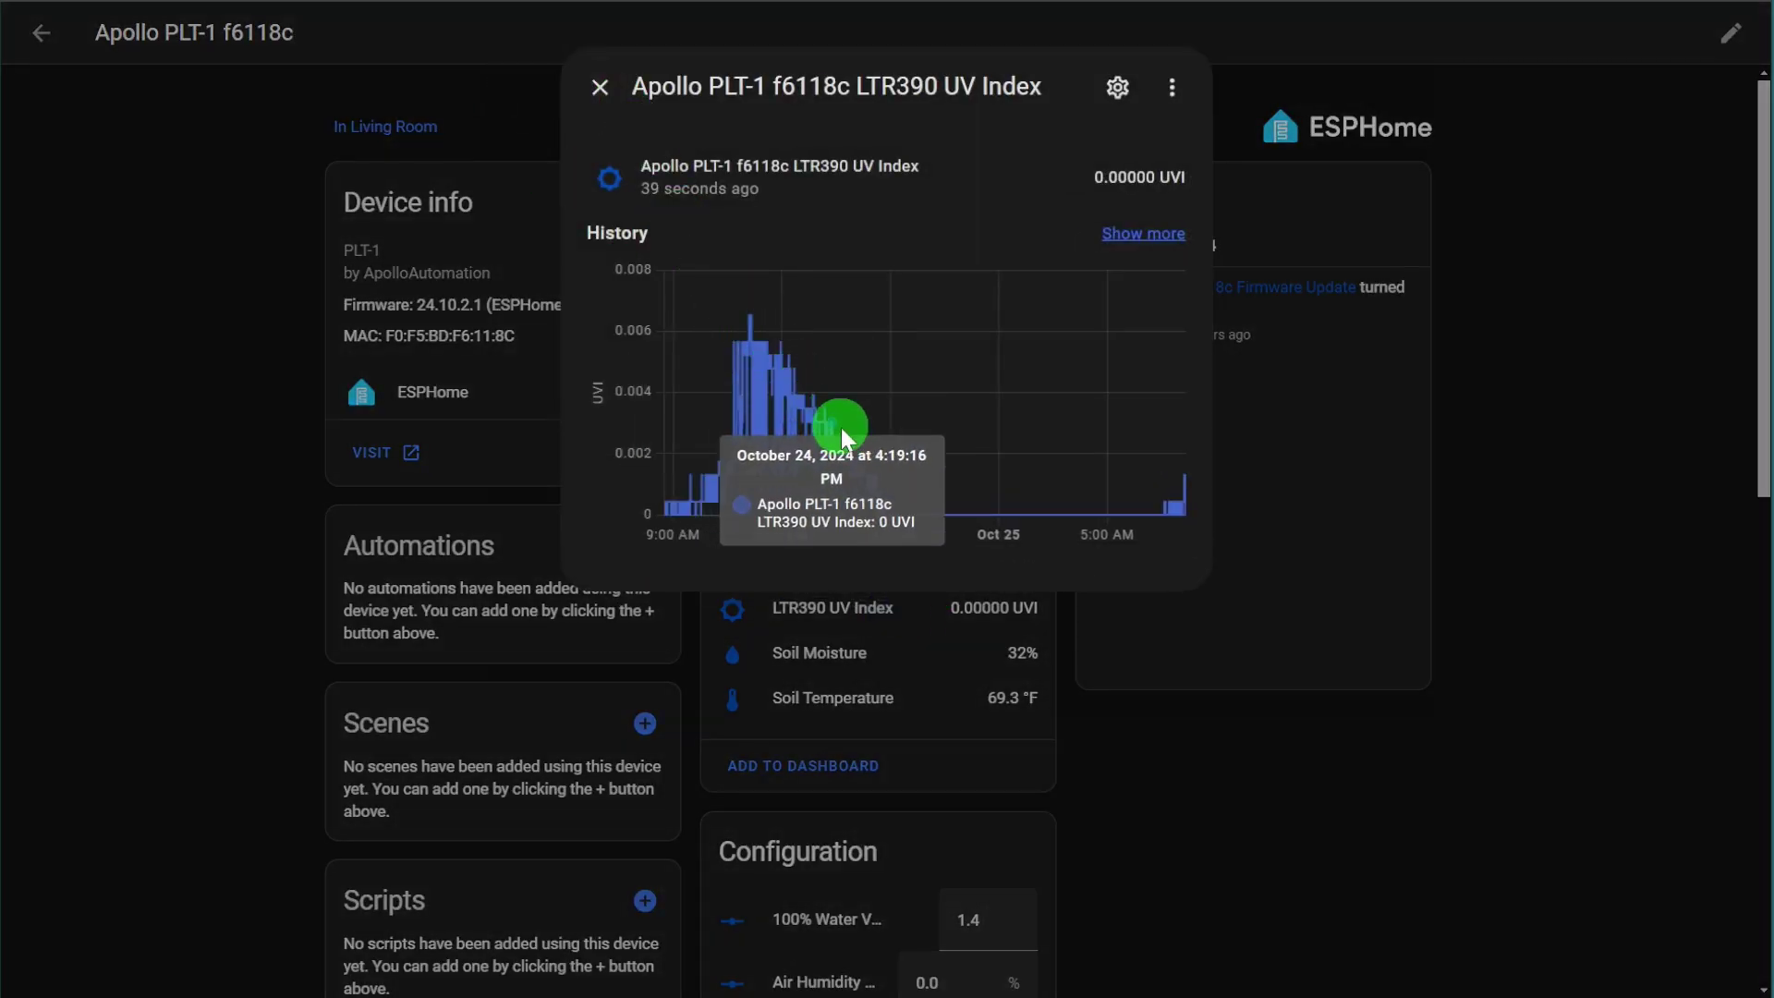
pyautogui.click(606, 103)
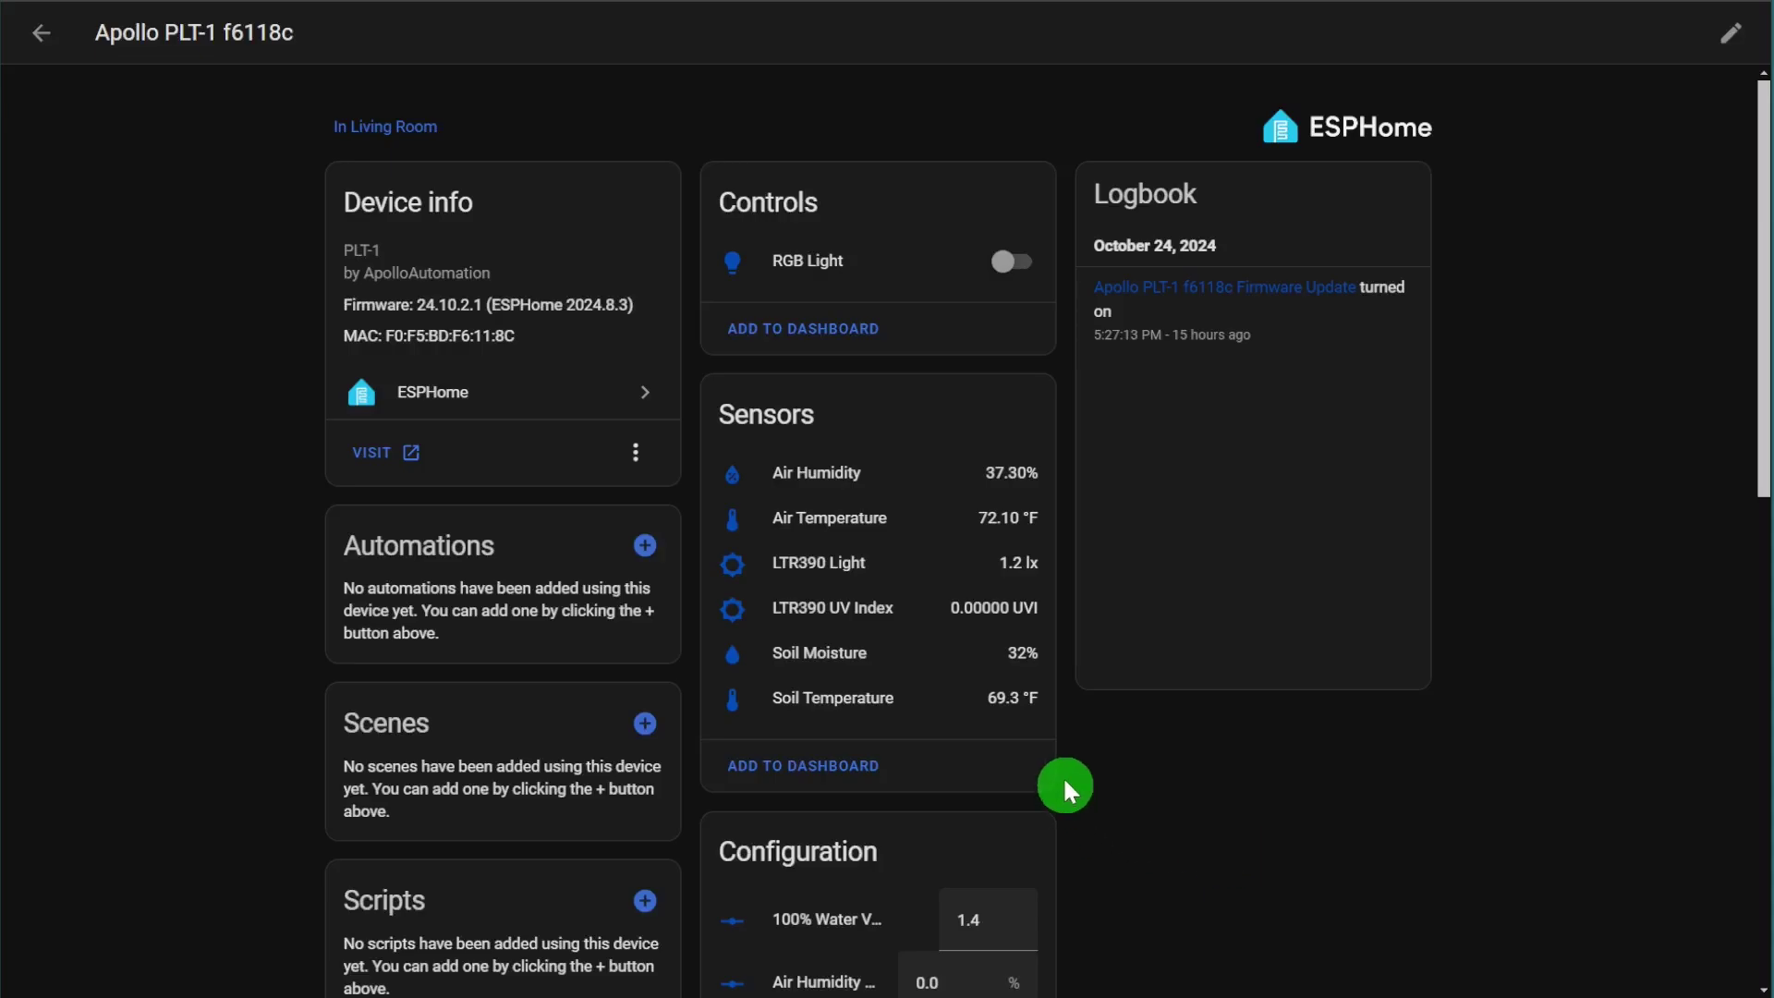
pyautogui.scroll(-5, 809, 670)
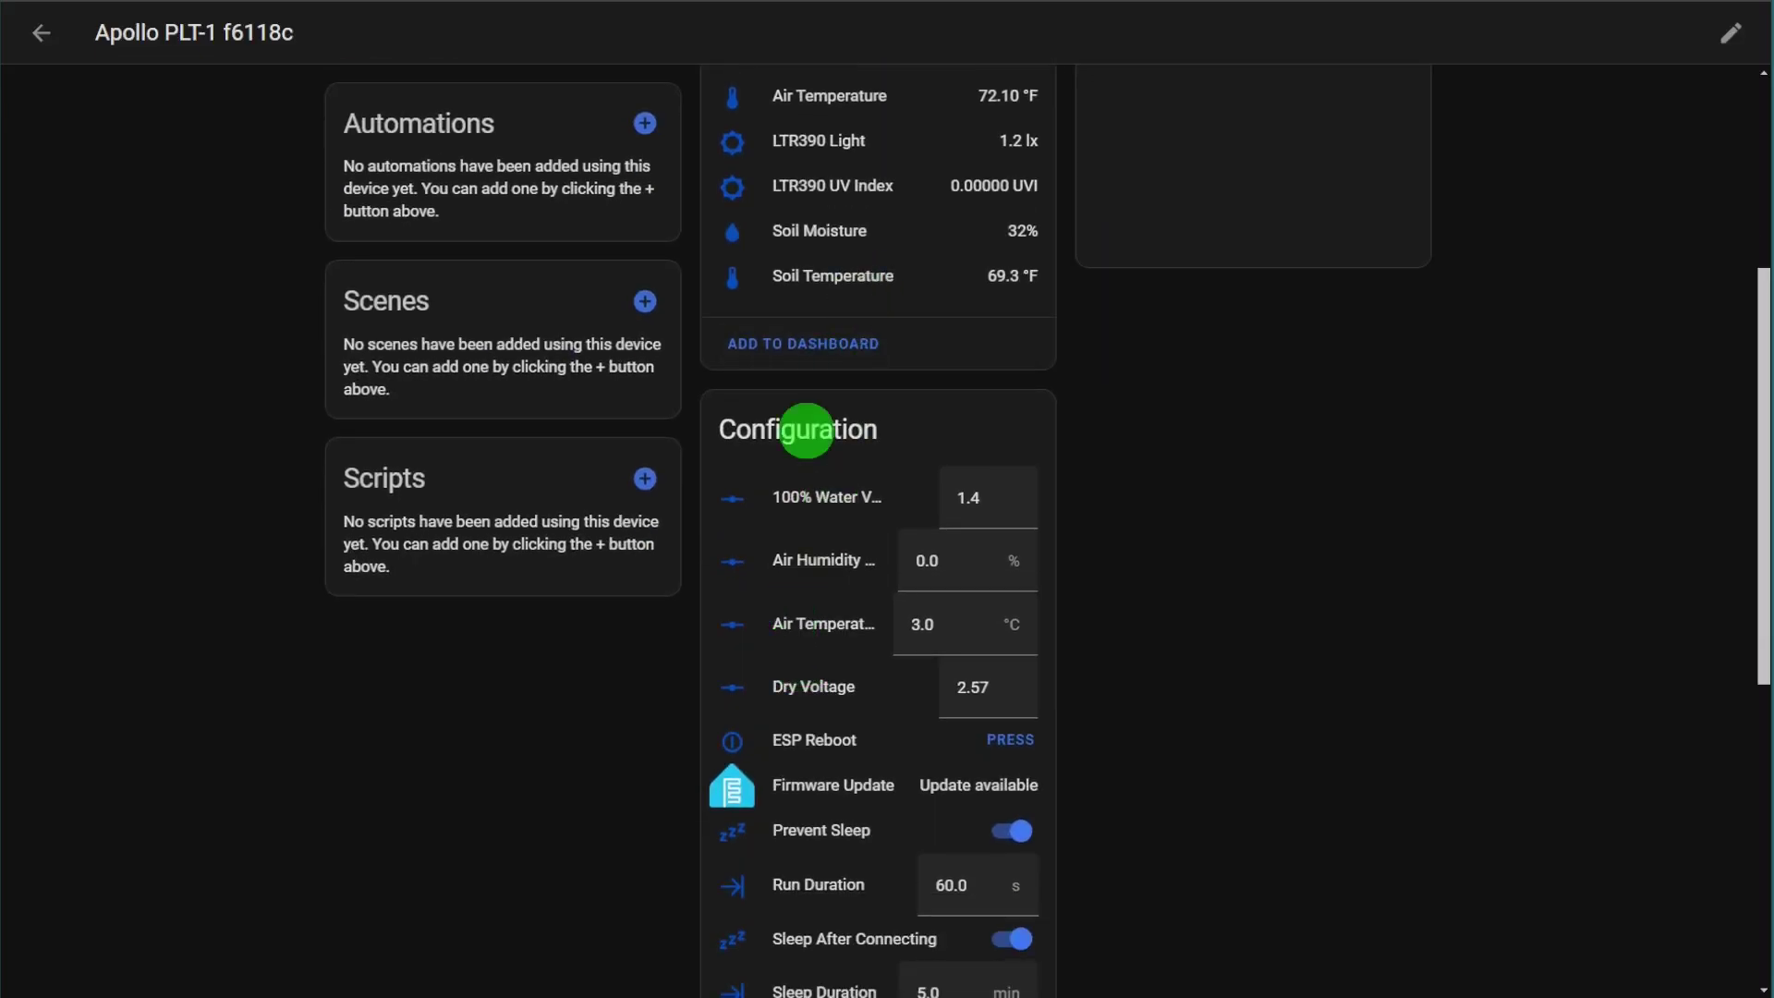
pyautogui.scroll(3, 806, 421)
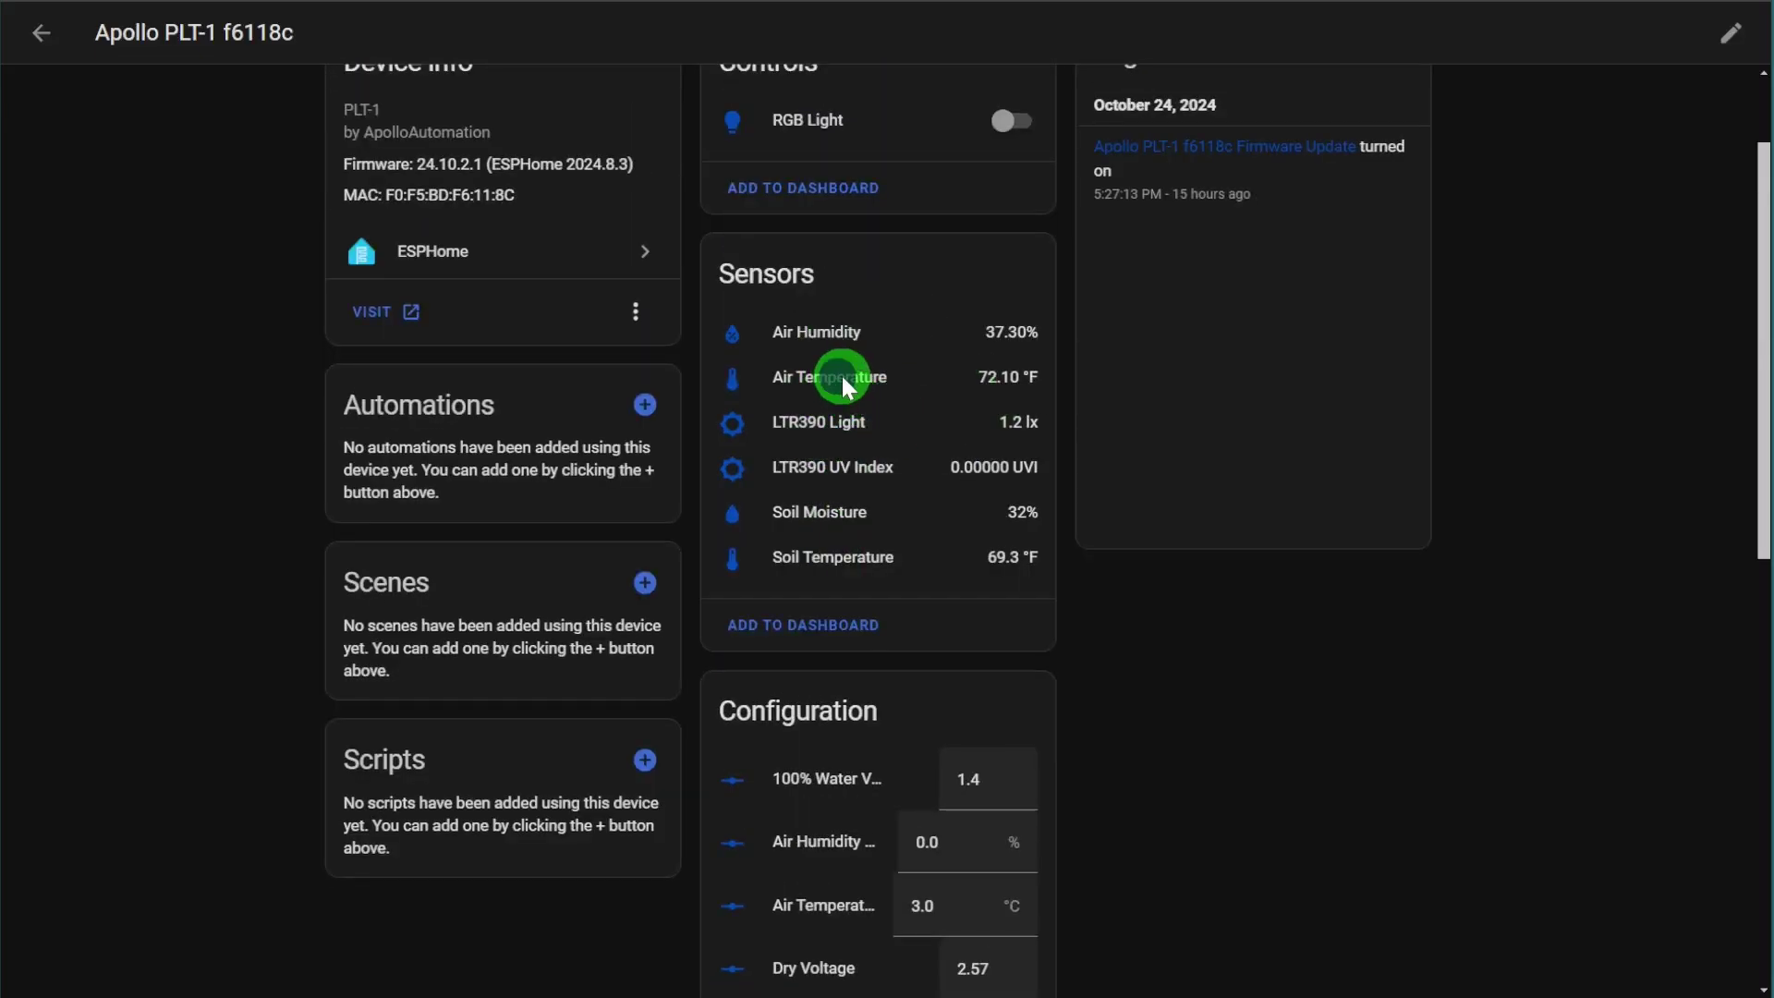
pyautogui.click(841, 375)
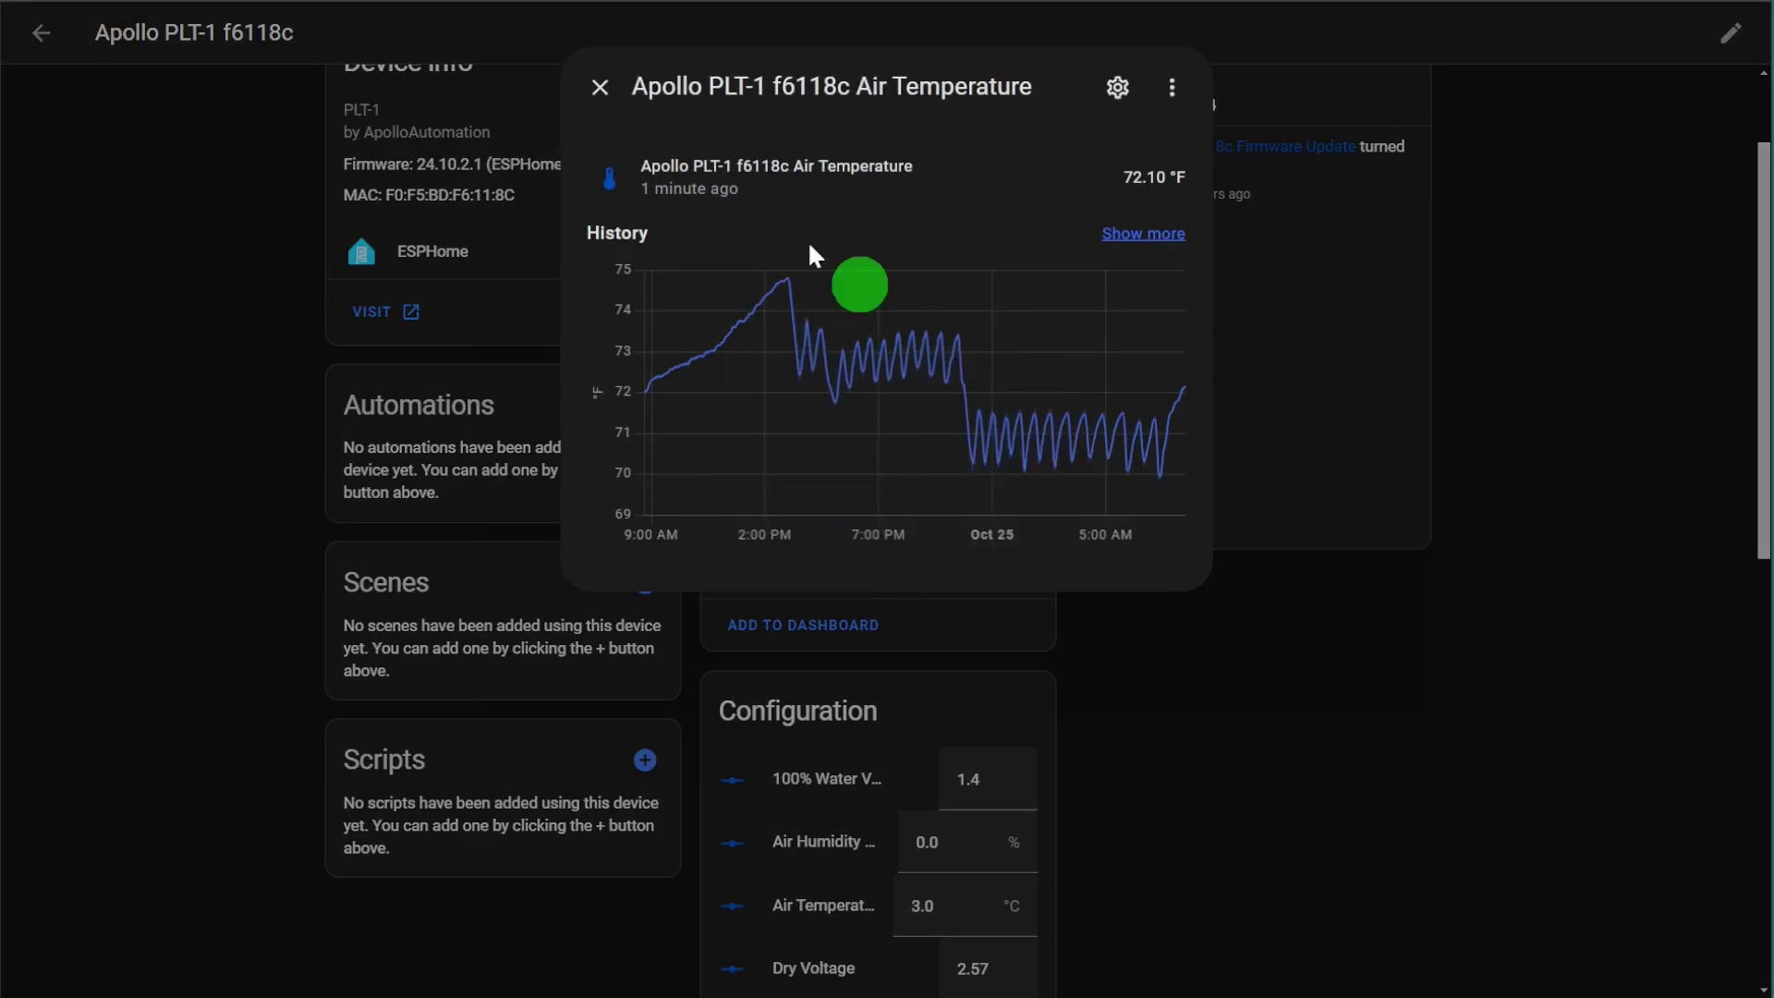
pyautogui.click(694, 83)
pyautogui.scroll(-5, 832, 463)
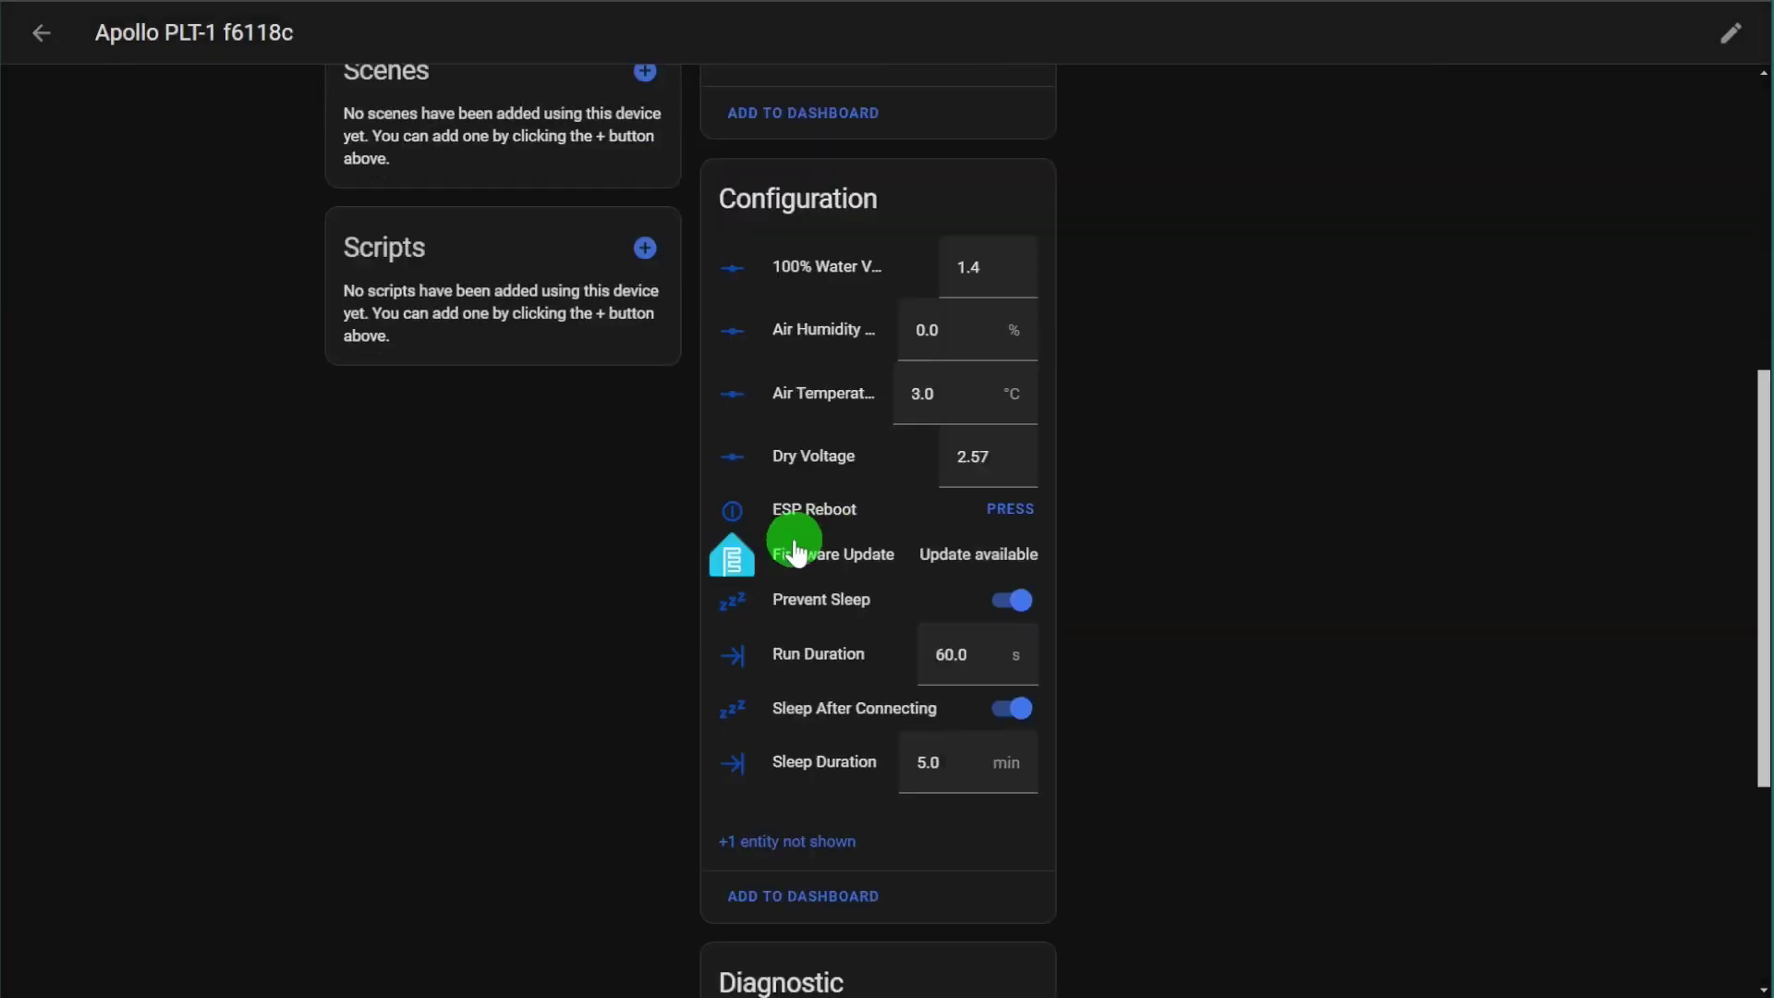
pyautogui.scroll(-5, 634, 718)
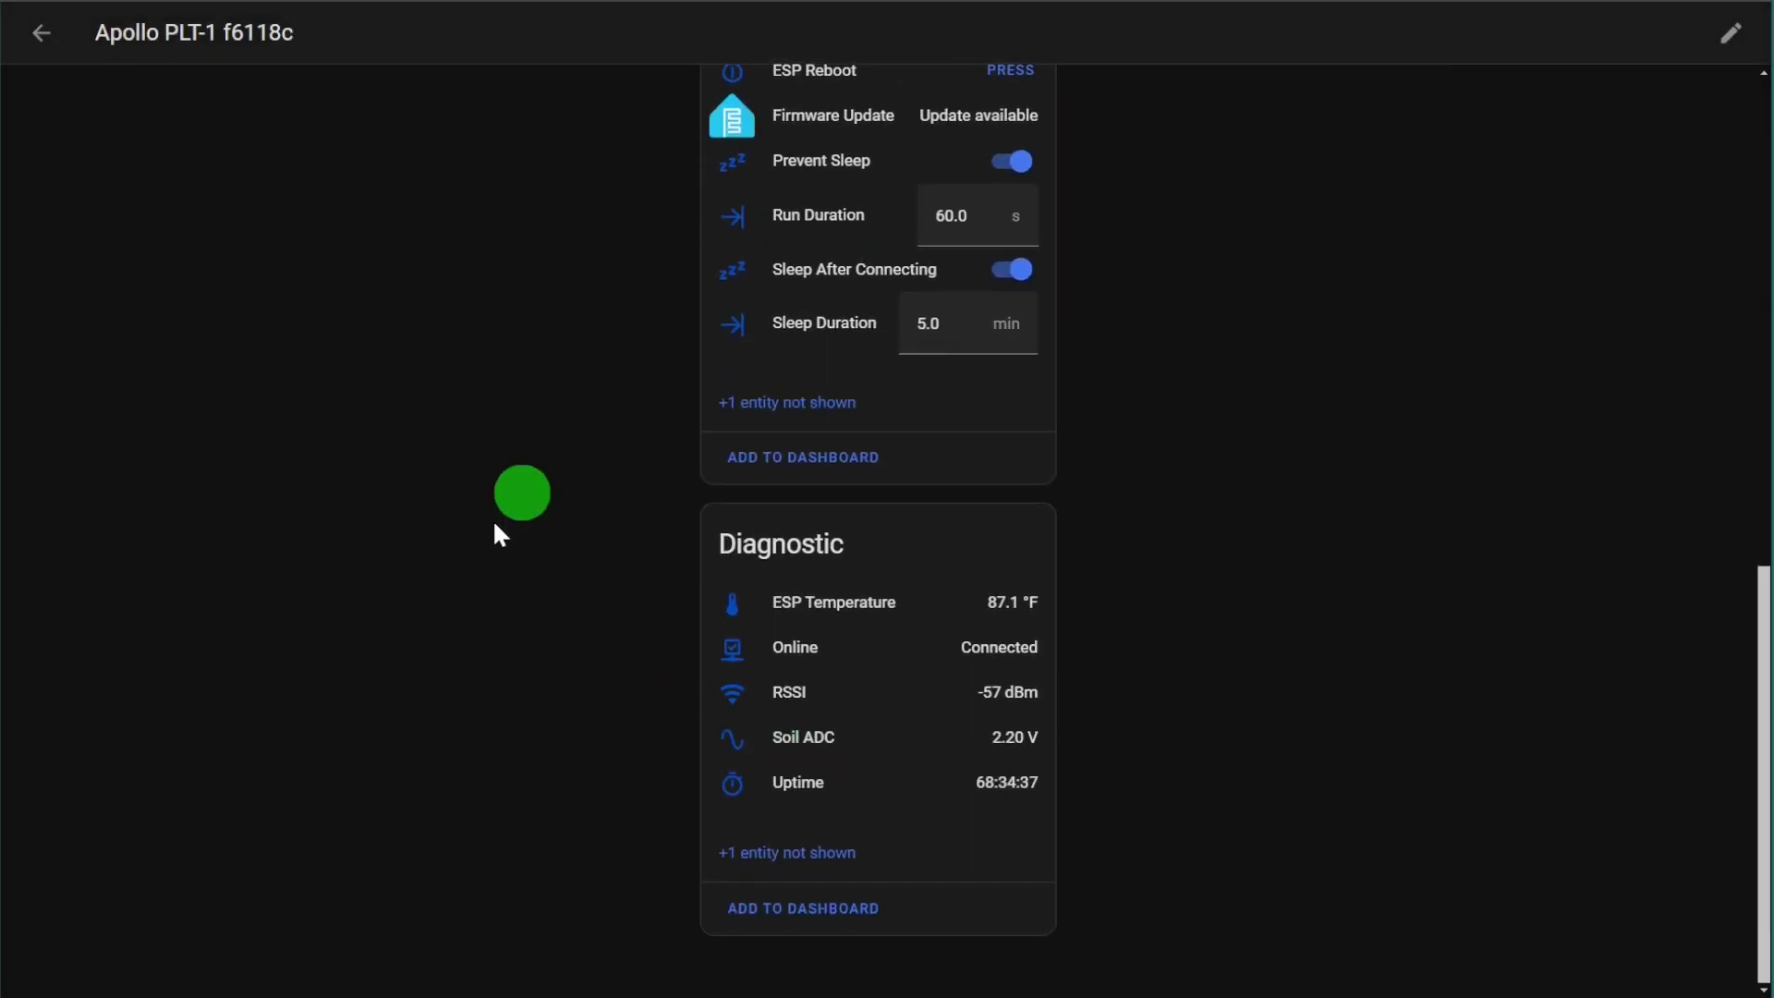
pyautogui.scroll(12, 491, 709)
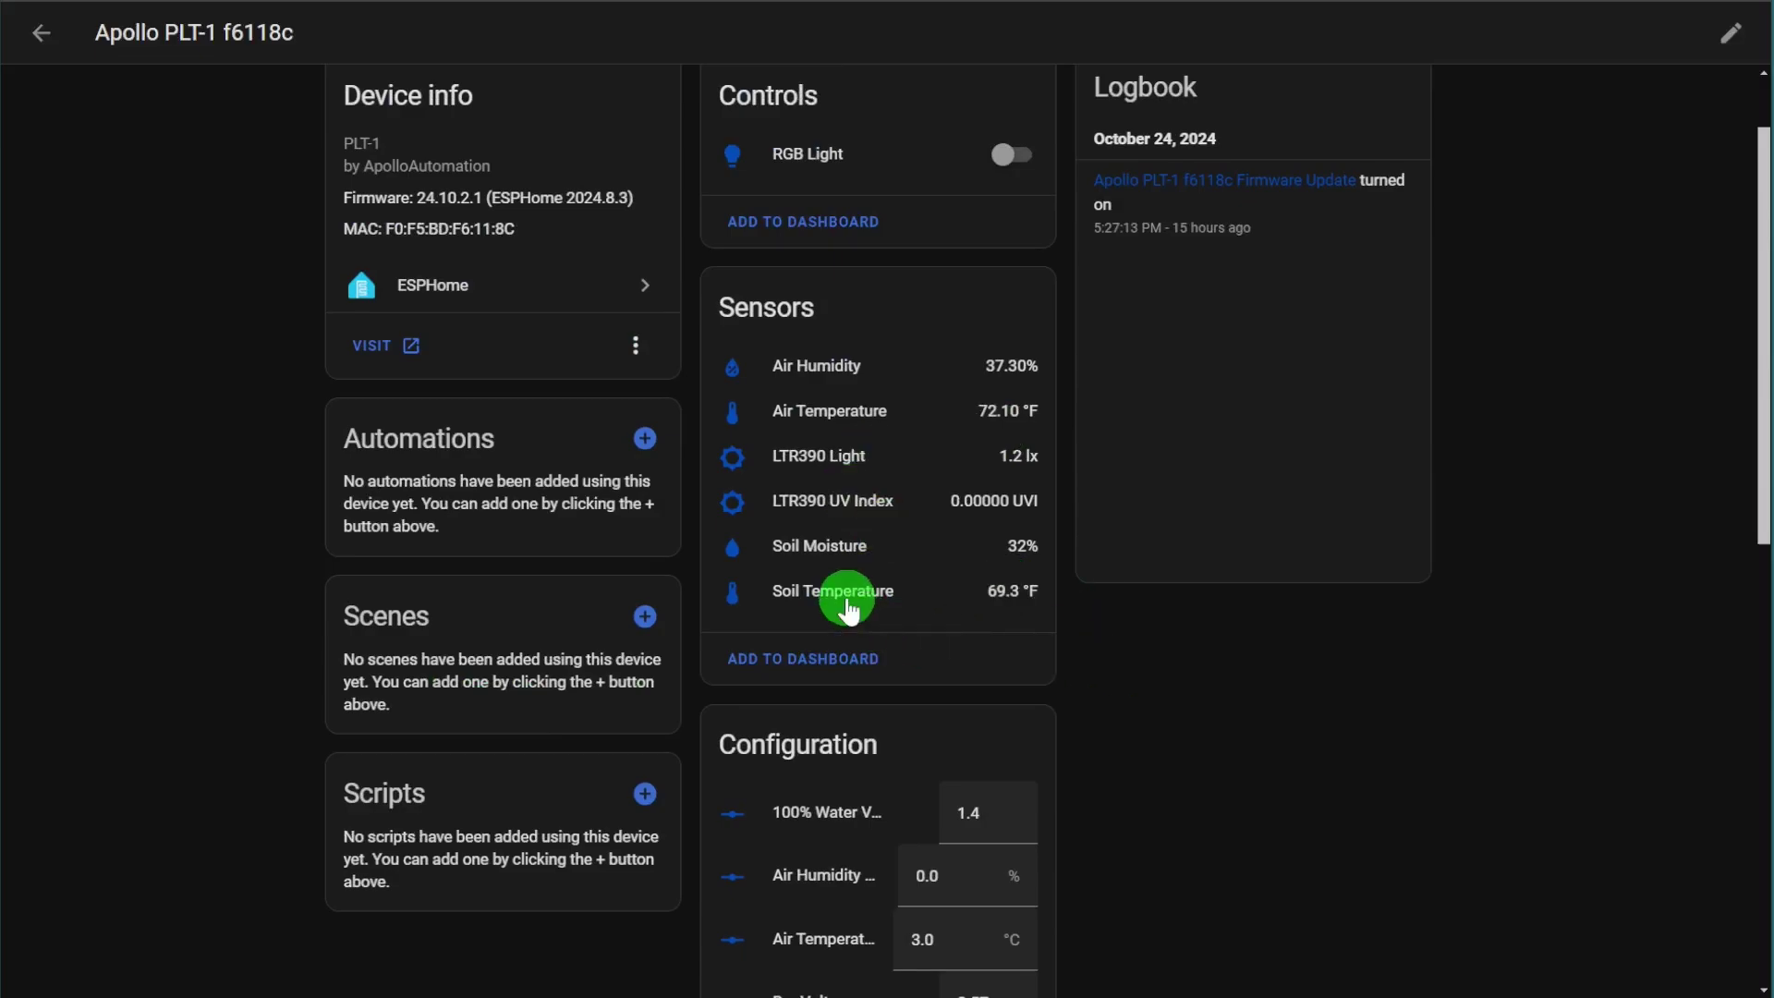
pyautogui.click(821, 546)
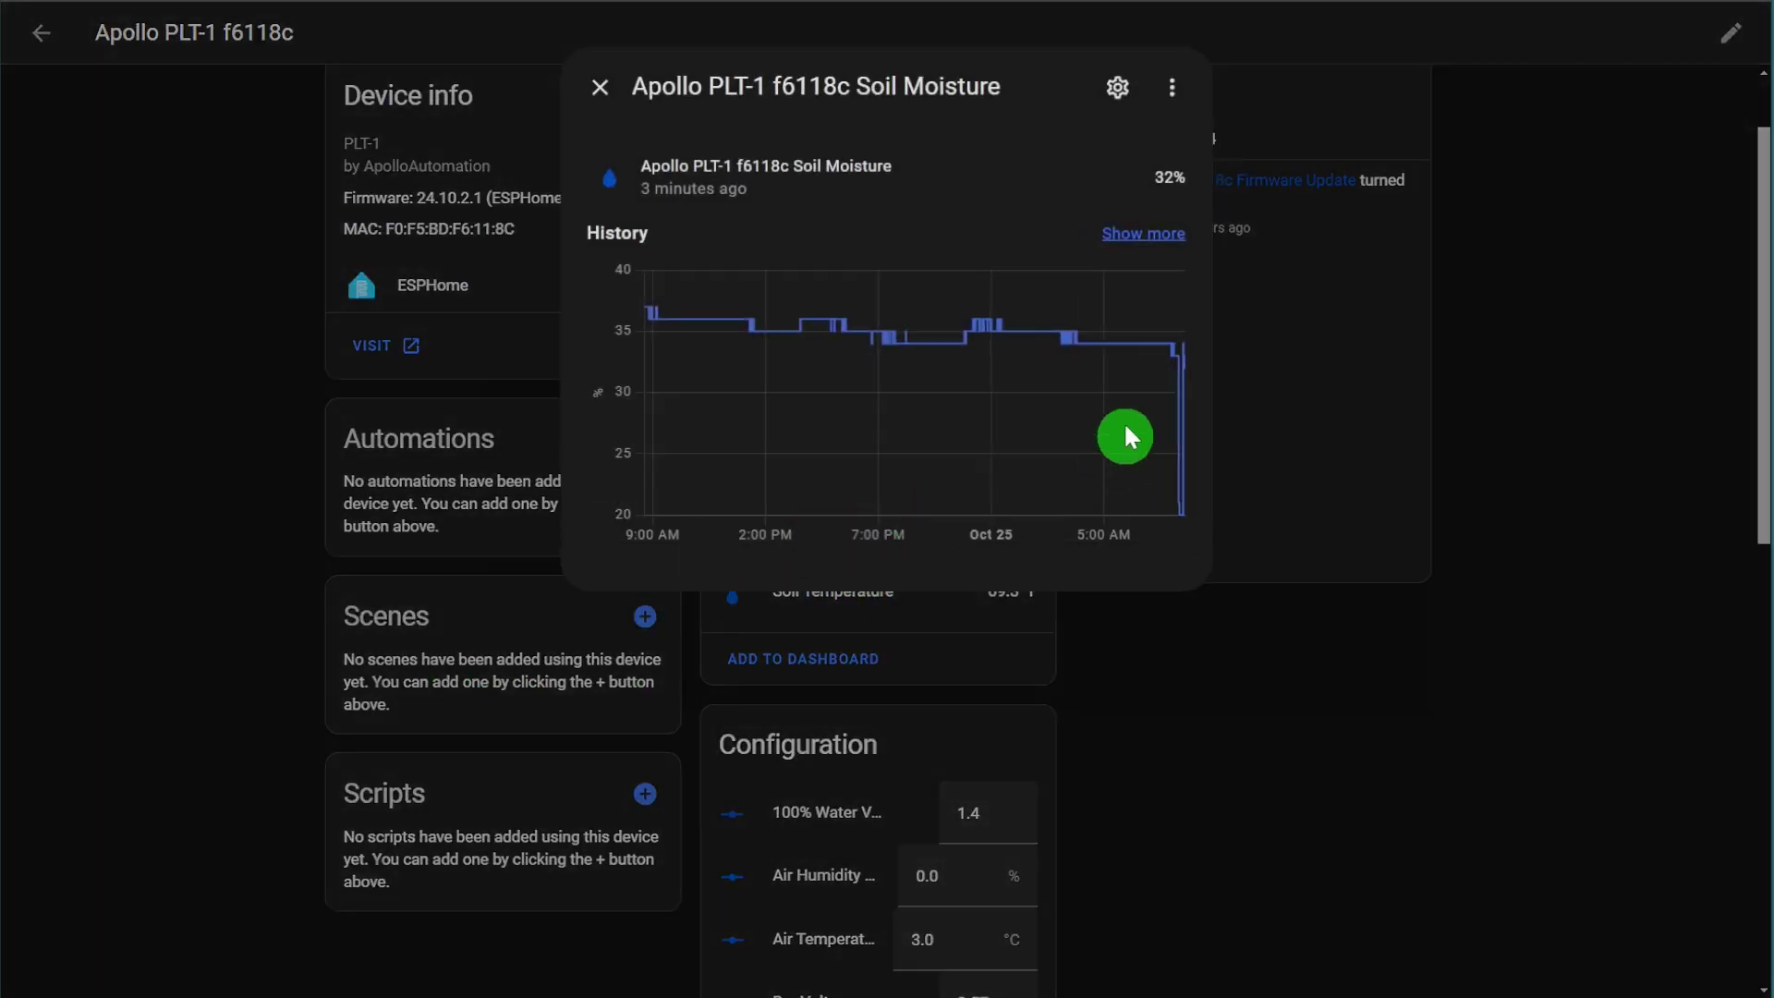
pyautogui.moveTo(1166, 379)
pyautogui.click(596, 87)
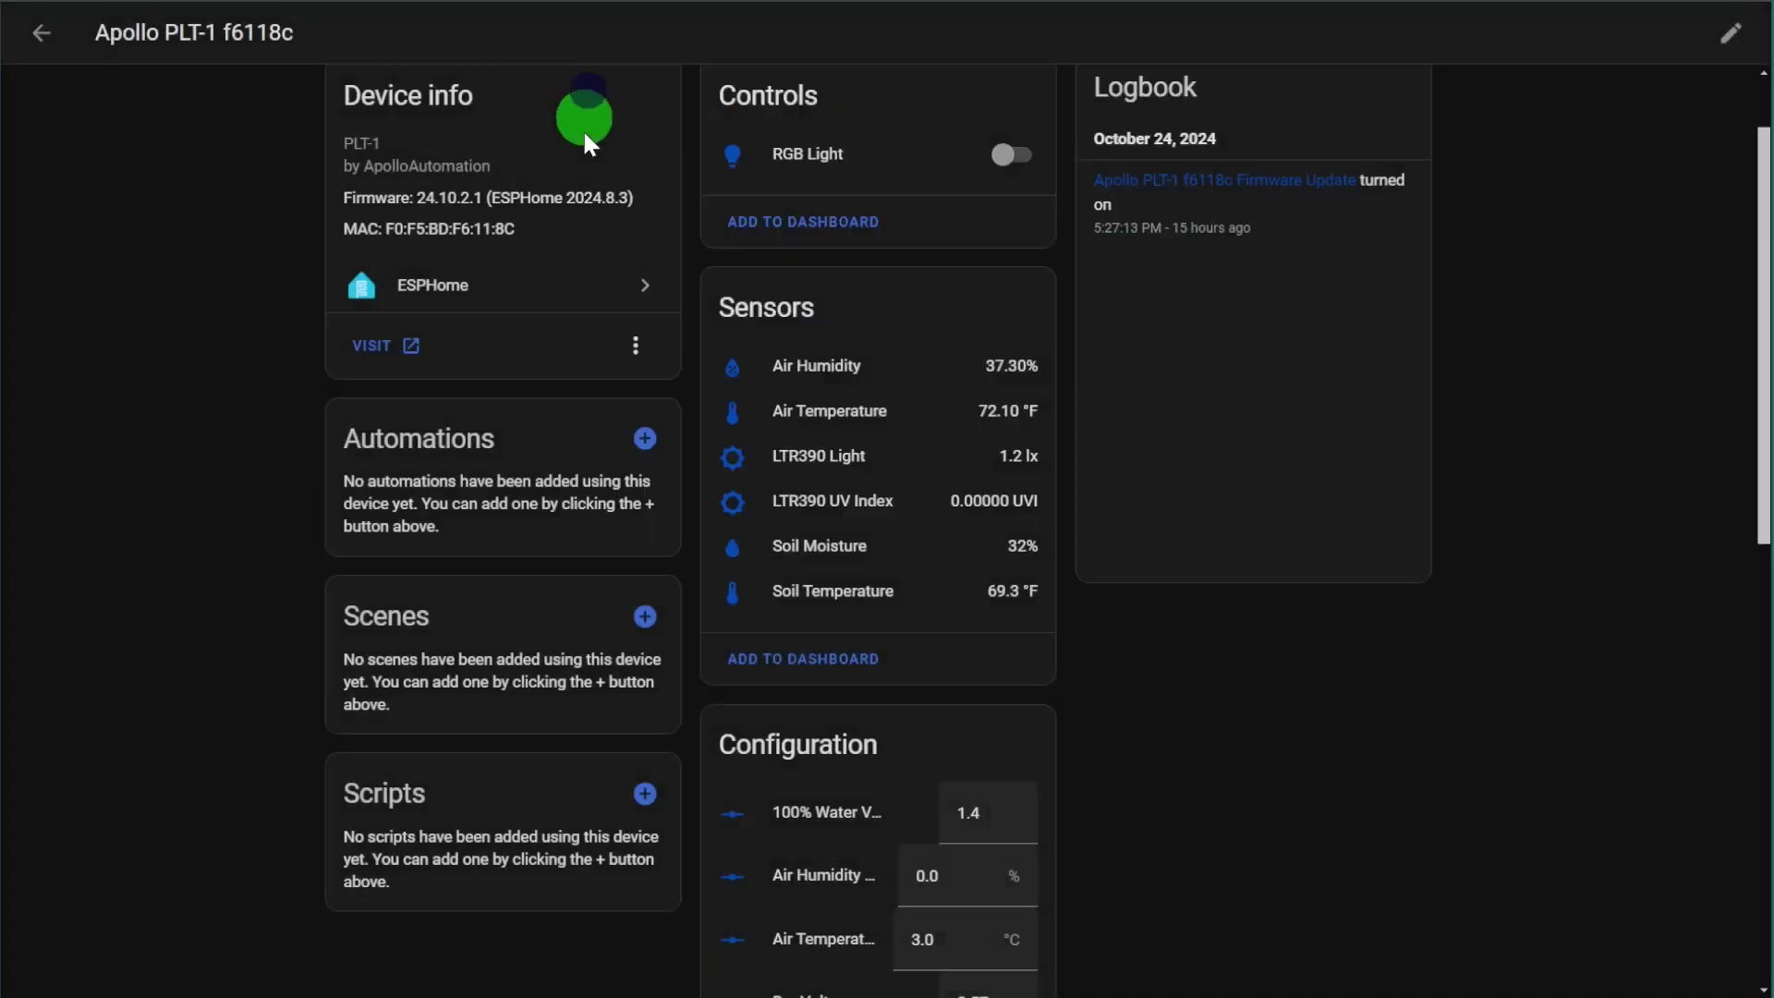